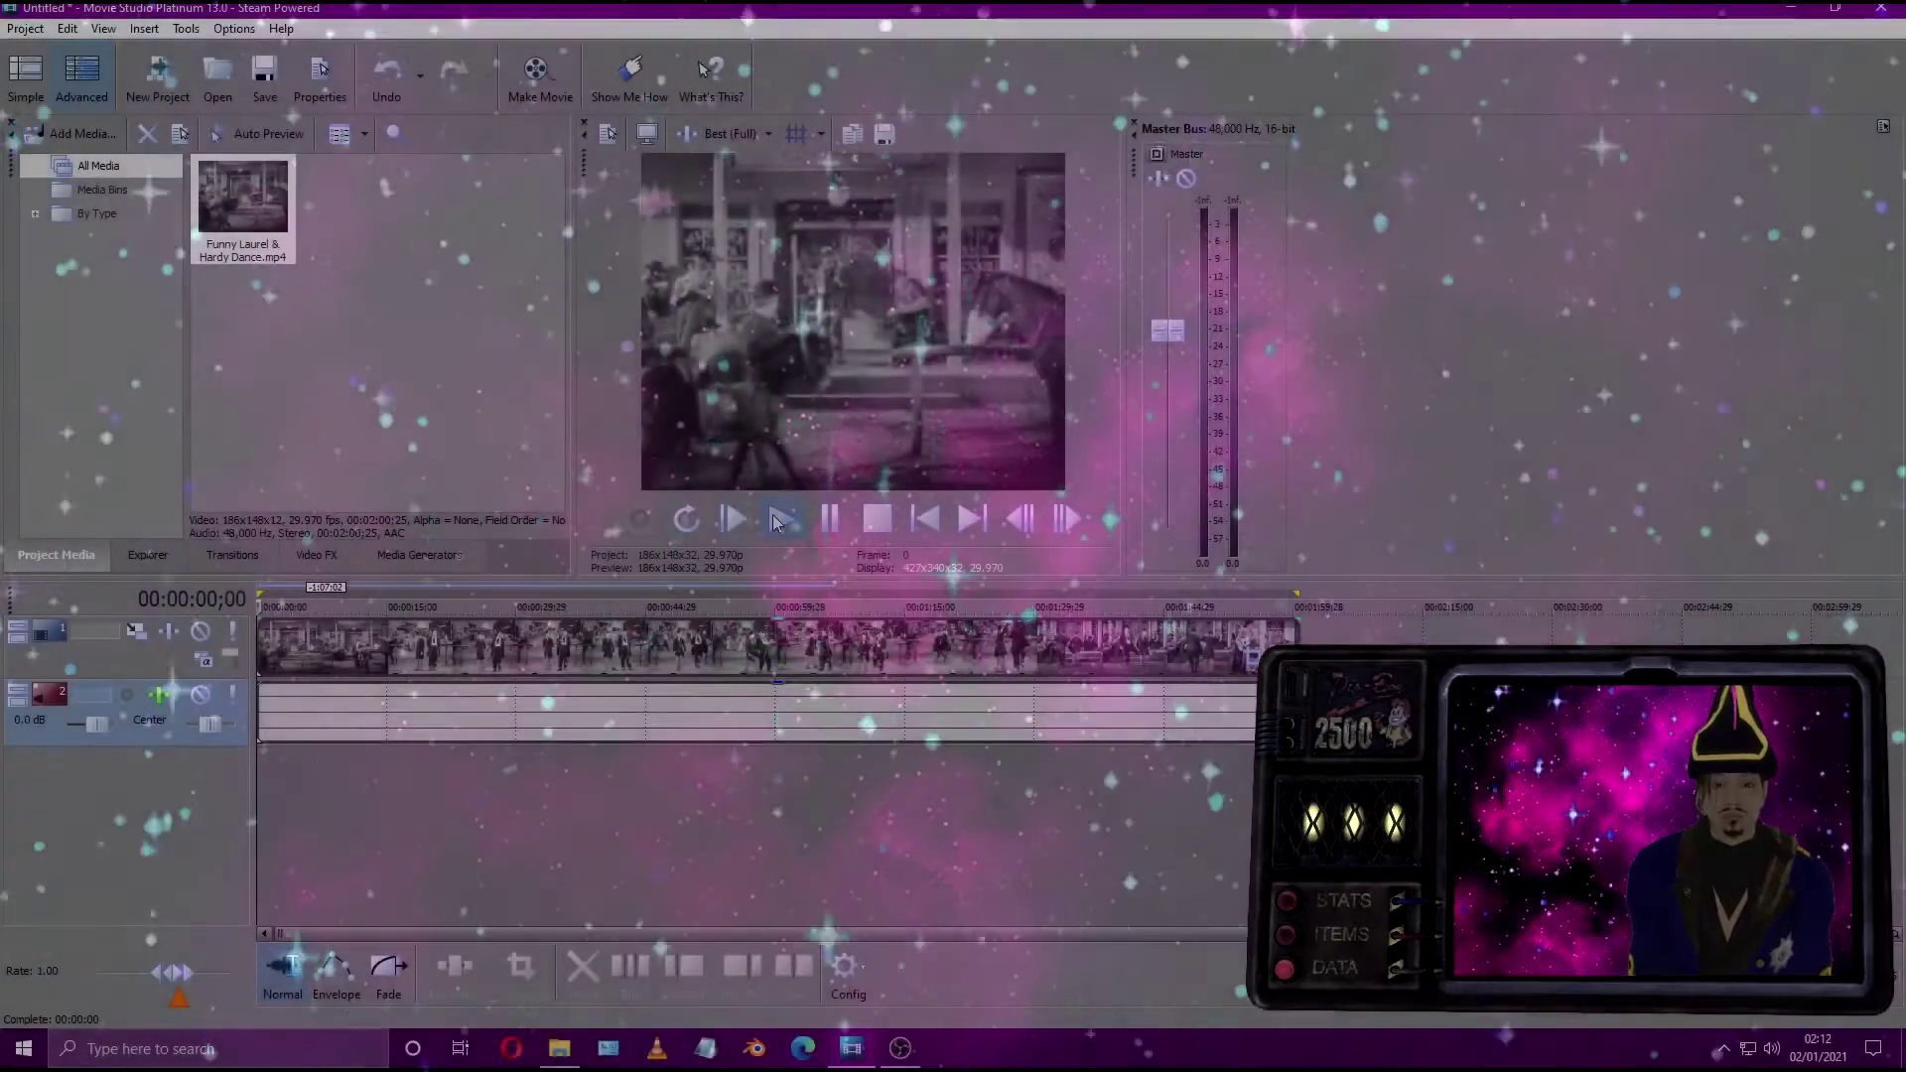
Step: Preview the Laurel & Hardy clip, then return to its start
{"action": "left_click", "coordinate": [780, 518]}
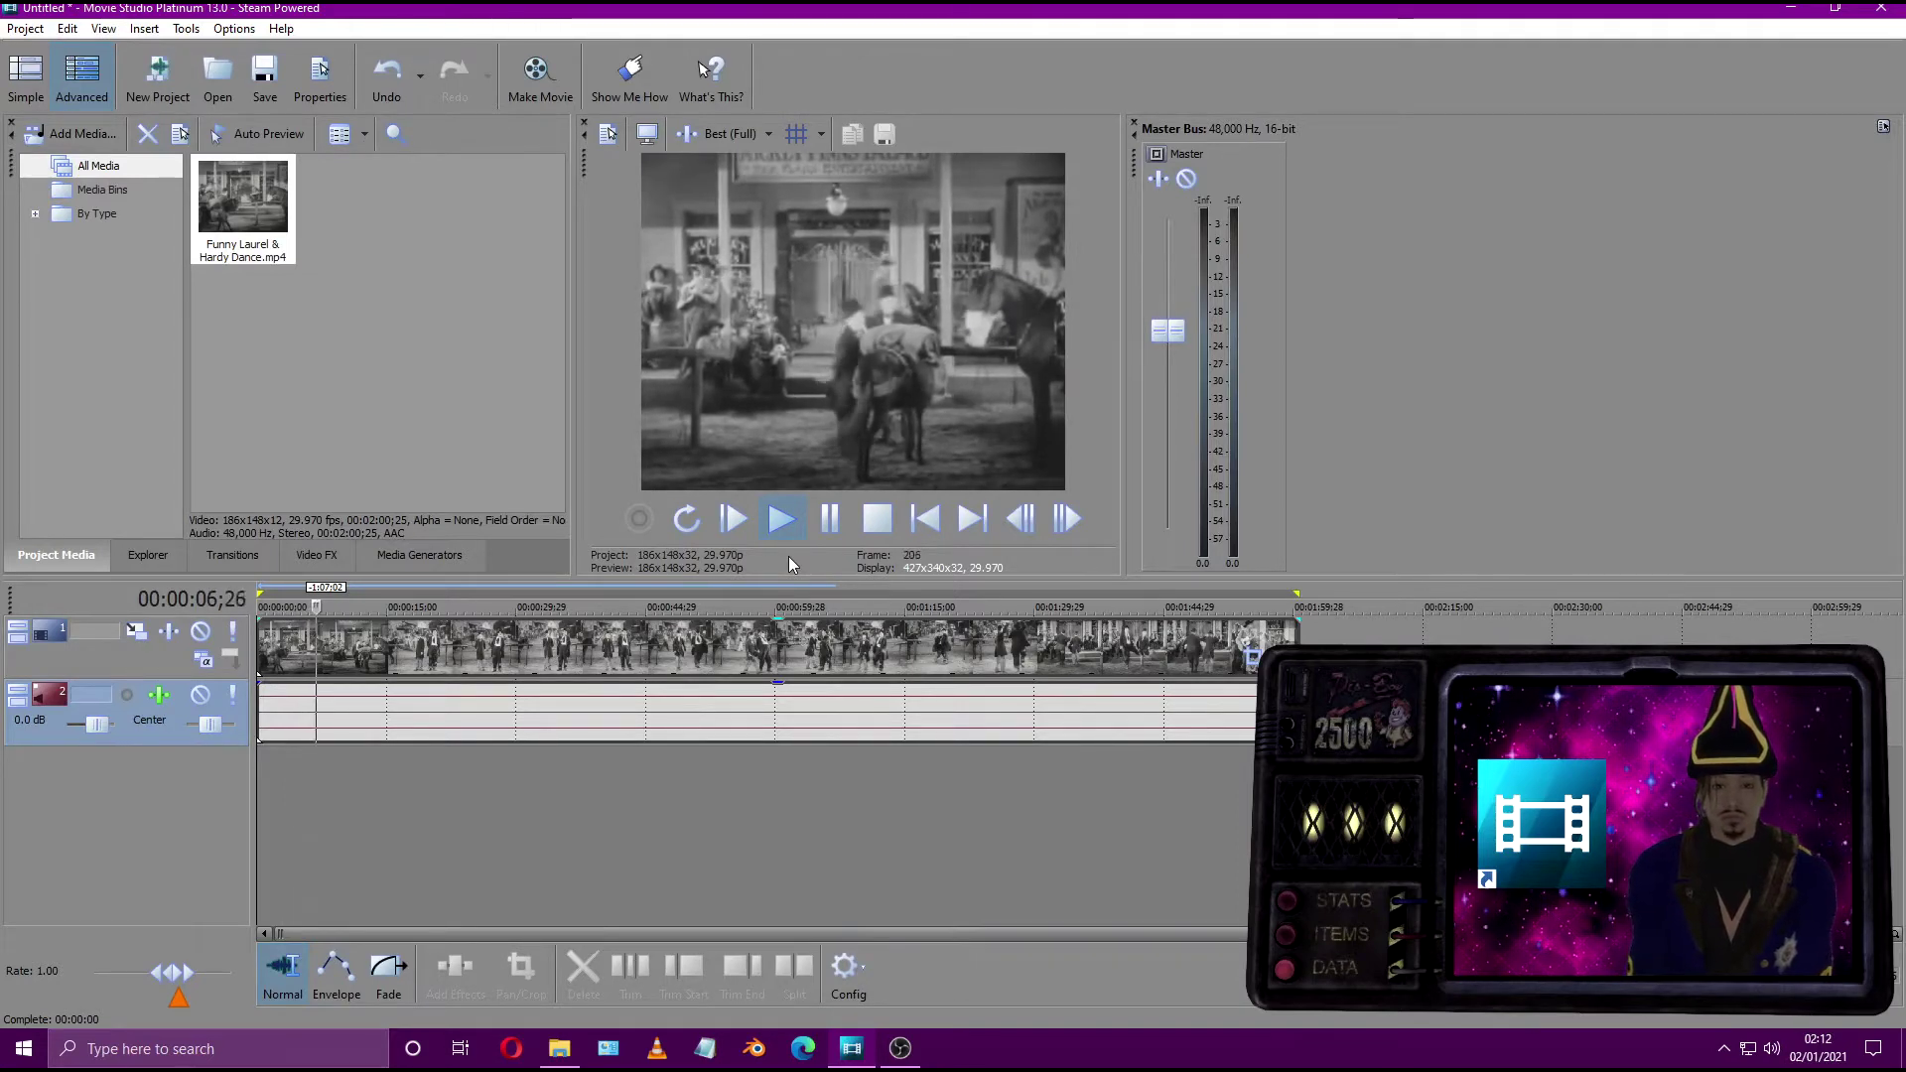
{"action": "left_click", "coordinate": [829, 517]}
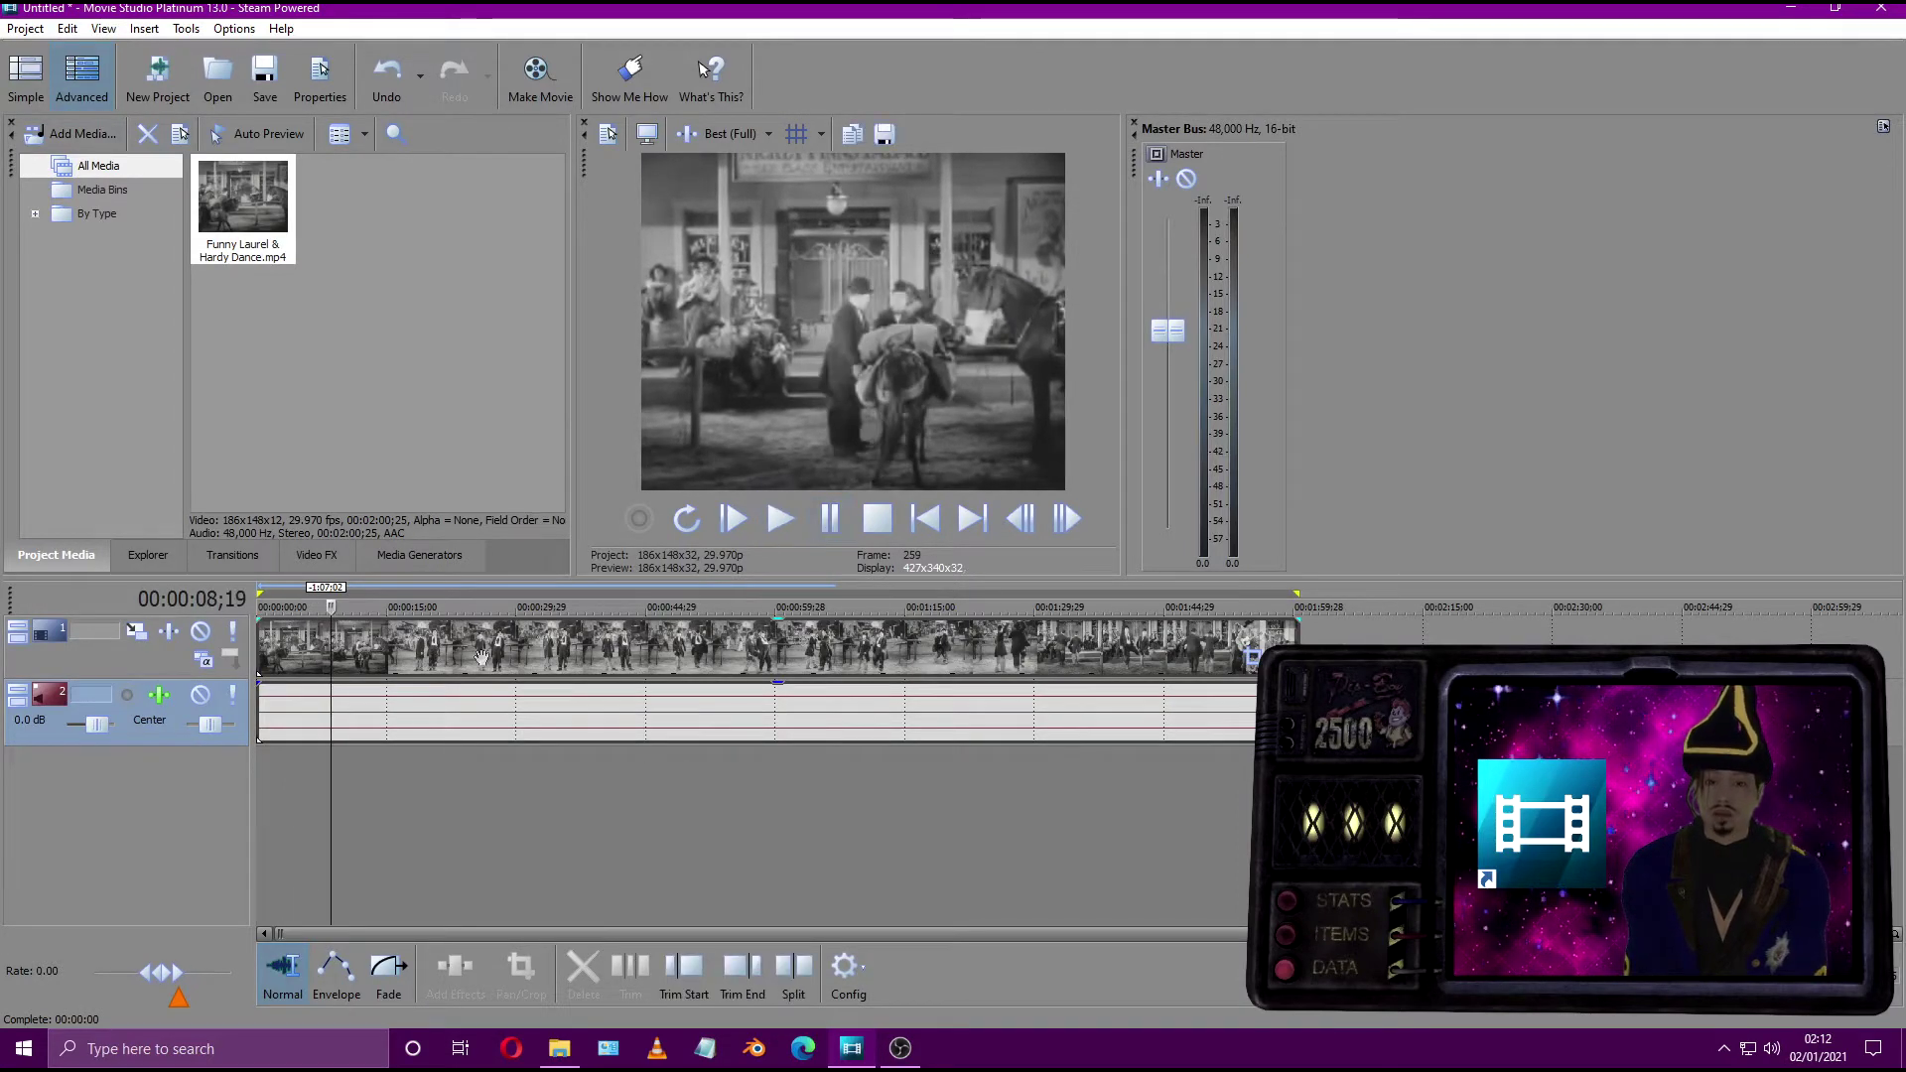
{"action": "left_click", "coordinate": [262, 761]}
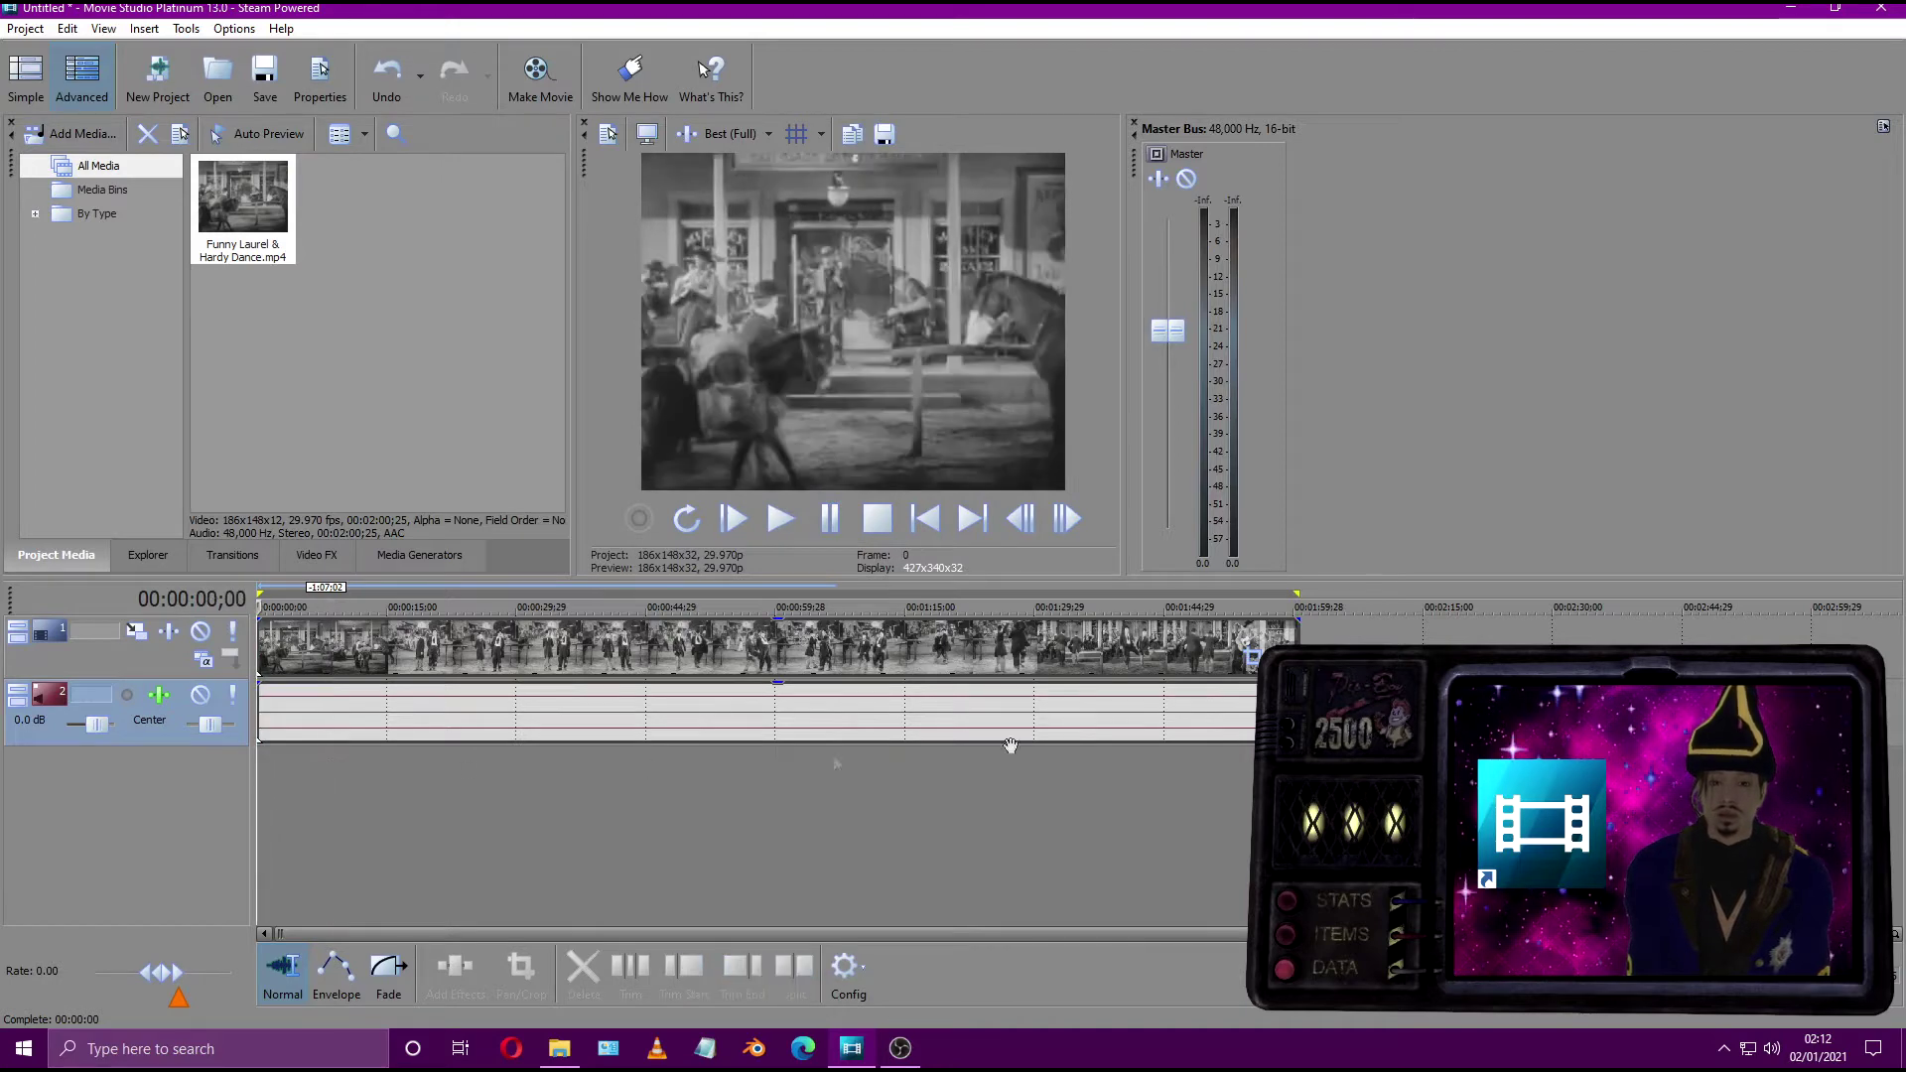
Step: Select the whole timeline and render to disk as Sony AVC/MVC, Internet 1280x720-30p template
{"action": "key", "text": "ctrl+a"}
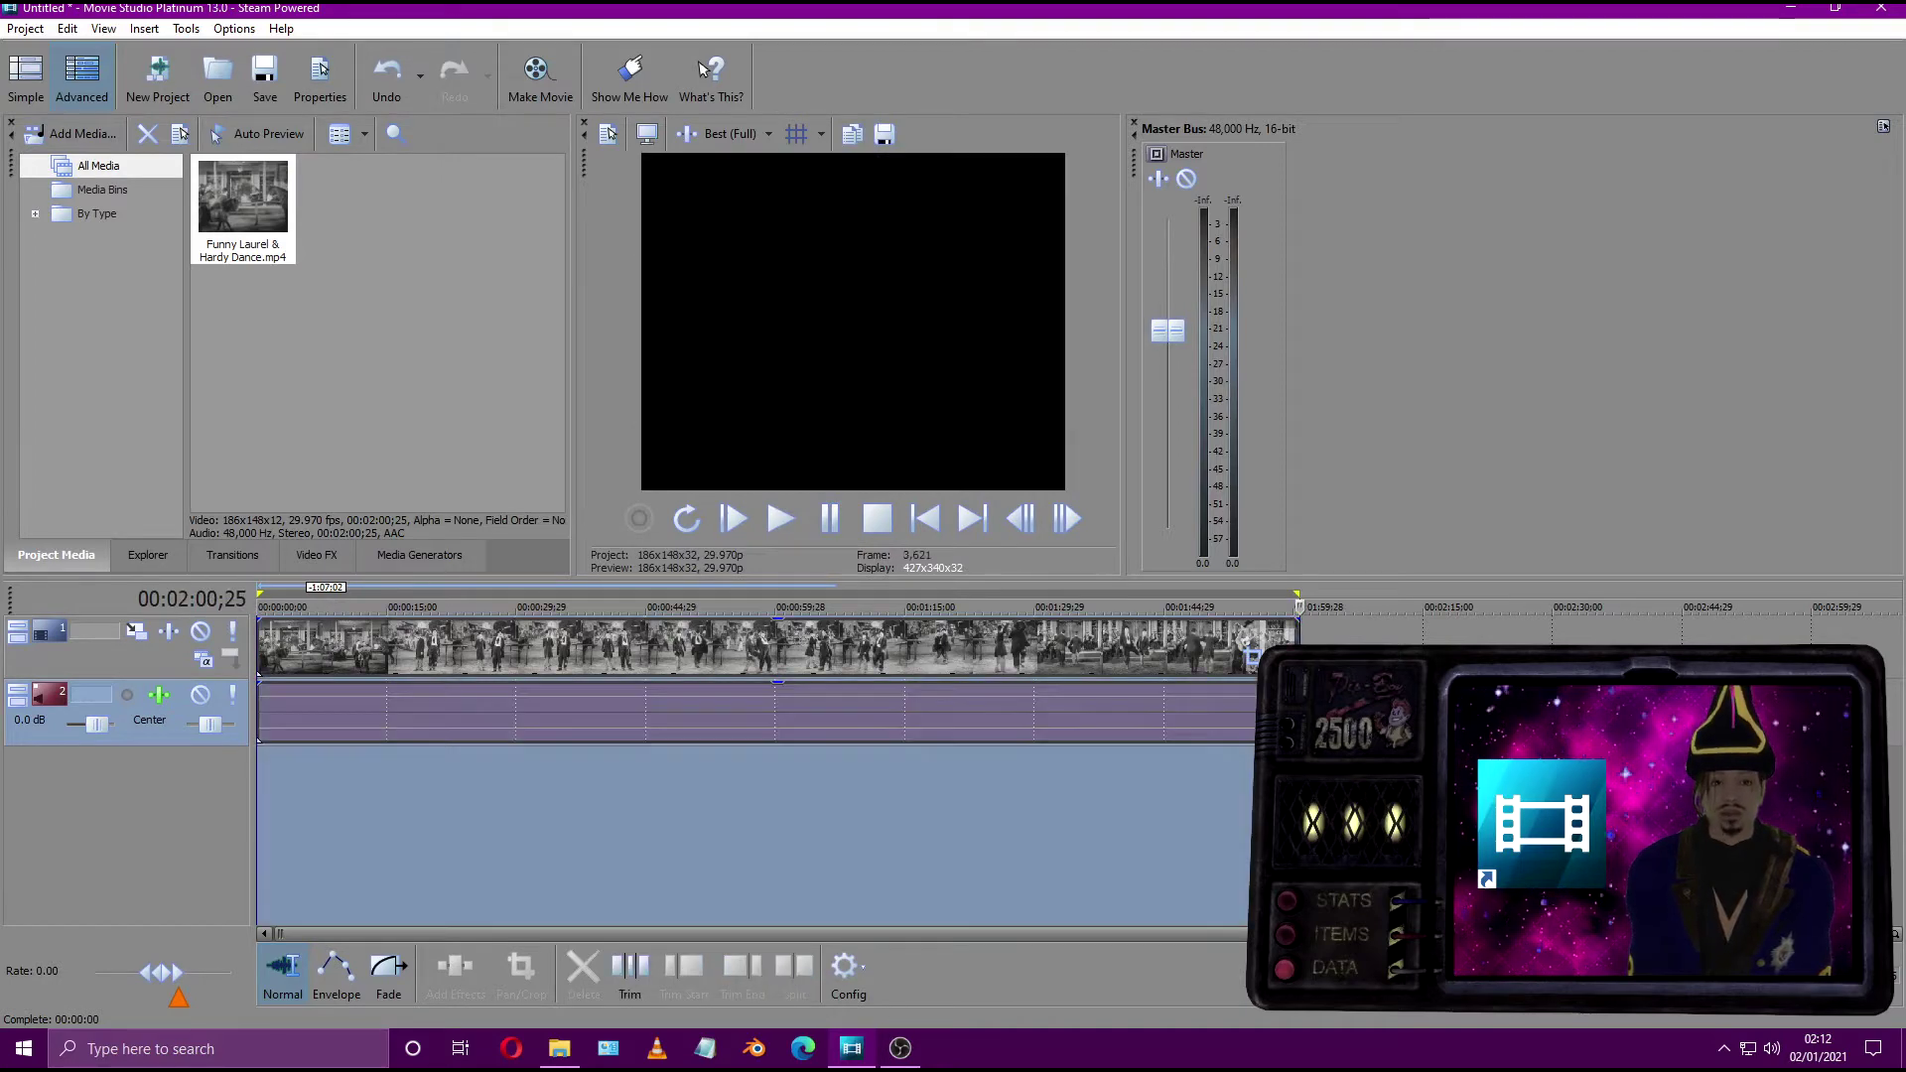
{"action": "left_click", "coordinate": [522, 74]}
{"action": "left_click", "coordinate": [820, 573]}
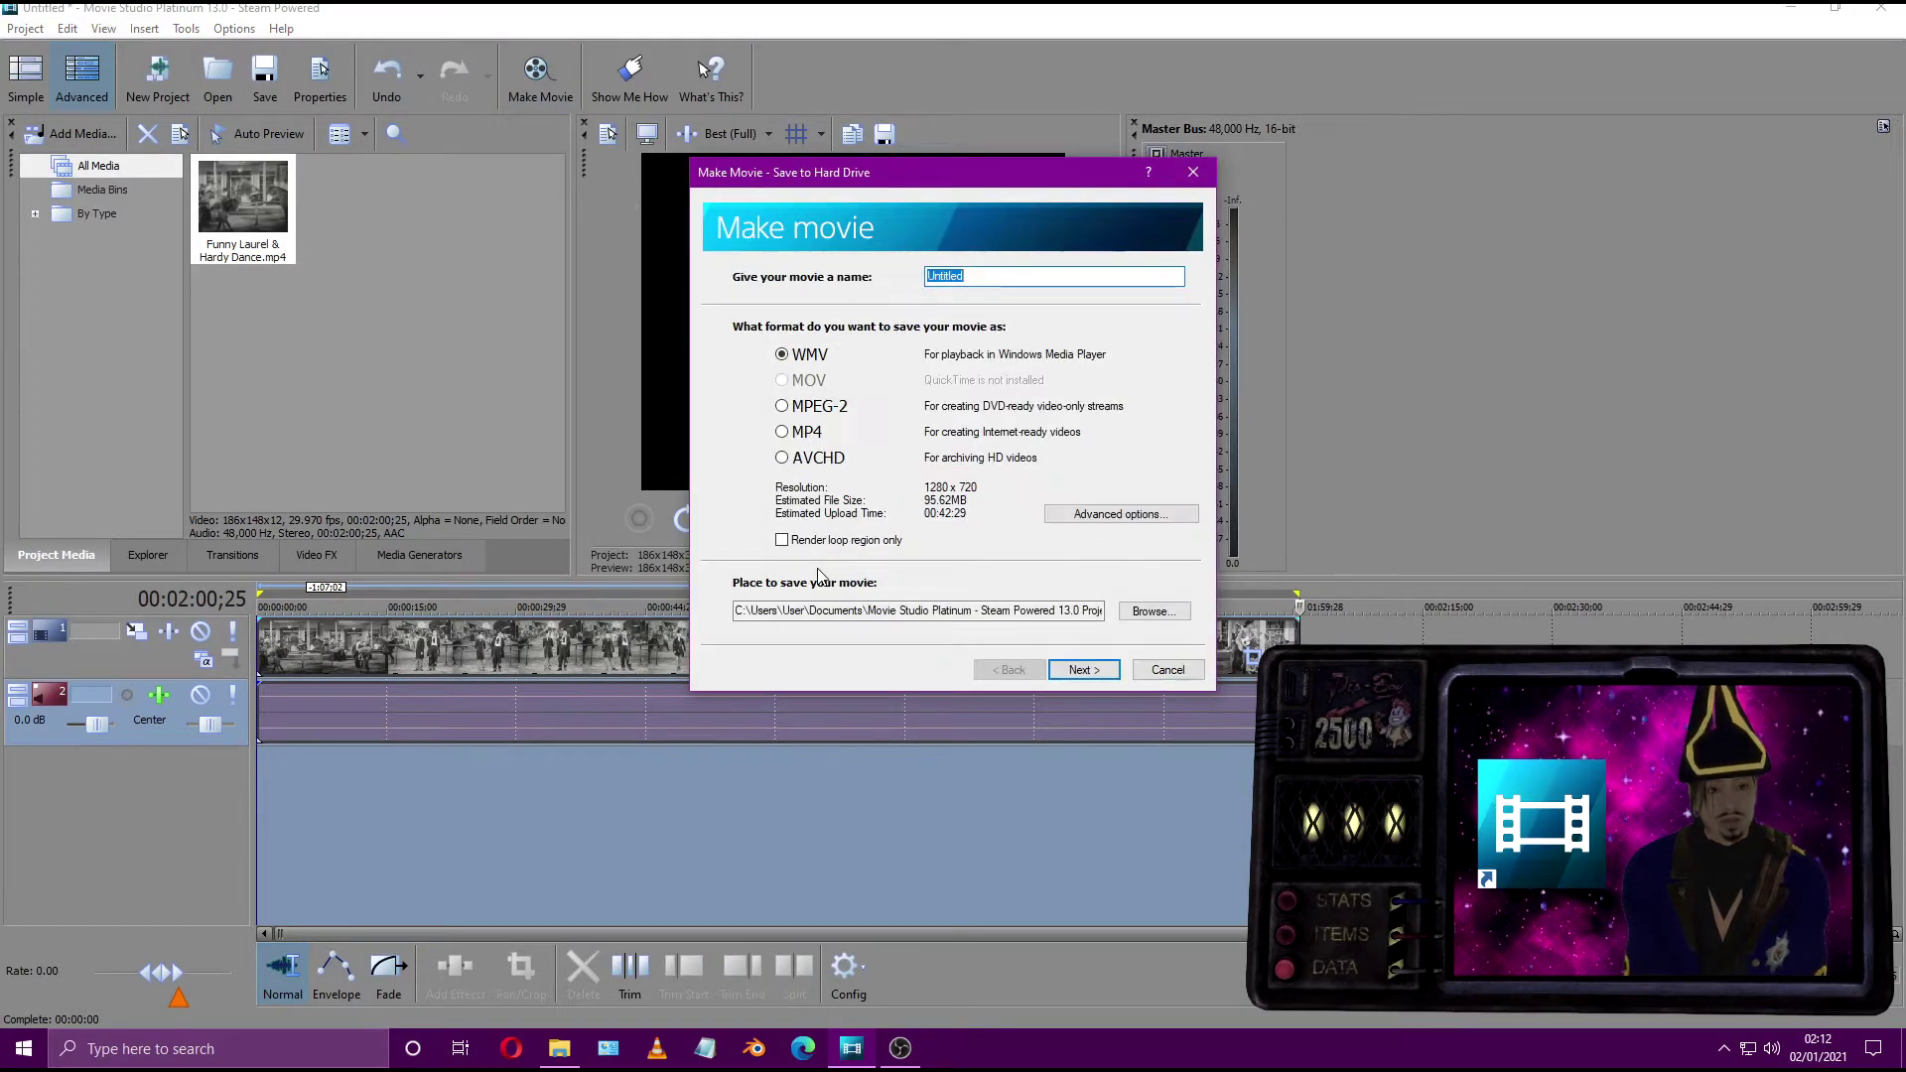
{"action": "left_click", "coordinate": [1069, 514]}
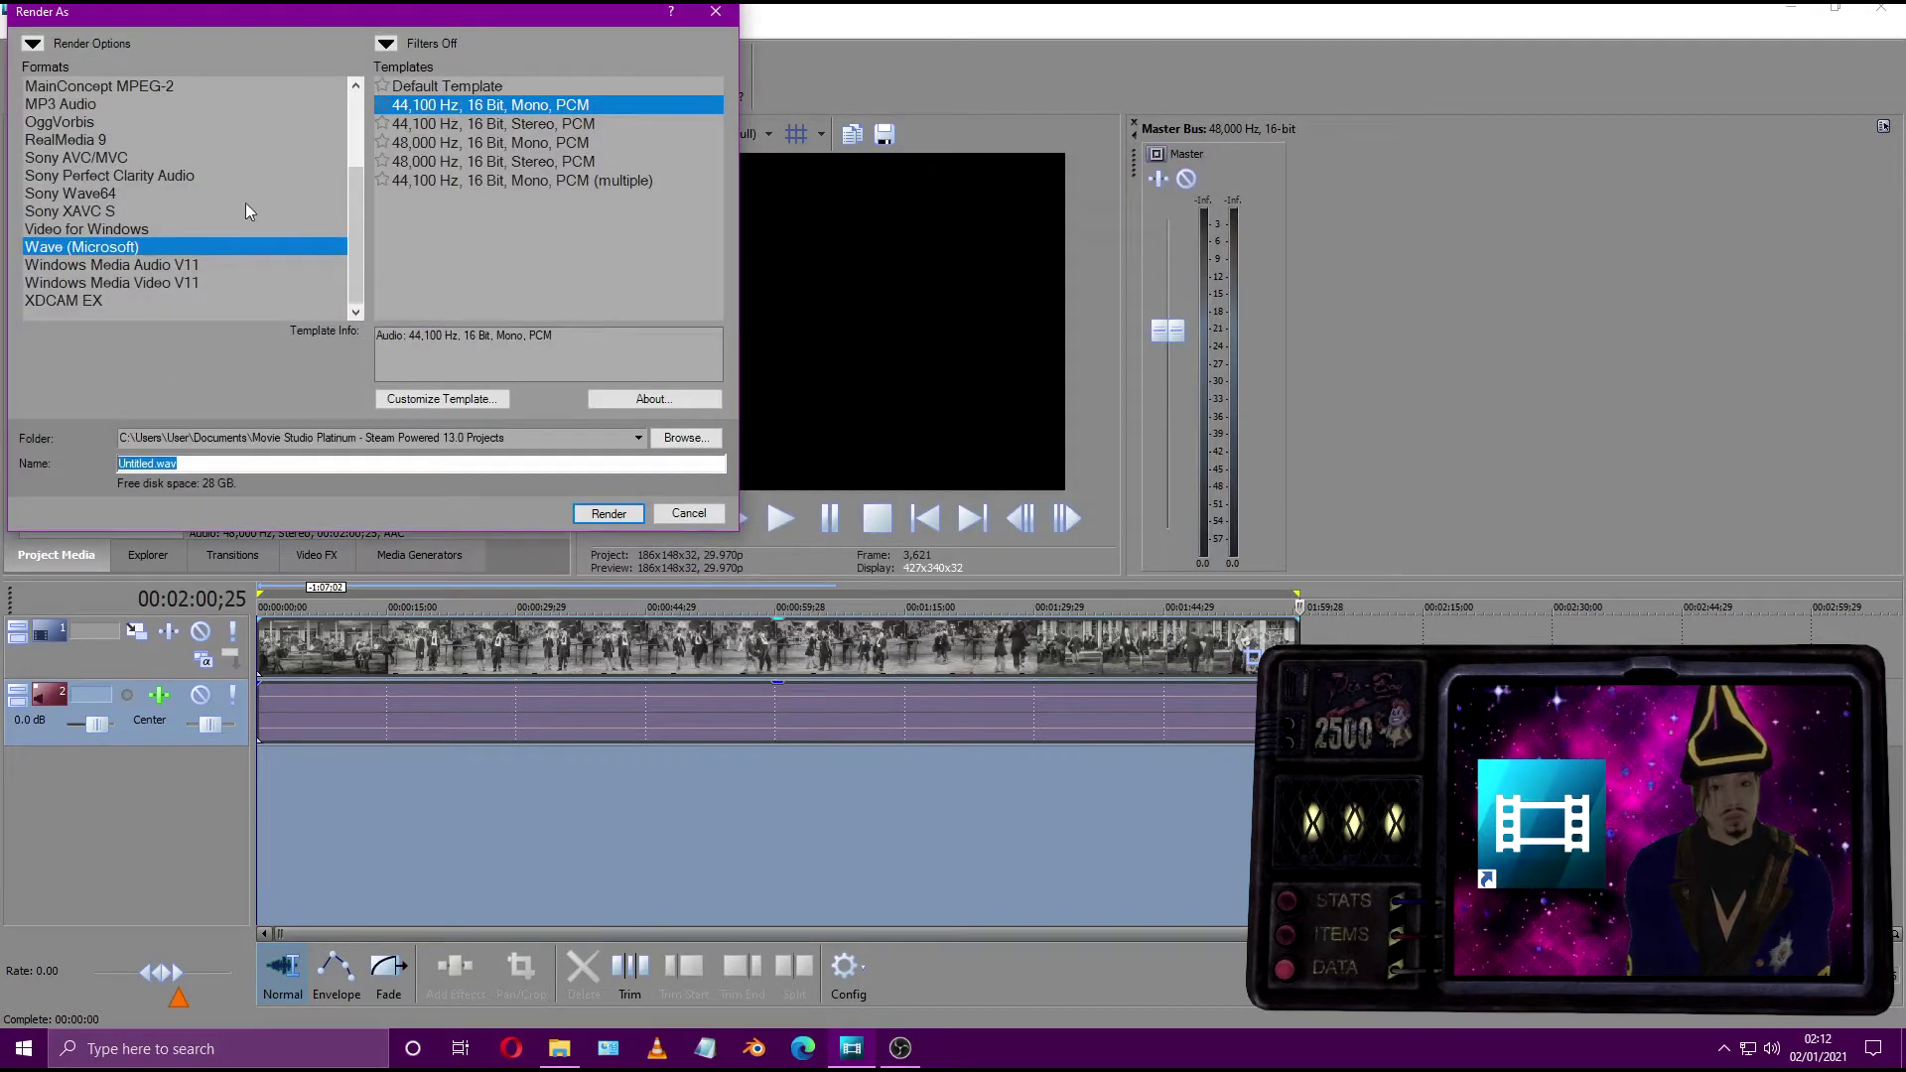
{"action": "left_click", "coordinate": [141, 156]}
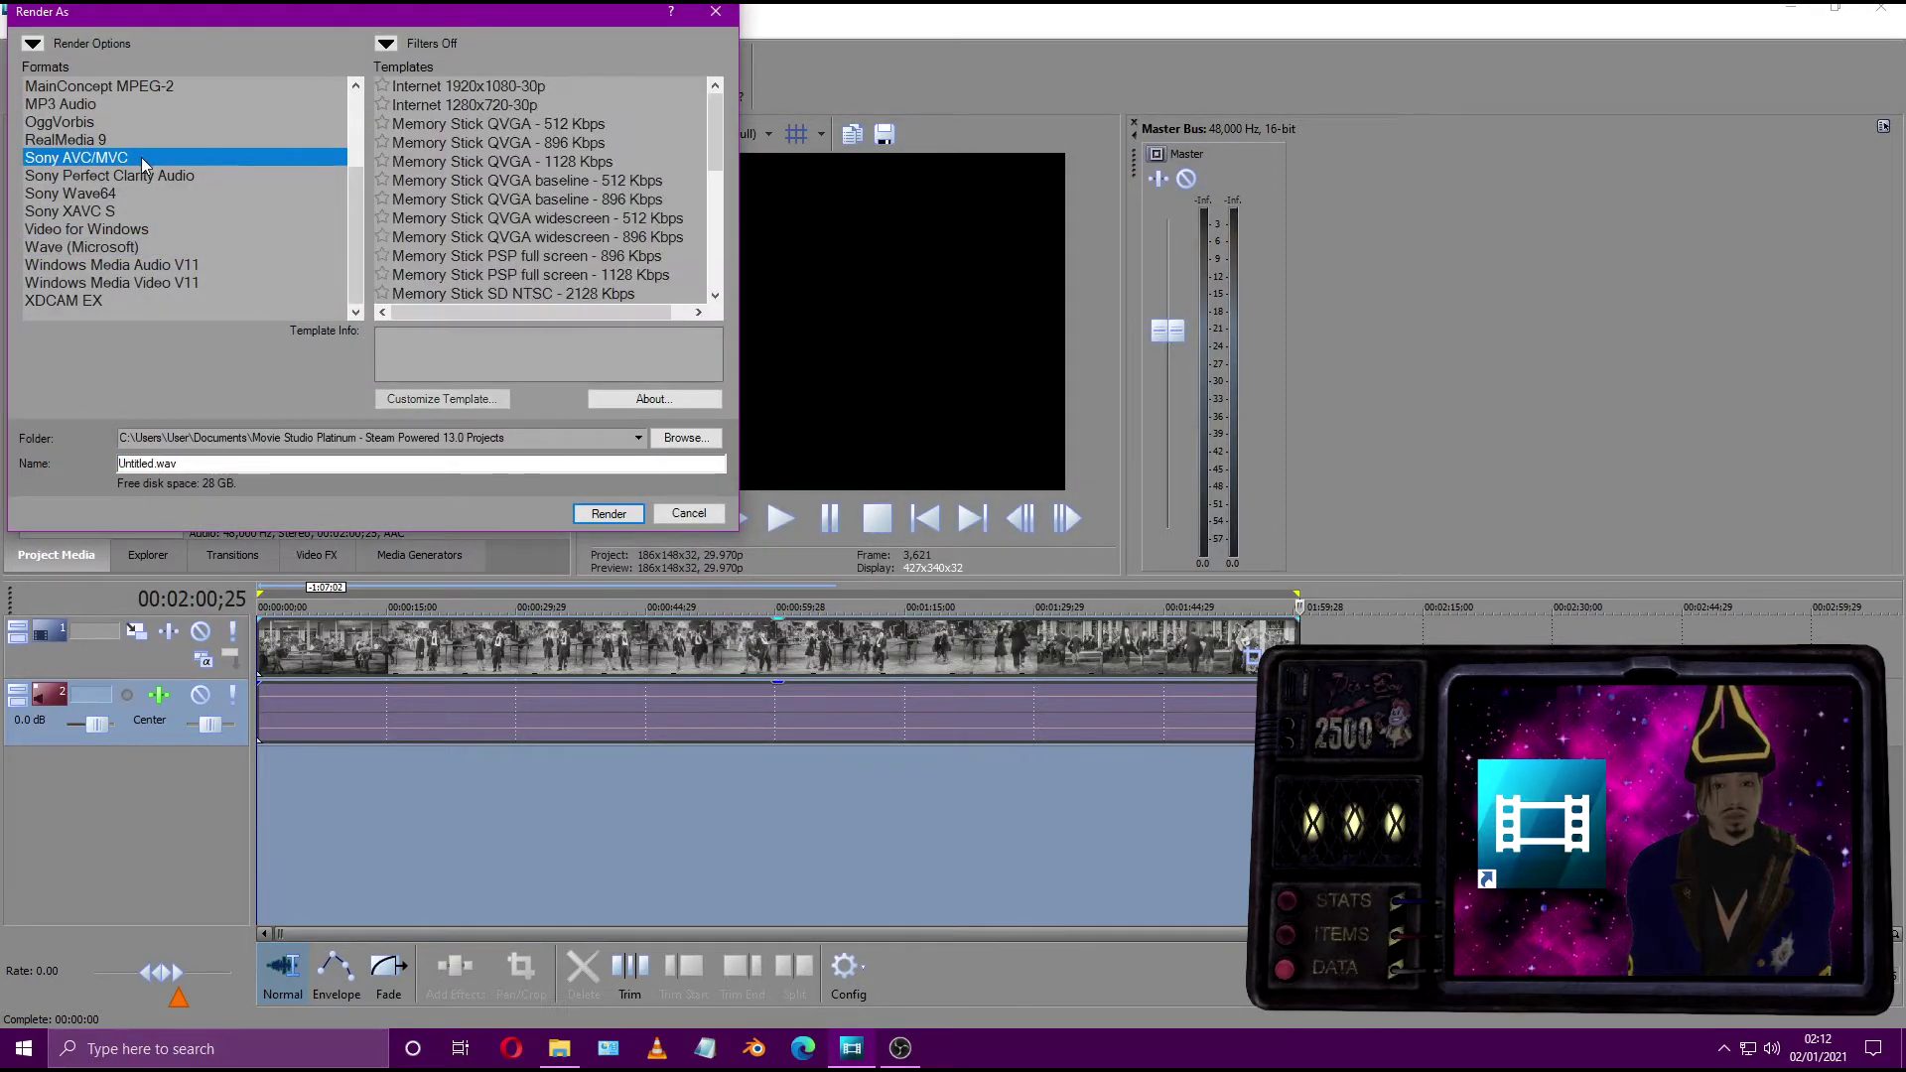
{"action": "left_click", "coordinate": [461, 106]}
Step: Customize the template's frame size to 186x148 and render the movie
{"action": "left_click", "coordinate": [442, 398]}
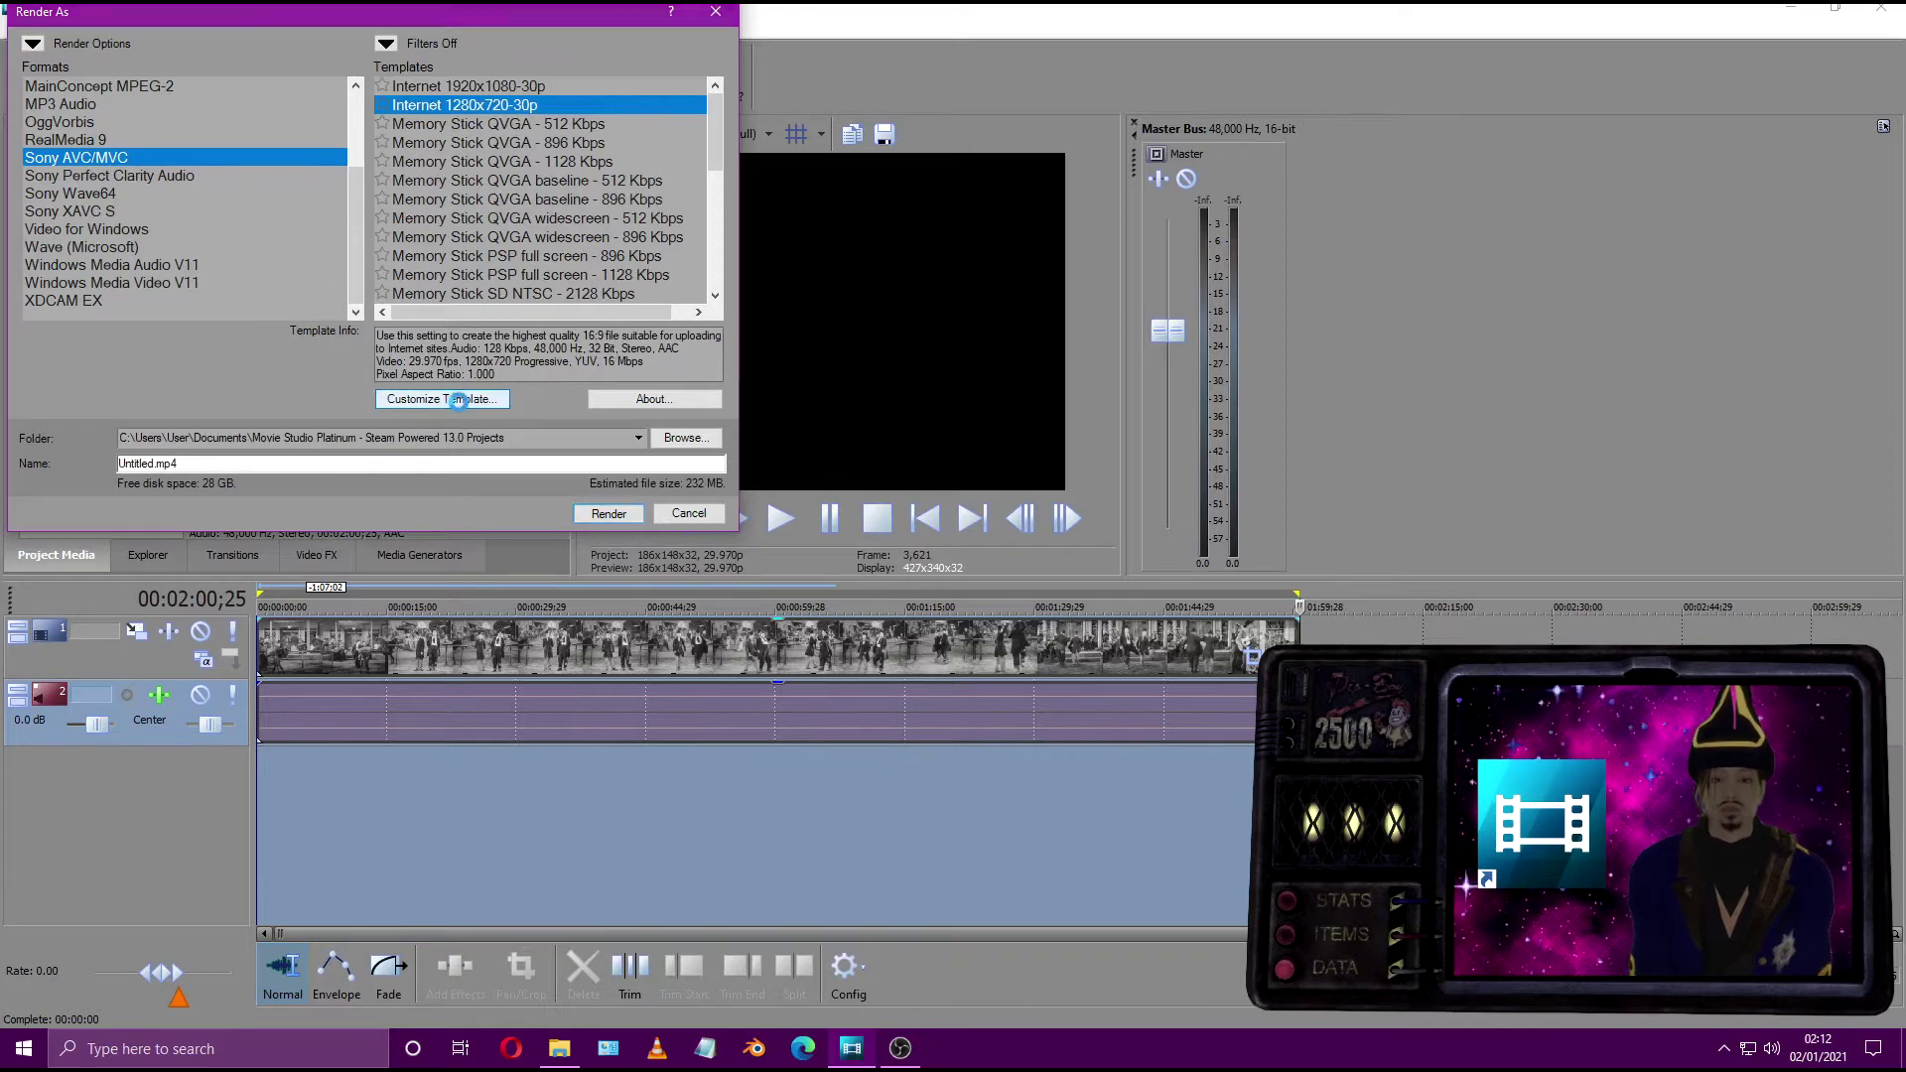
{"action": "double_click", "coordinate": [377, 255]}
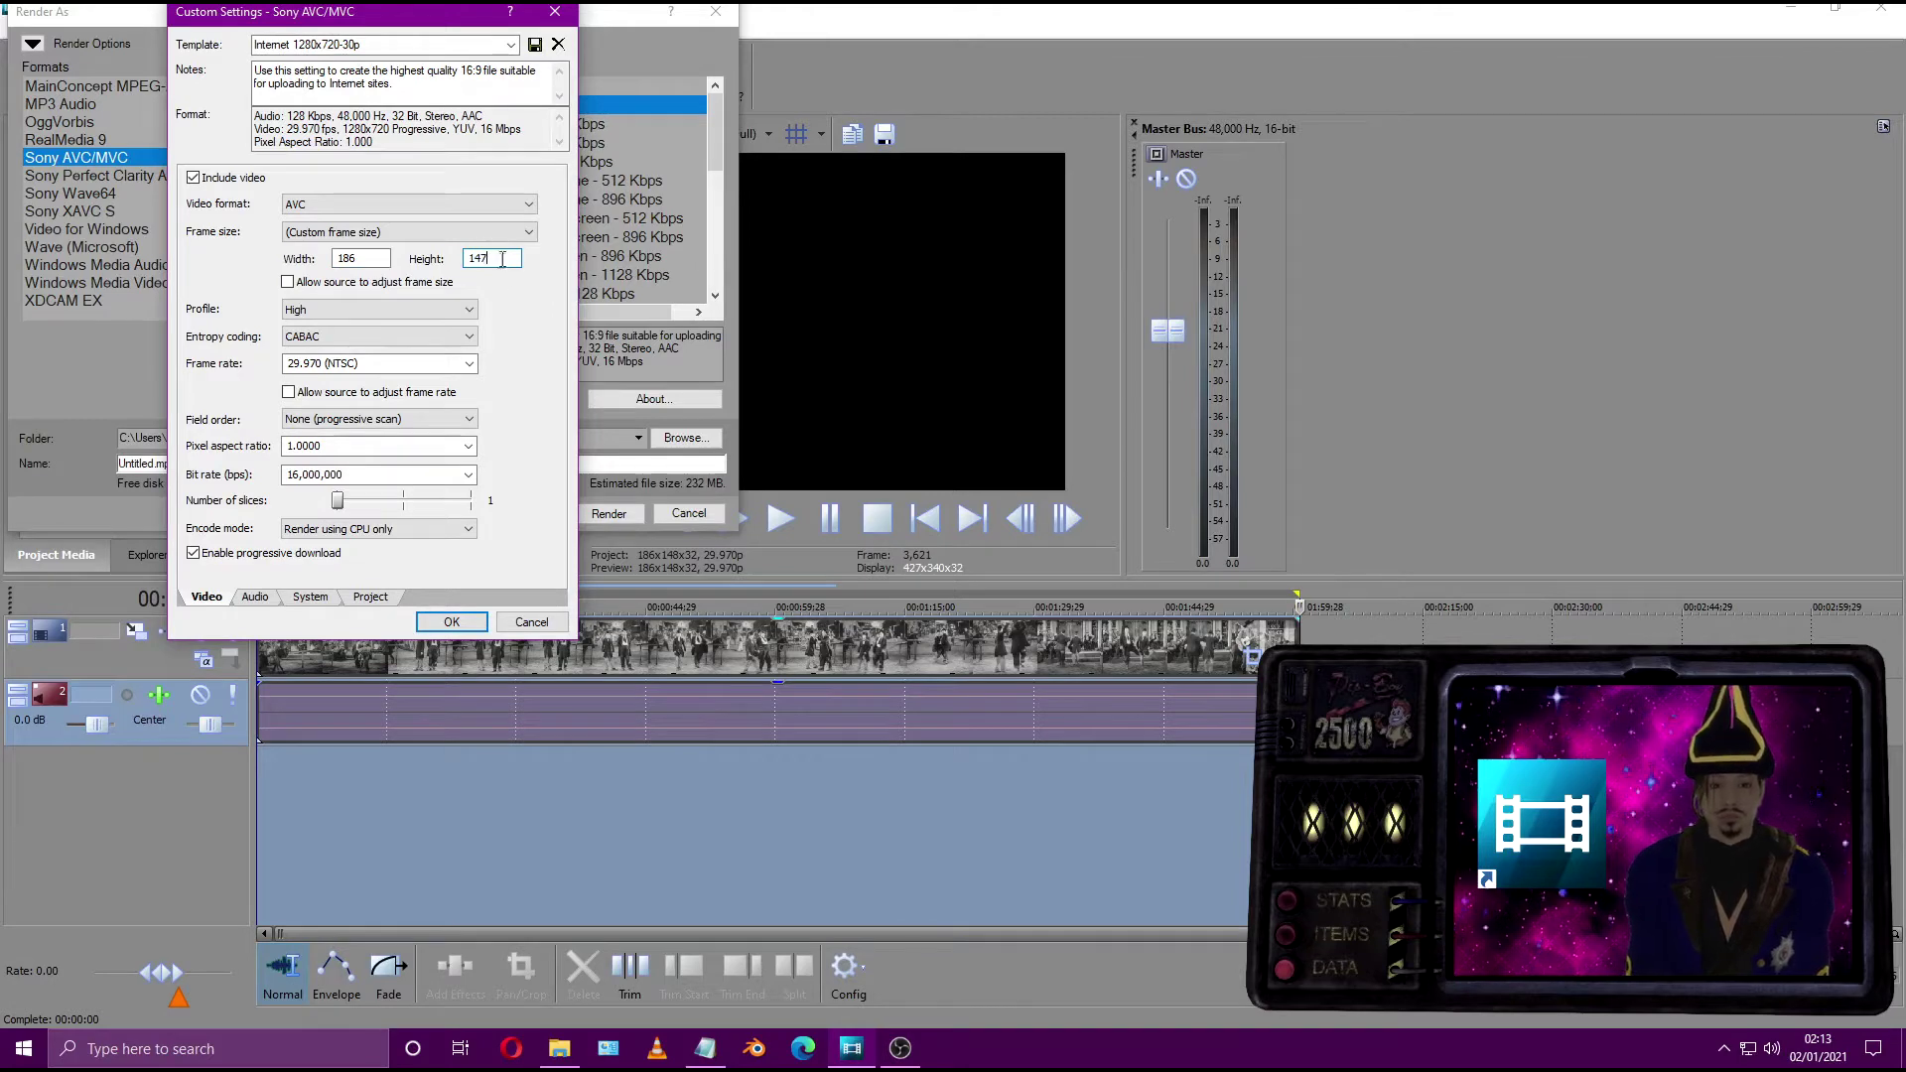
{"action": "left_click", "coordinate": [452, 622]}
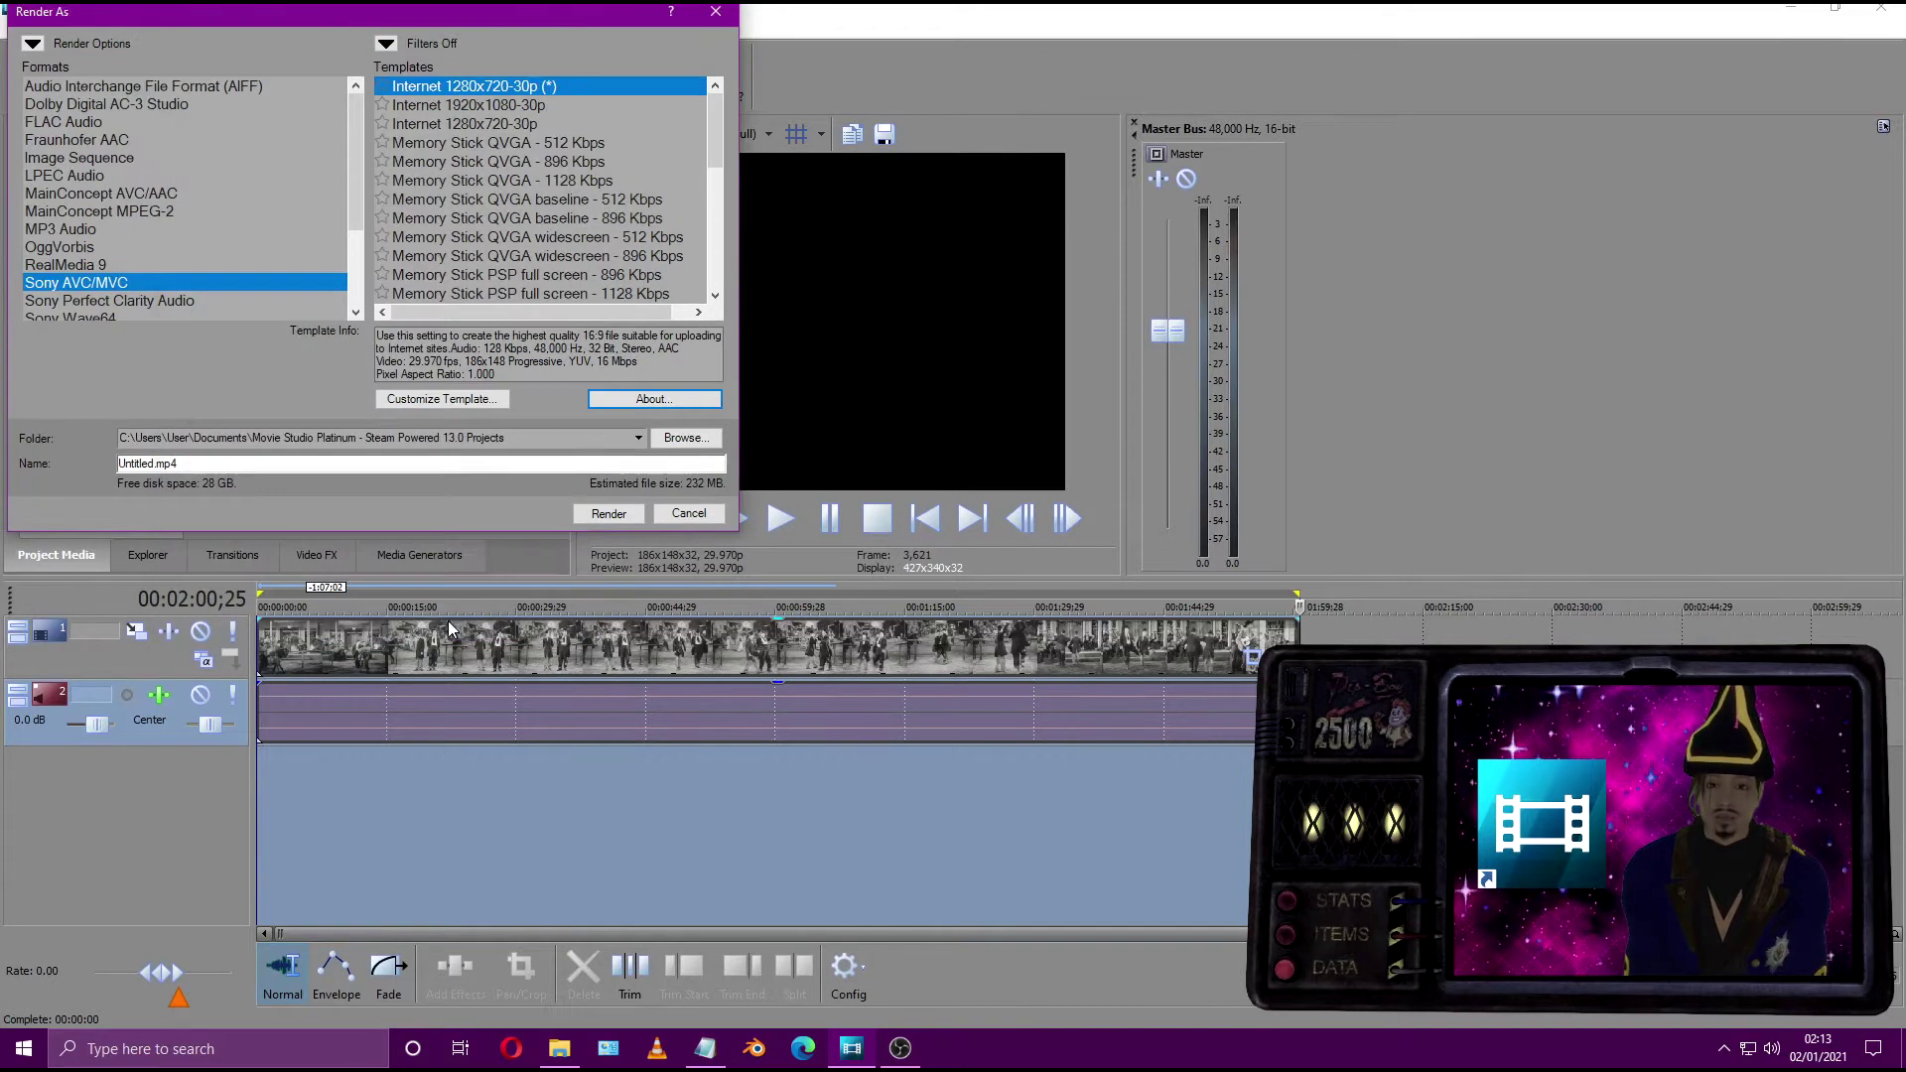
{"action": "left_click", "coordinate": [609, 513]}
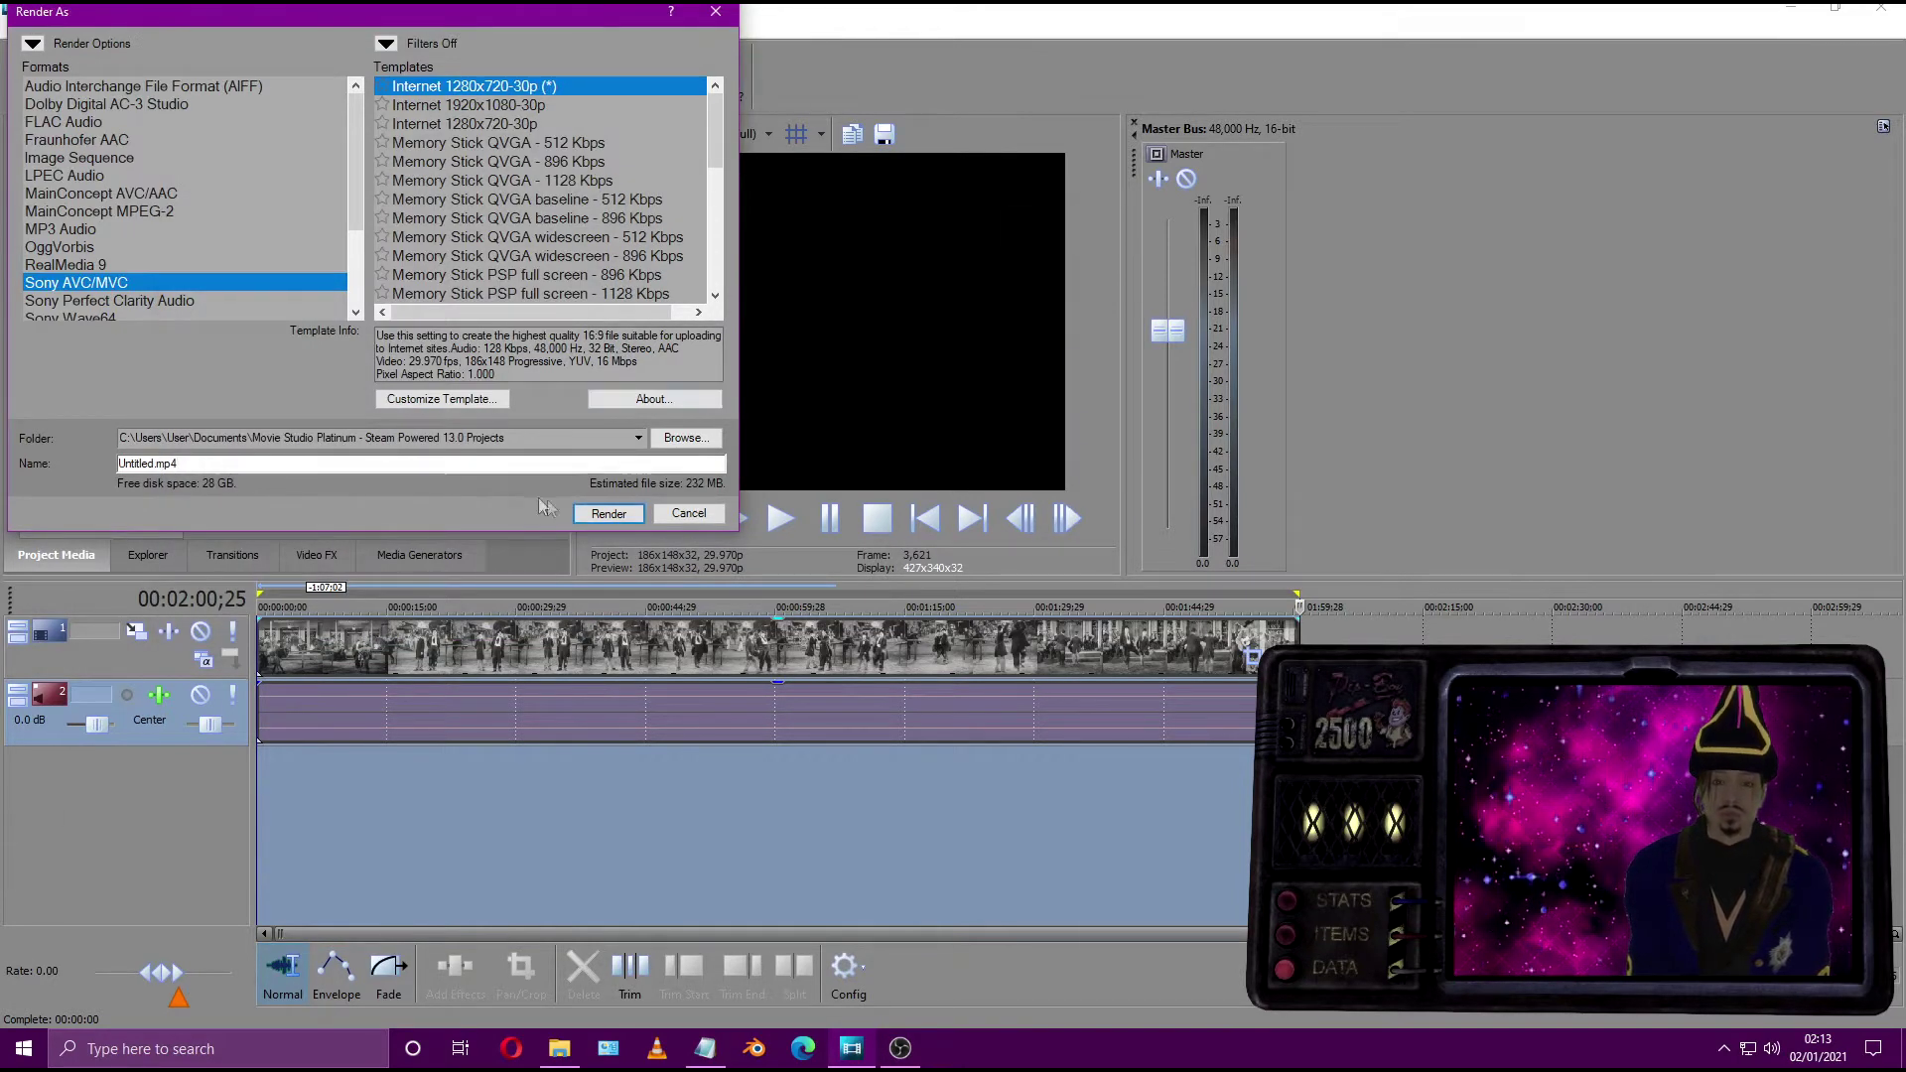
{"action": "left_click", "coordinate": [899, 1048]}
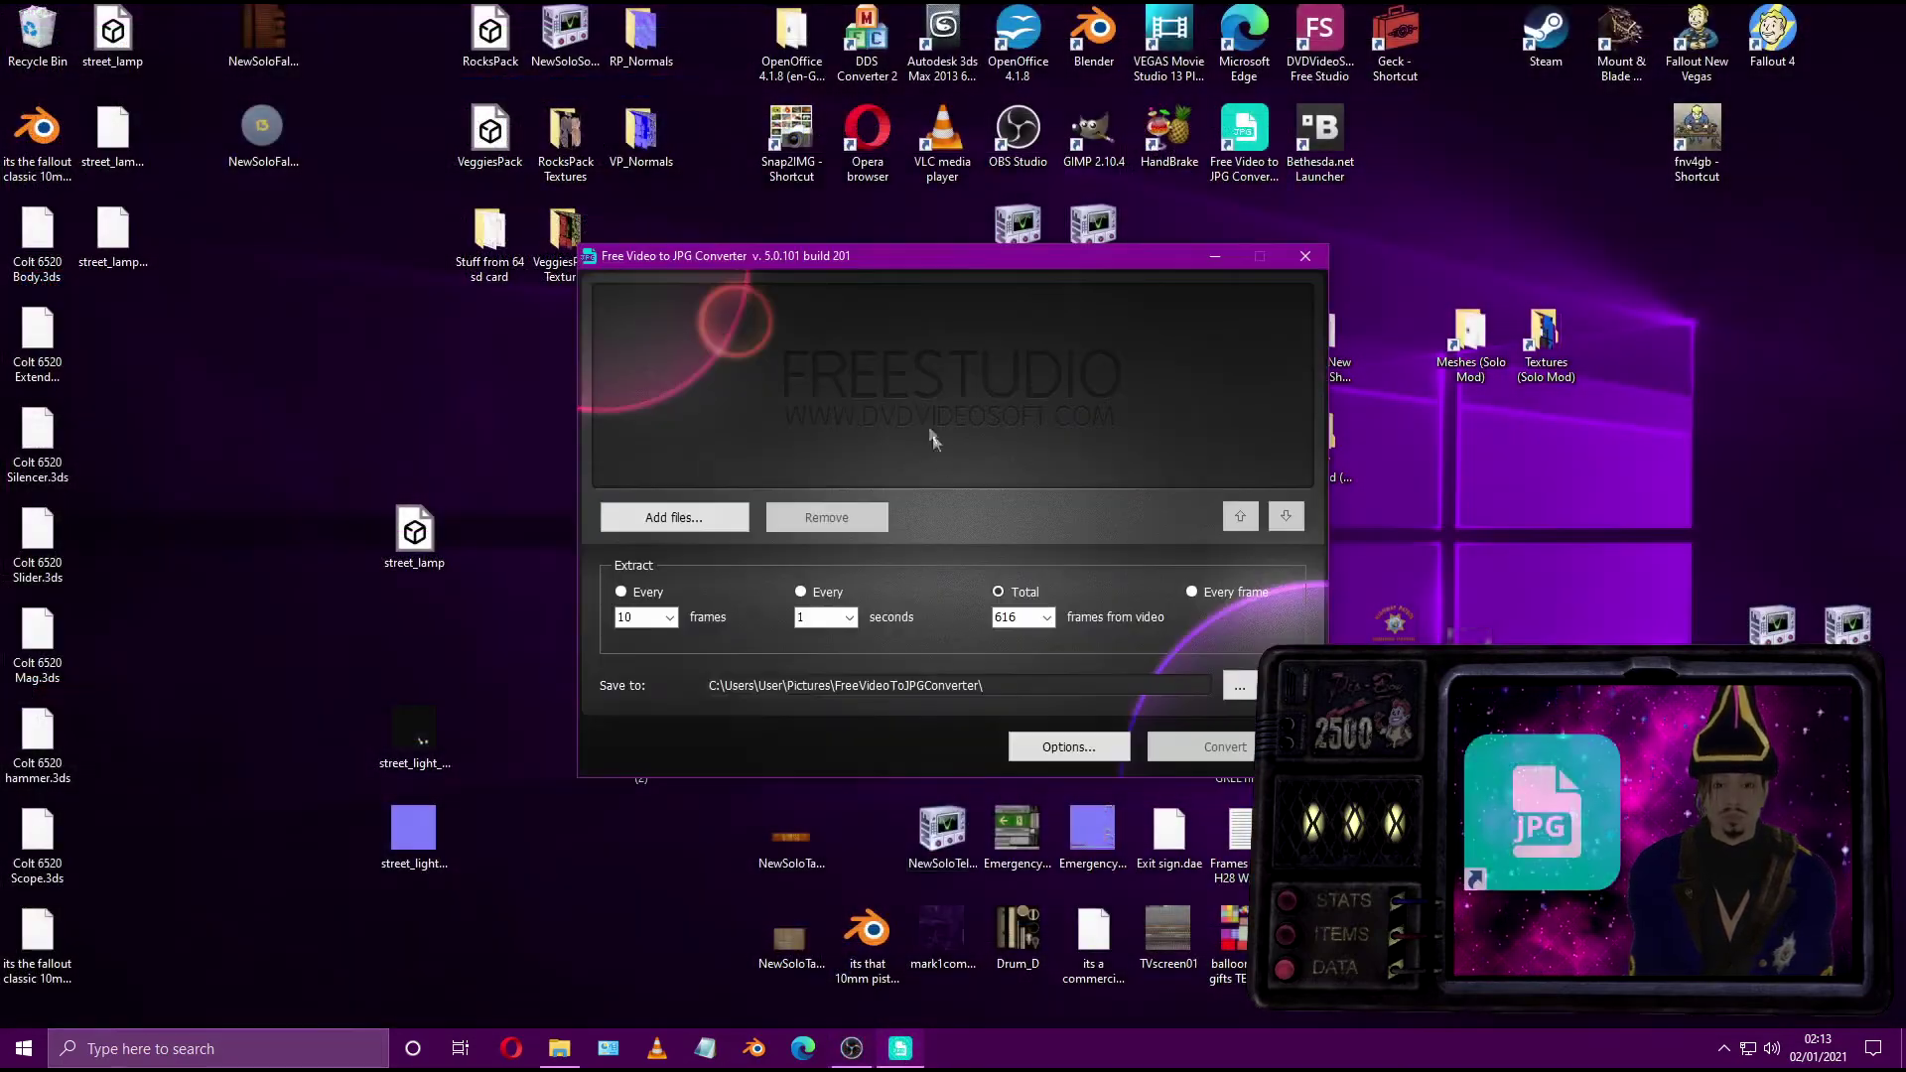
Step: Convert Funny Laurel & Hardy Dance.mp4 into 616 JPG frames, then close the converter
{"action": "left_click", "coordinate": [560, 1048]}
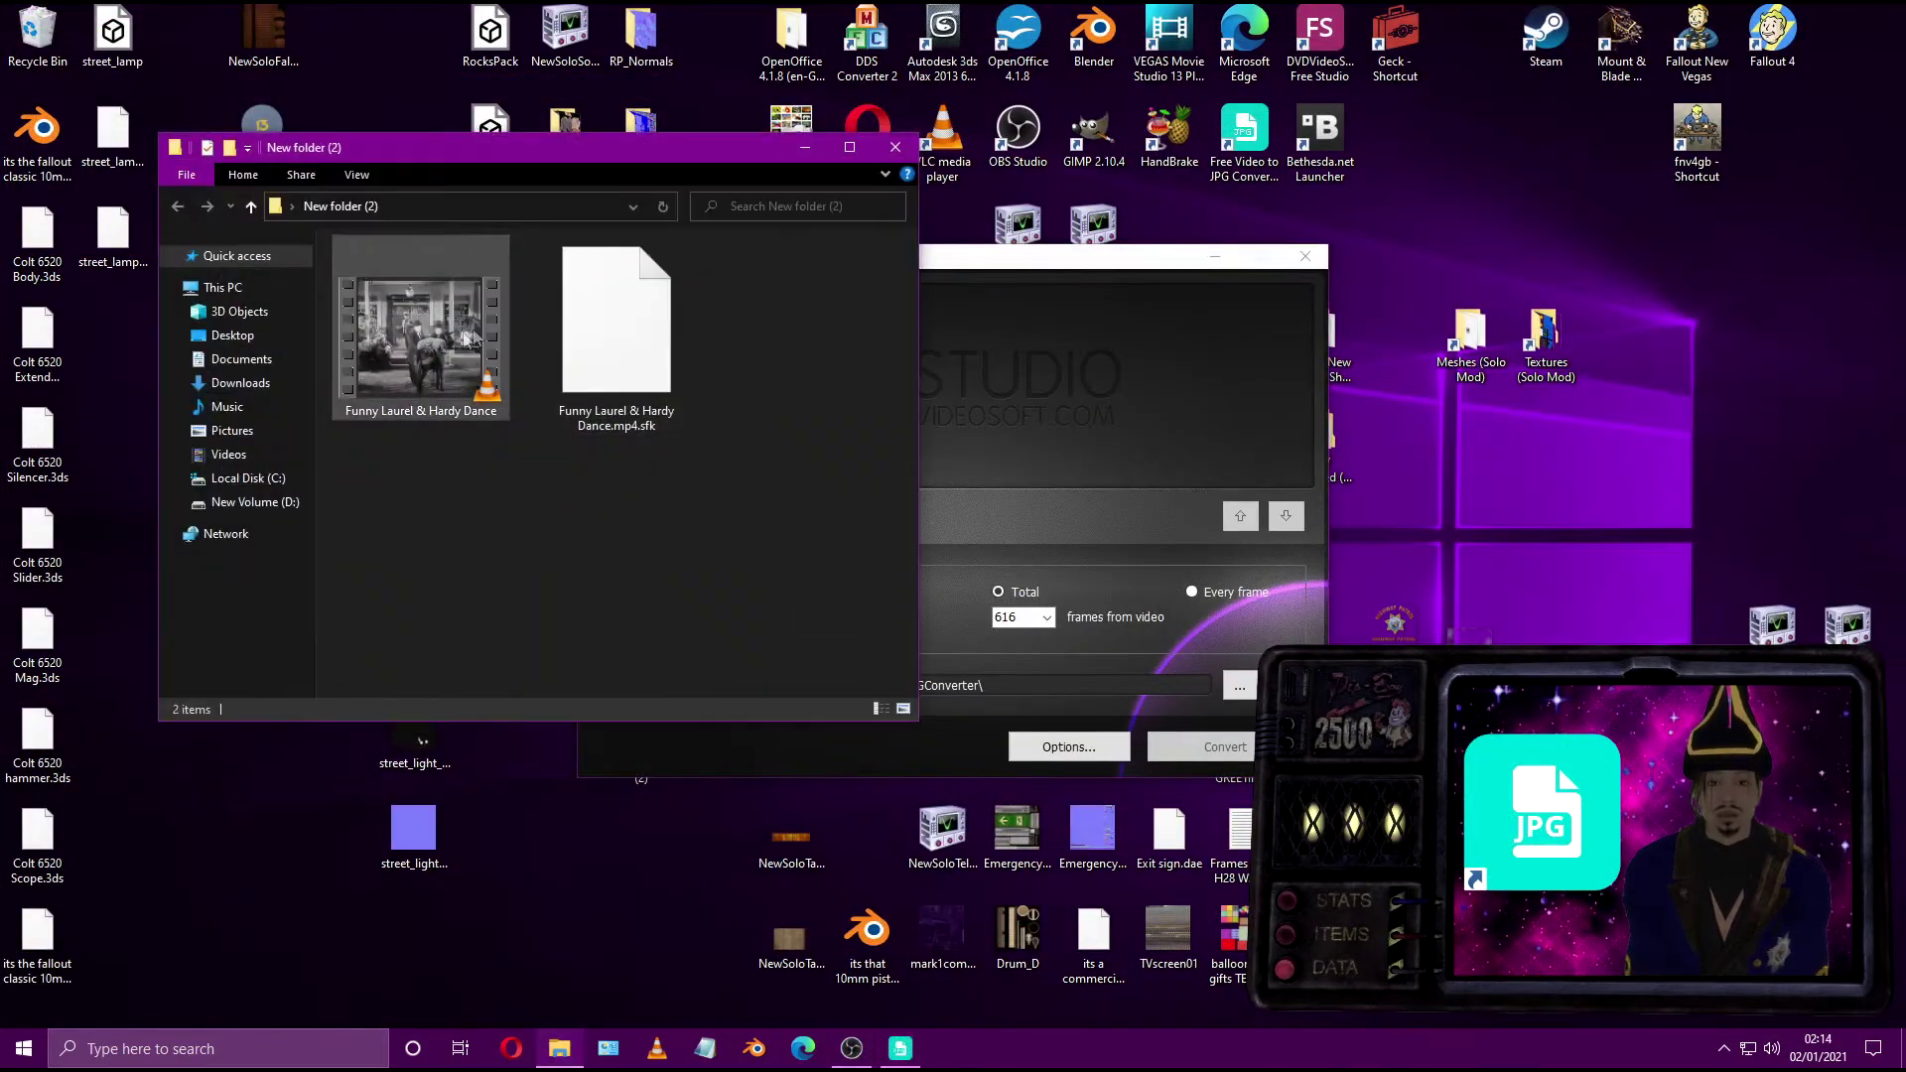
{"action": "left_click_drag", "start_coordinate": [442, 367], "coordinate": [1072, 429]}
{"action": "left_click", "coordinate": [1056, 509]}
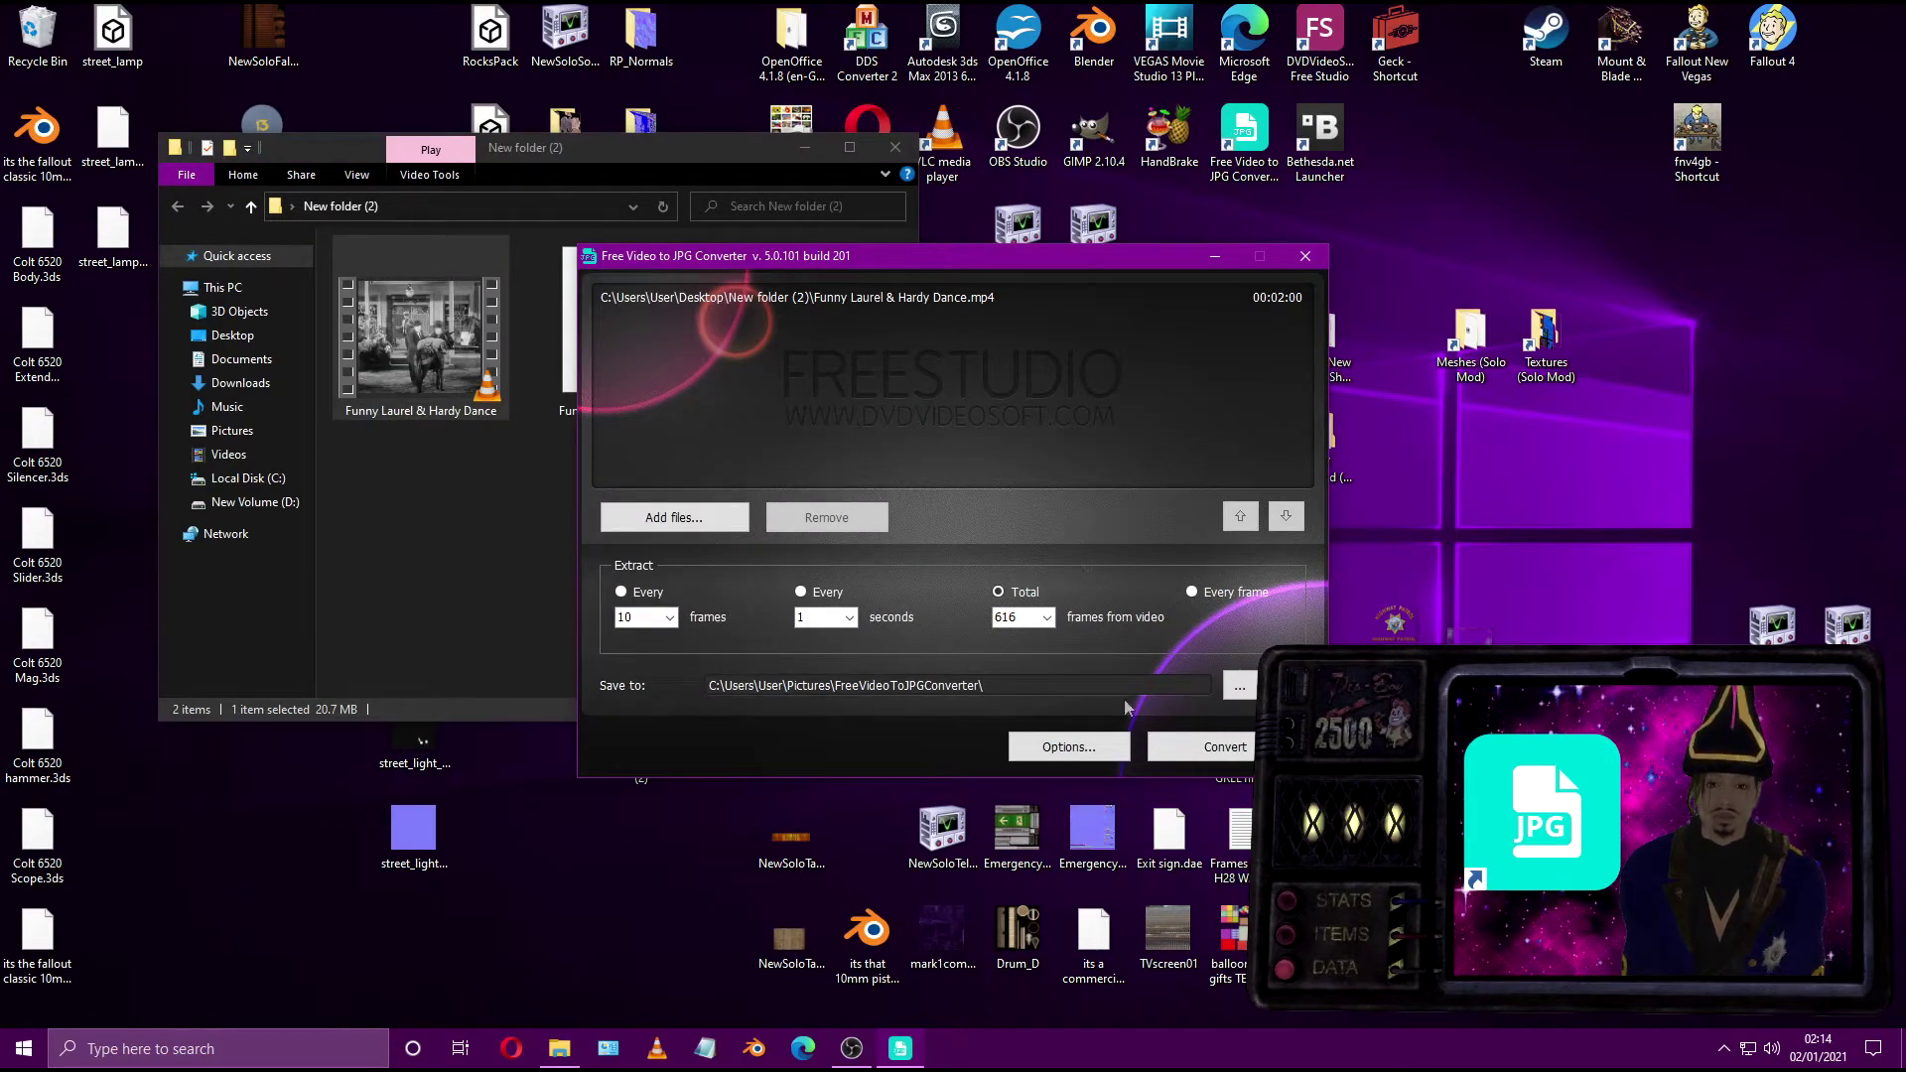
{"action": "left_click", "coordinate": [1219, 759]}
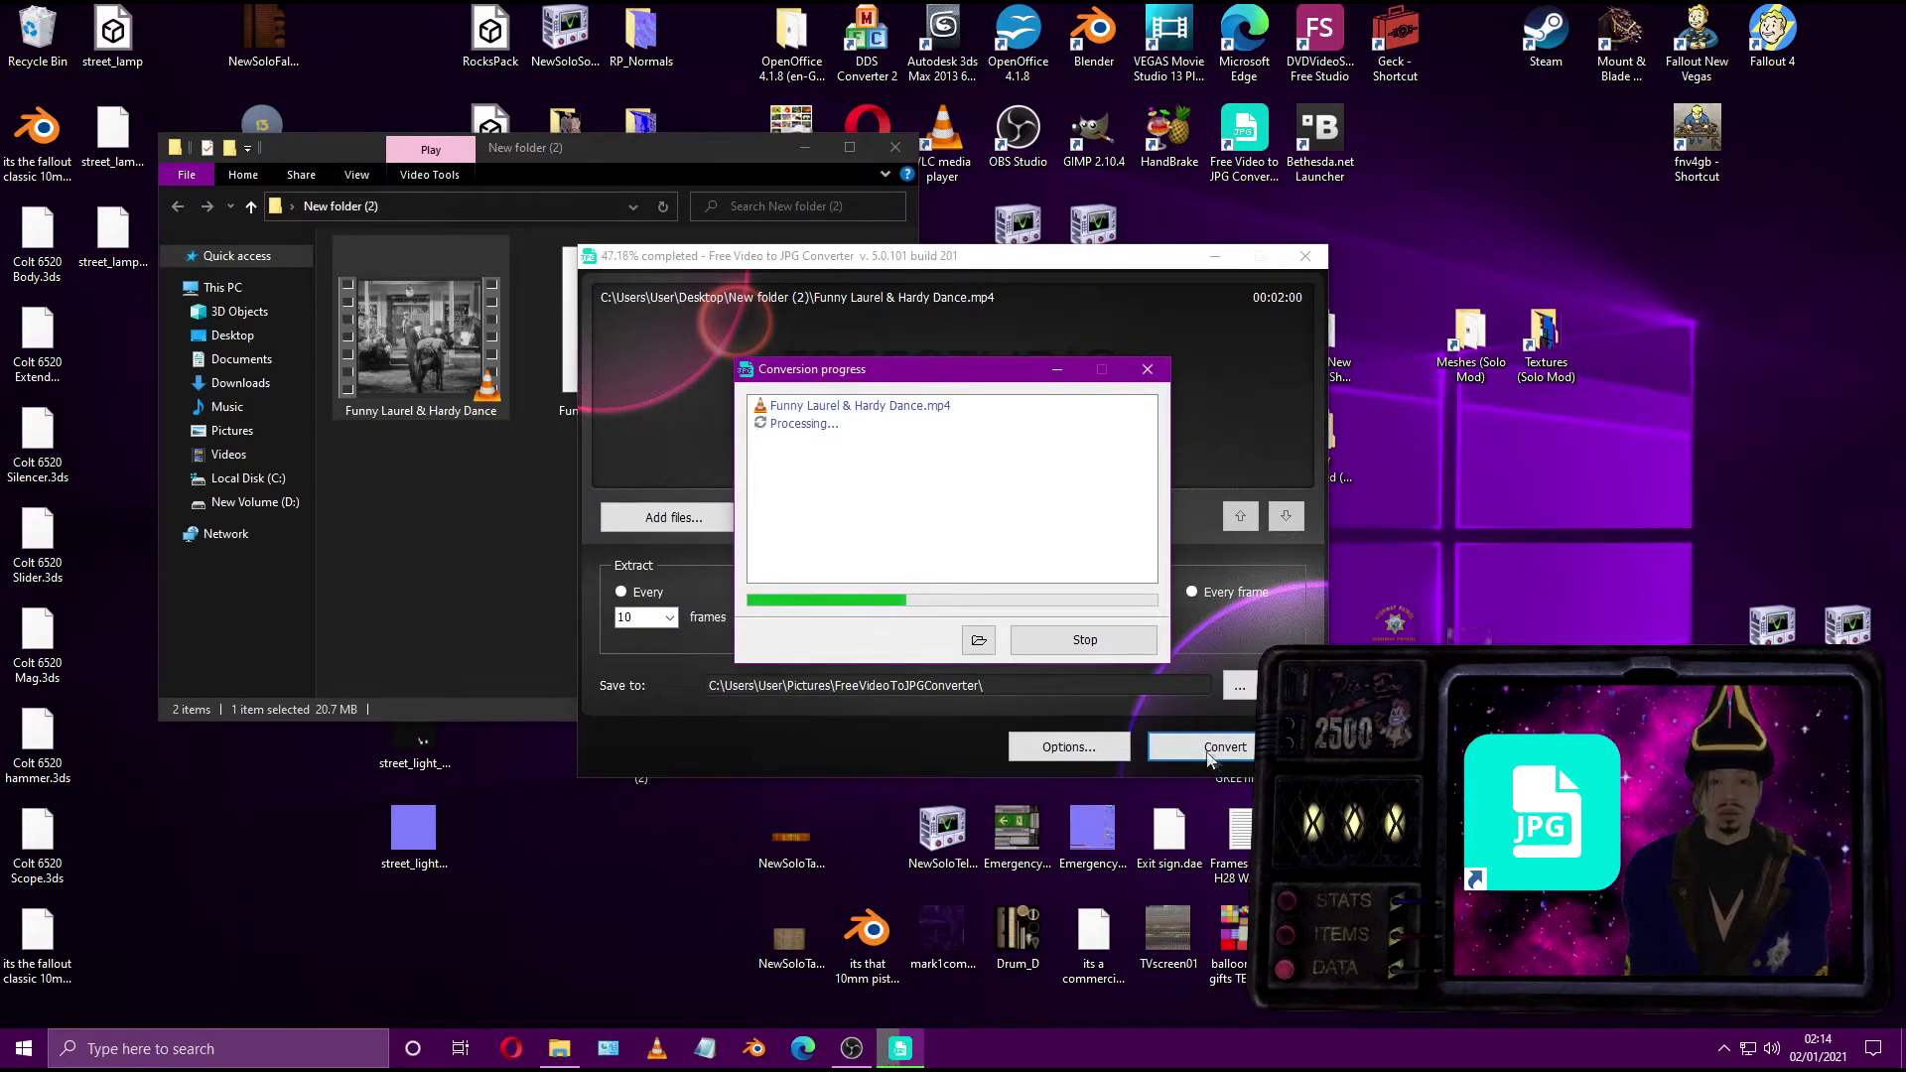
{"action": "left_click", "coordinate": [1087, 635]}
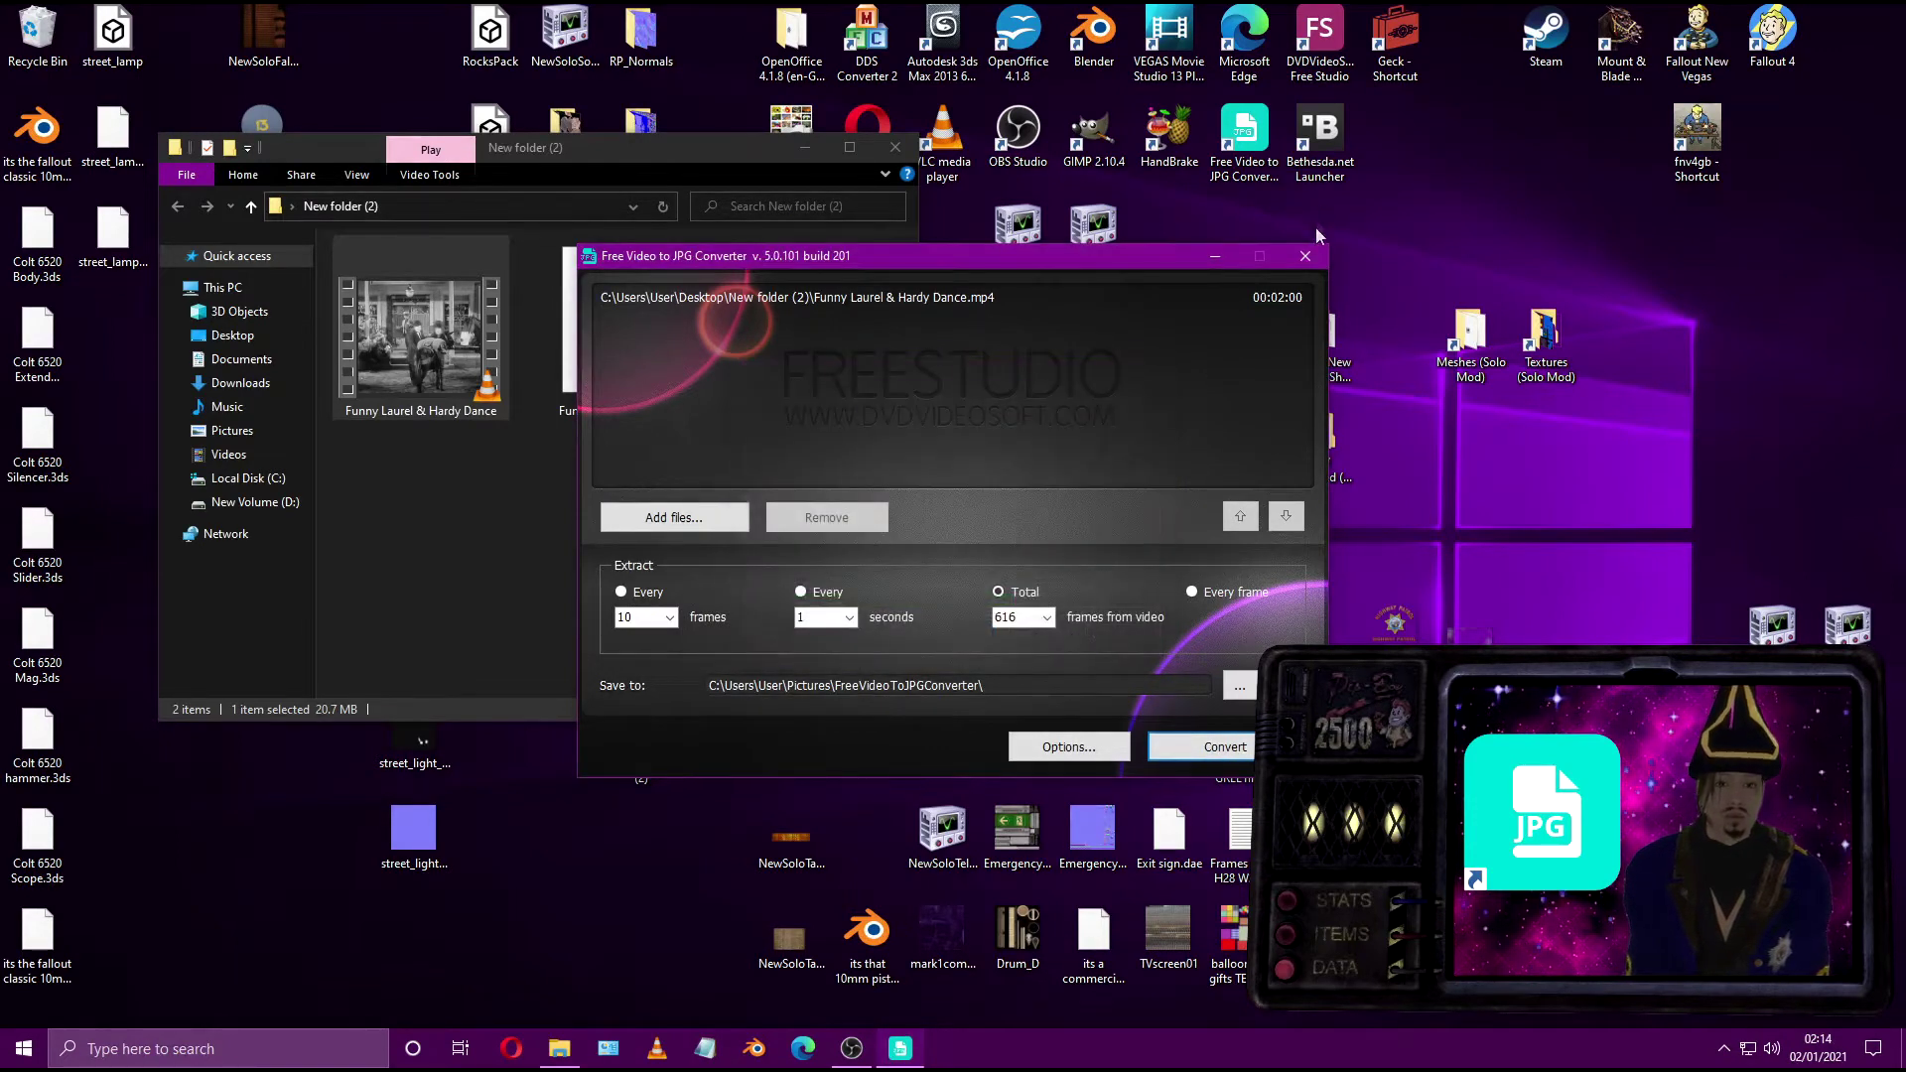
{"action": "left_click", "coordinate": [1321, 258]}
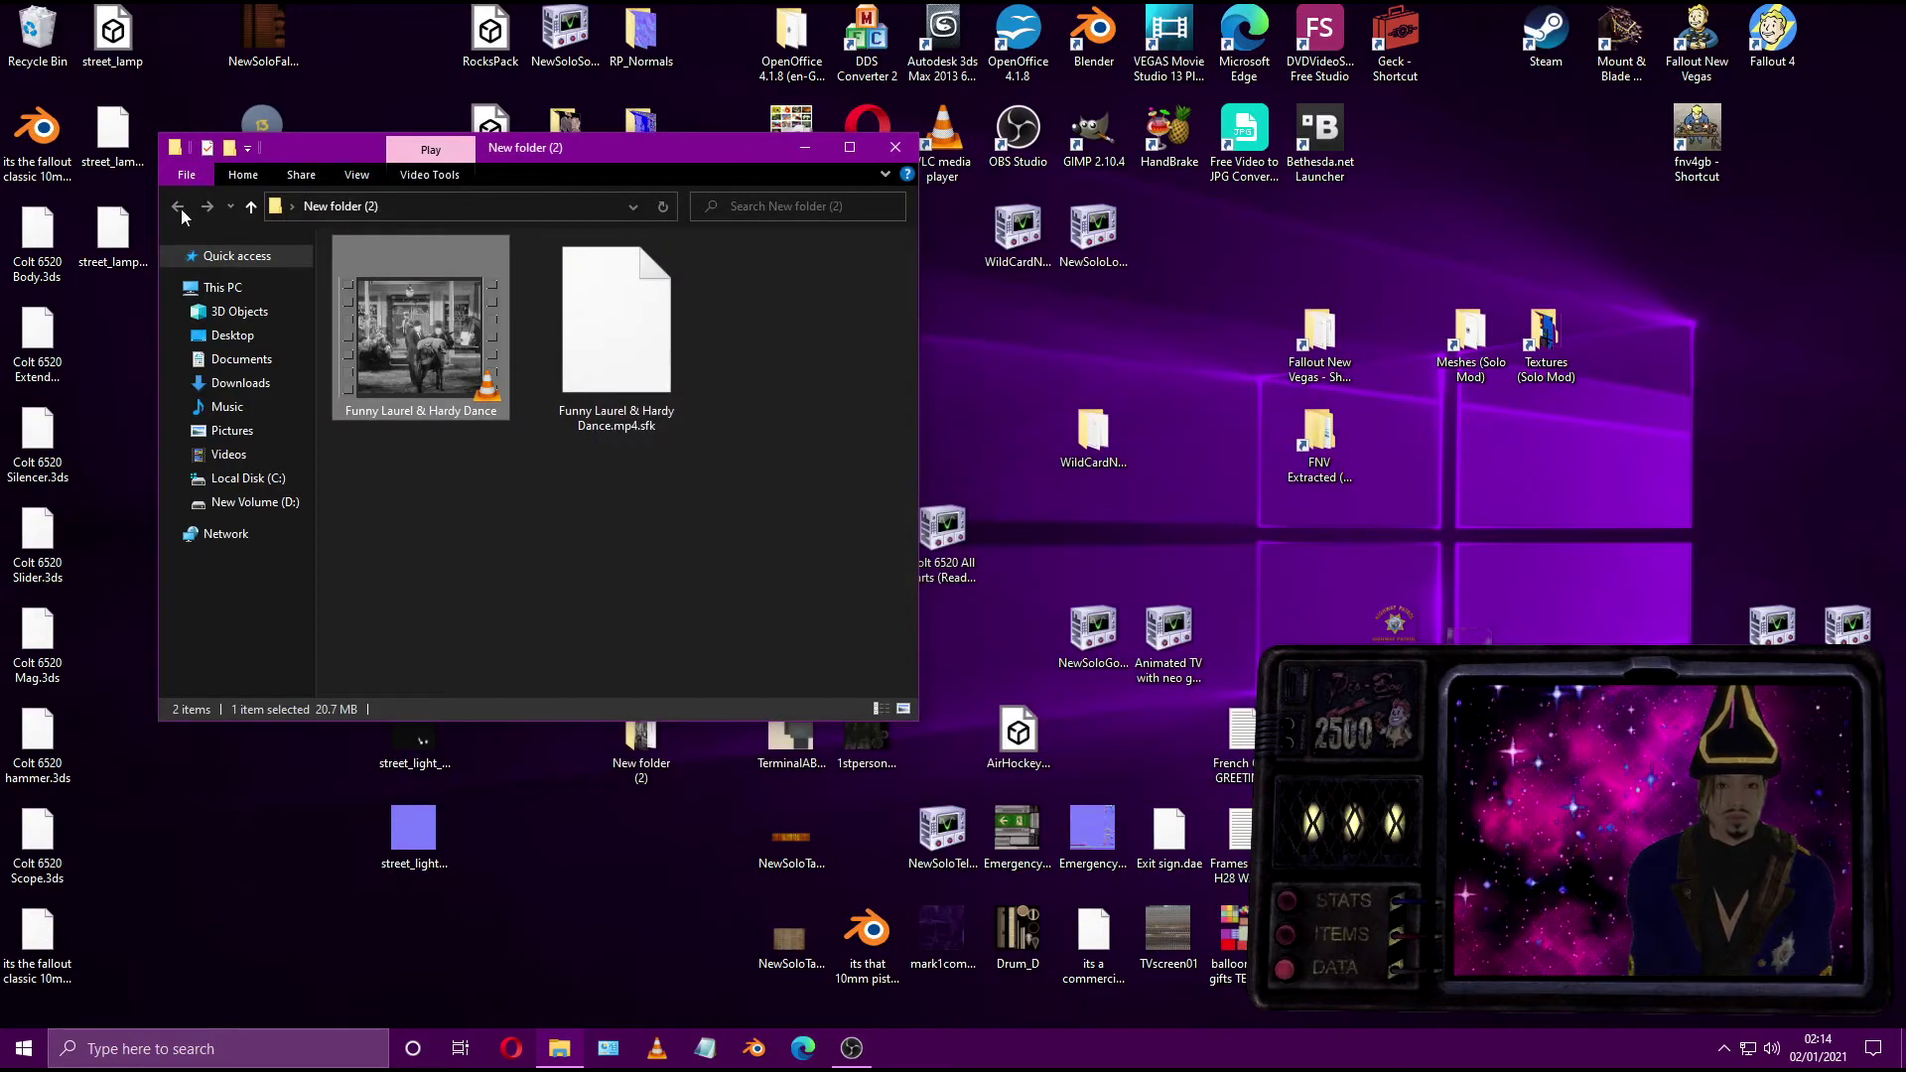
Step: Close the folder and review Snap2IMG's Spacing, Text, Styling and About settings for the 186x147 sheet
{"action": "left_click", "coordinate": [896, 148]}
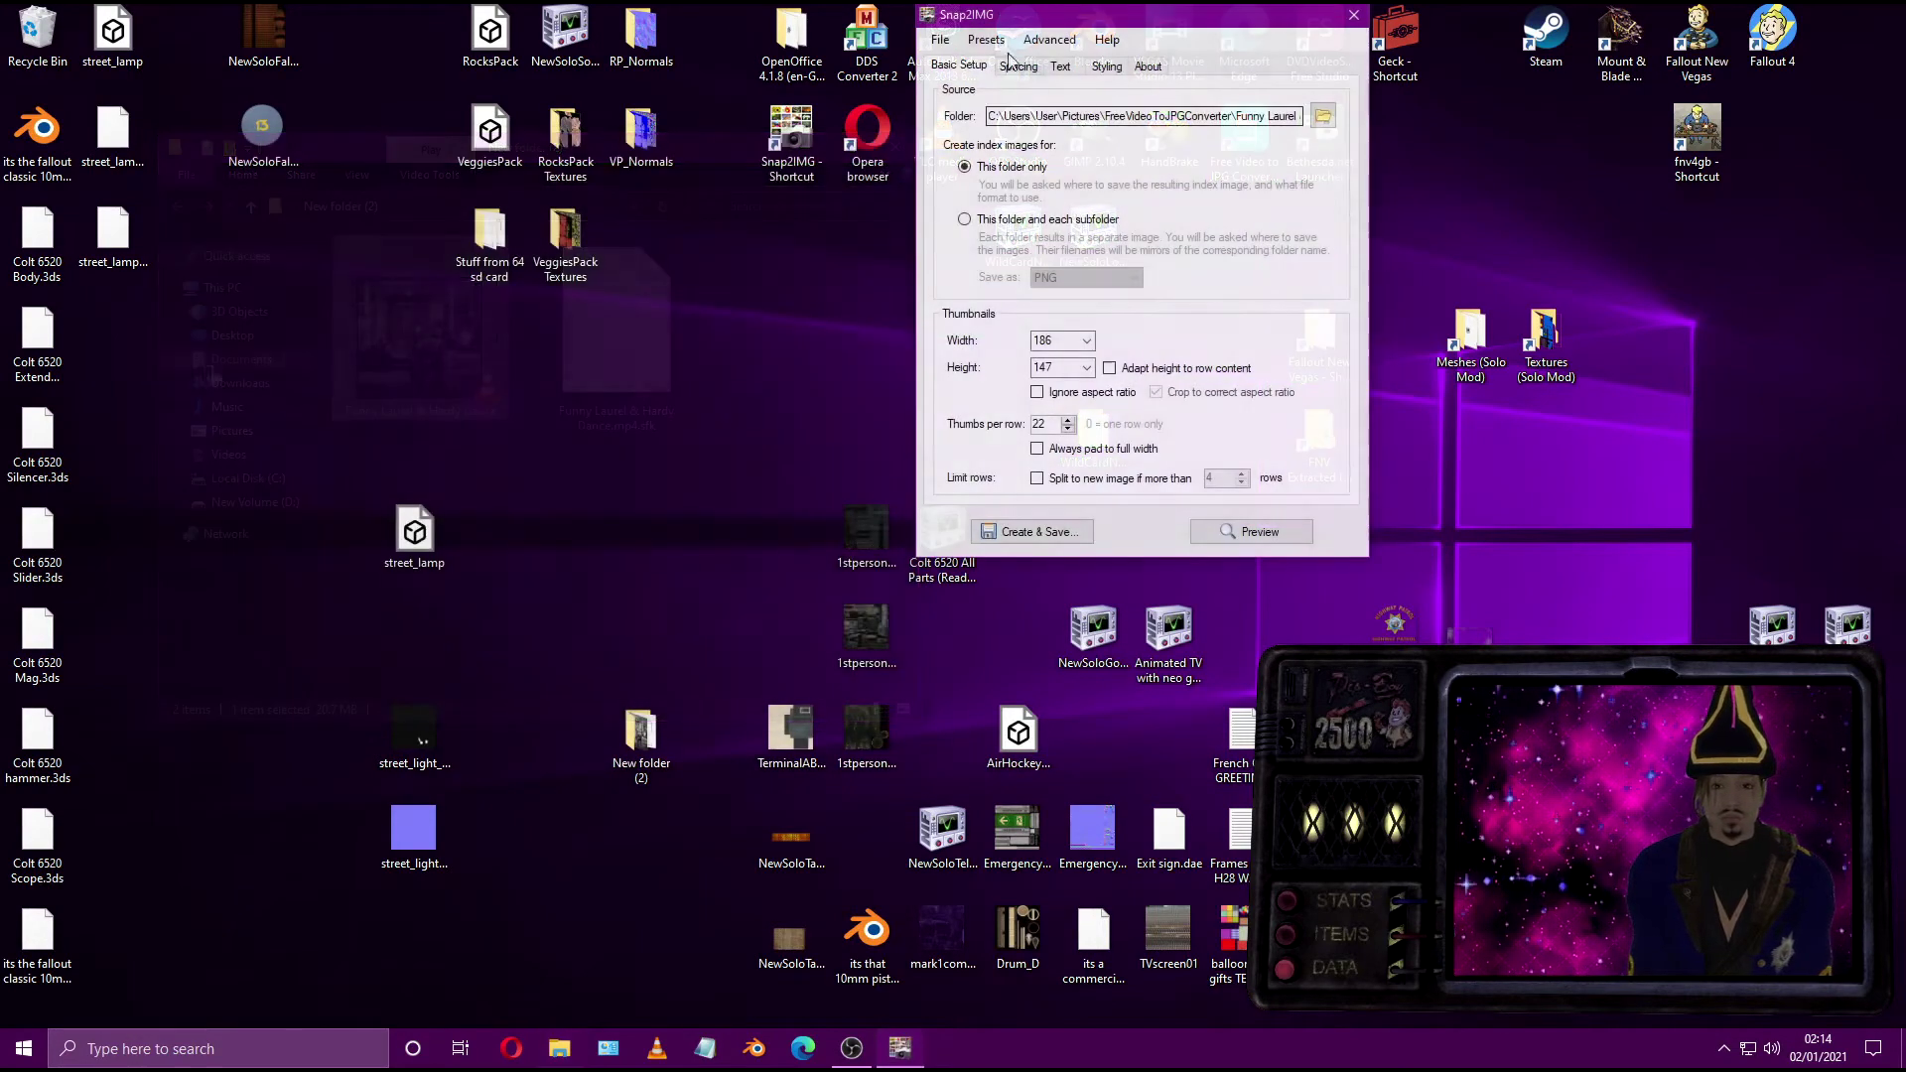
{"action": "left_click_drag", "start_coordinate": [1016, 24], "coordinate": [797, 213]}
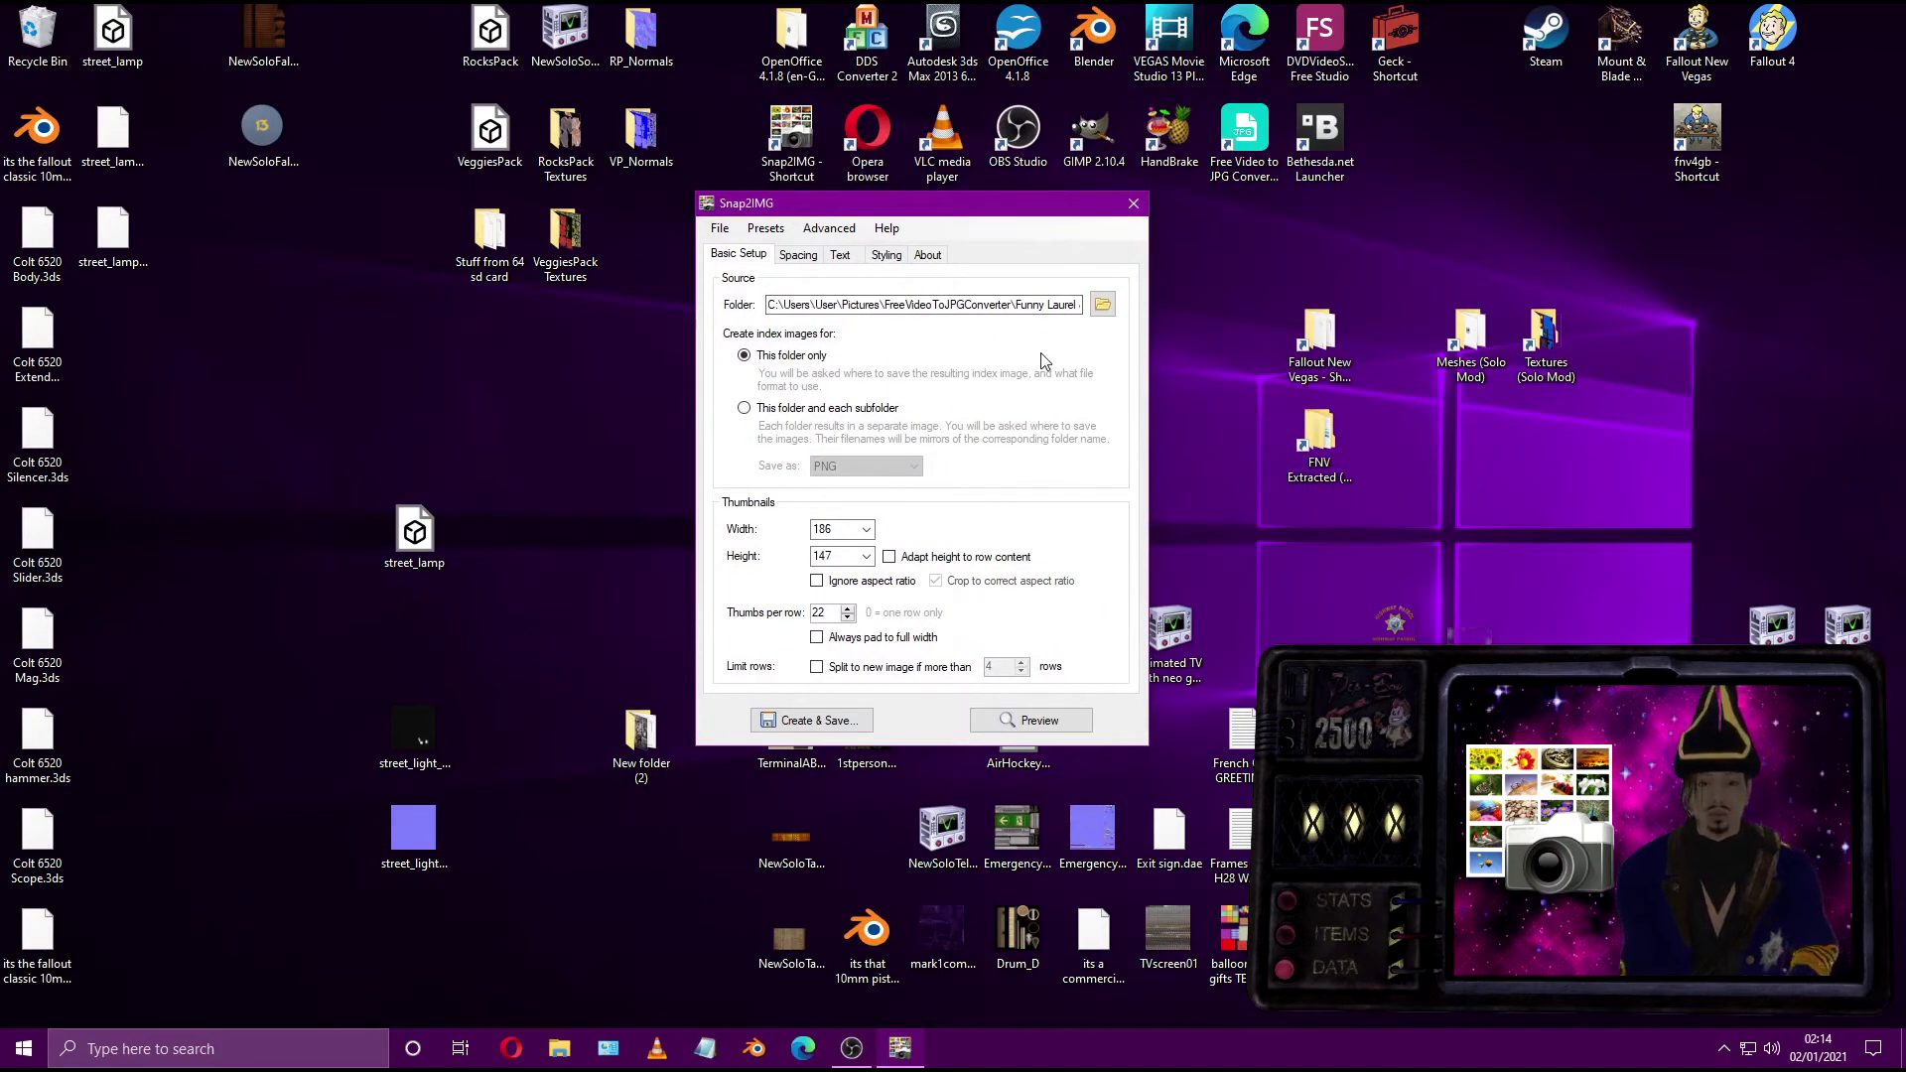
{"action": "left_click", "coordinate": [806, 256]}
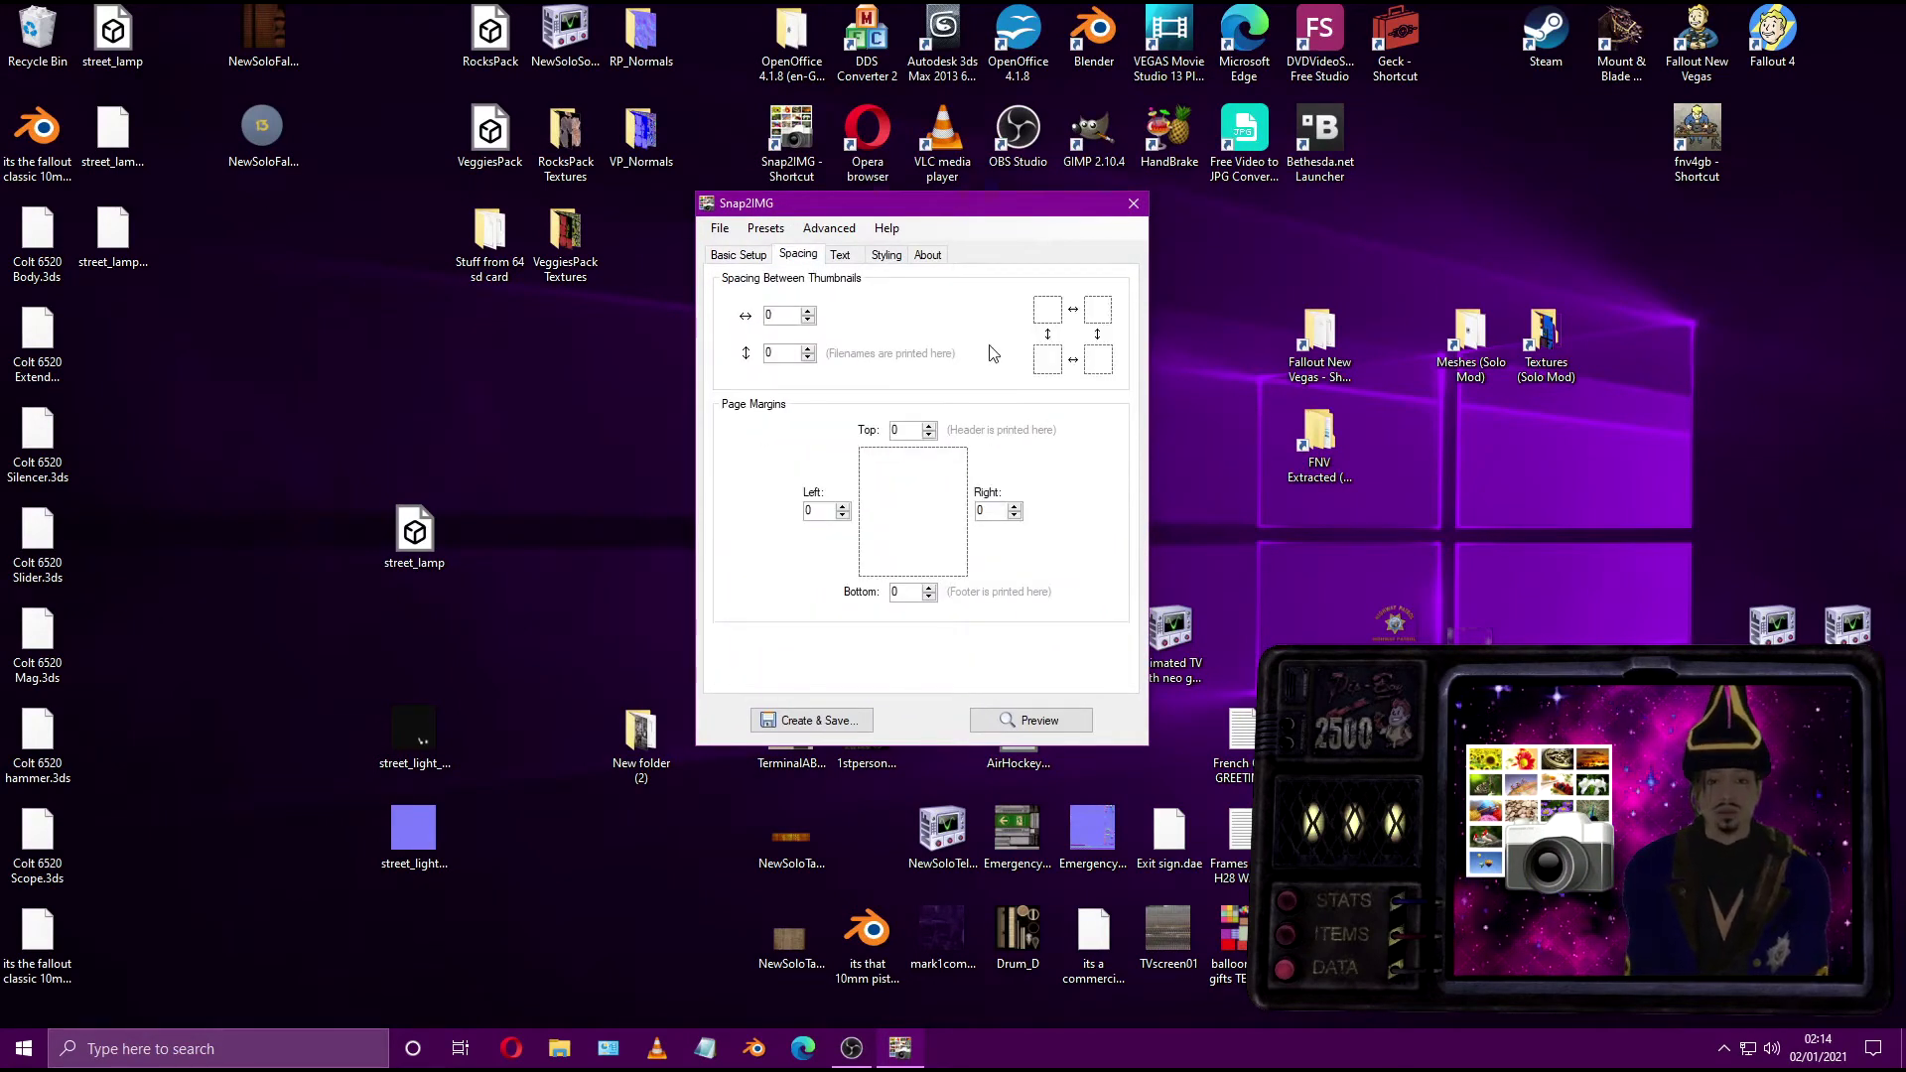
{"action": "left_click", "coordinate": [842, 258]}
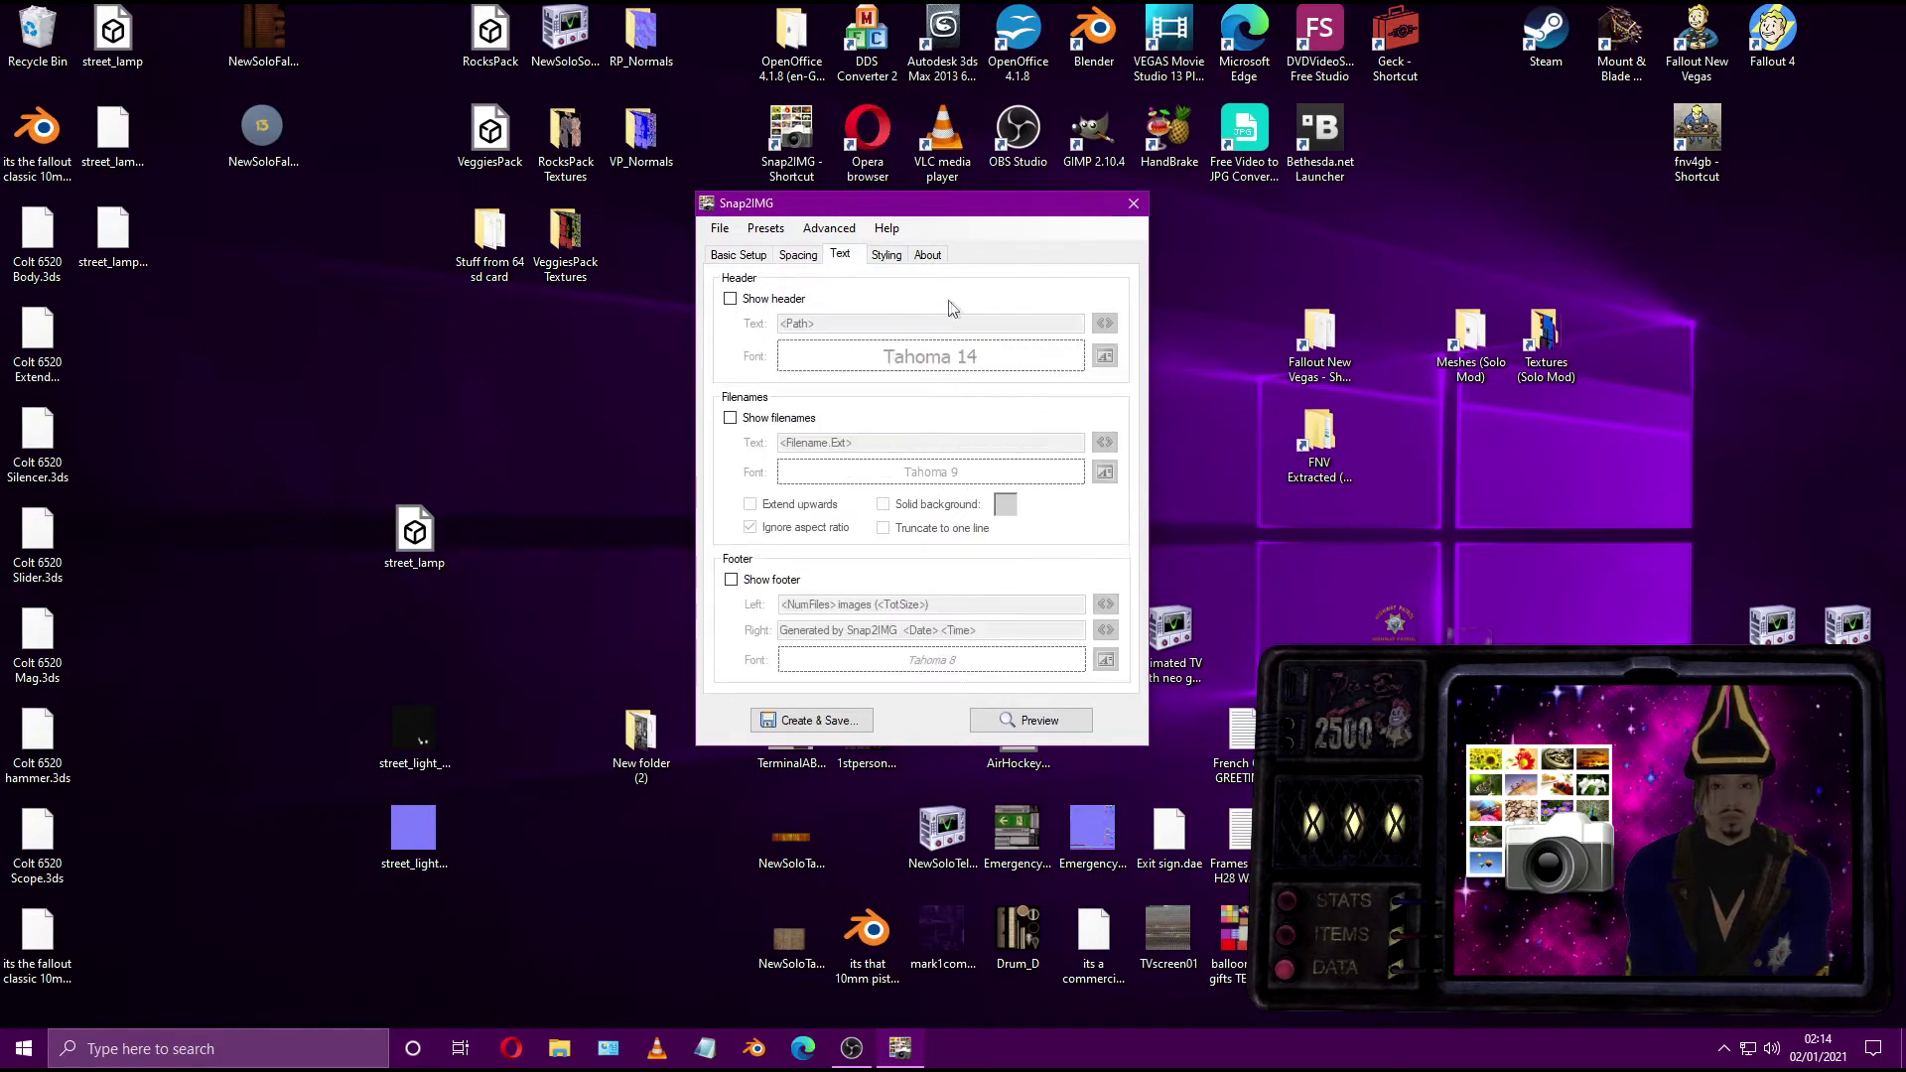
{"action": "left_click", "coordinate": [883, 260]}
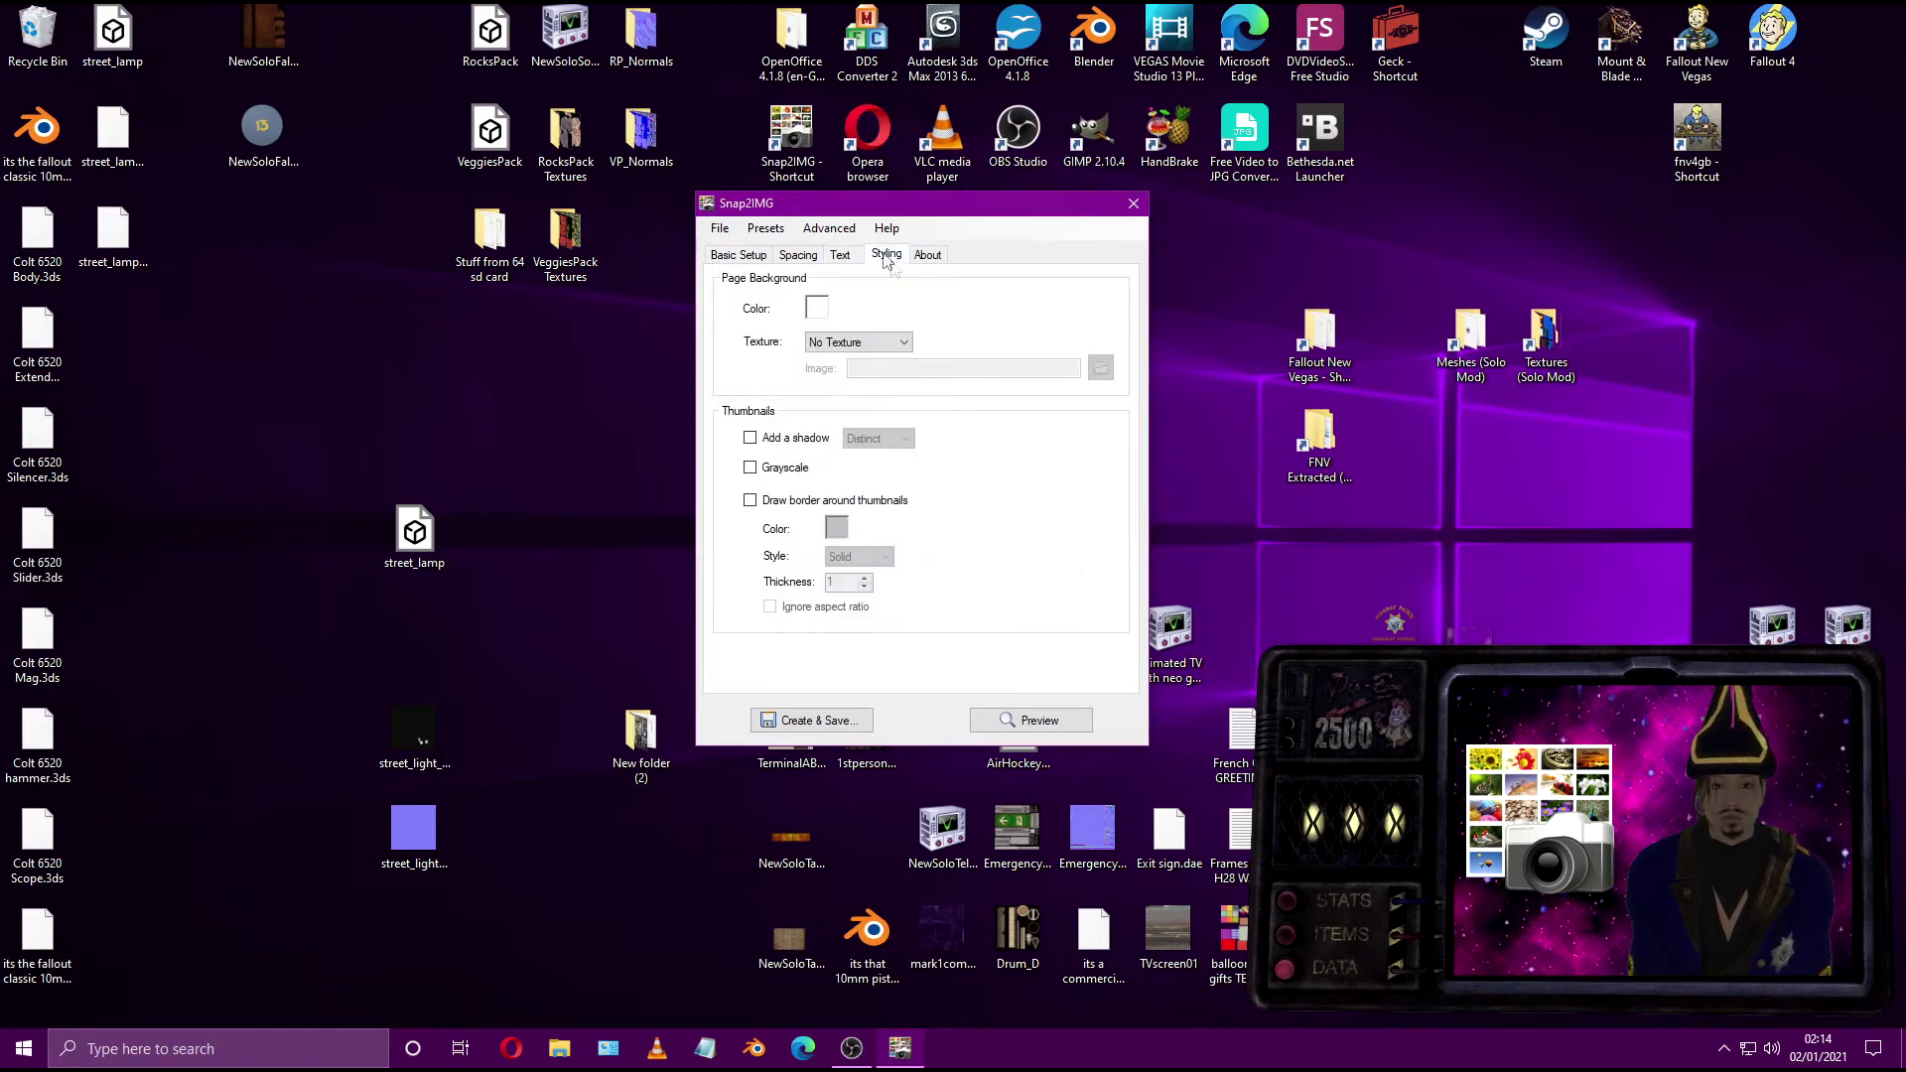
{"action": "left_click", "coordinate": [928, 256]}
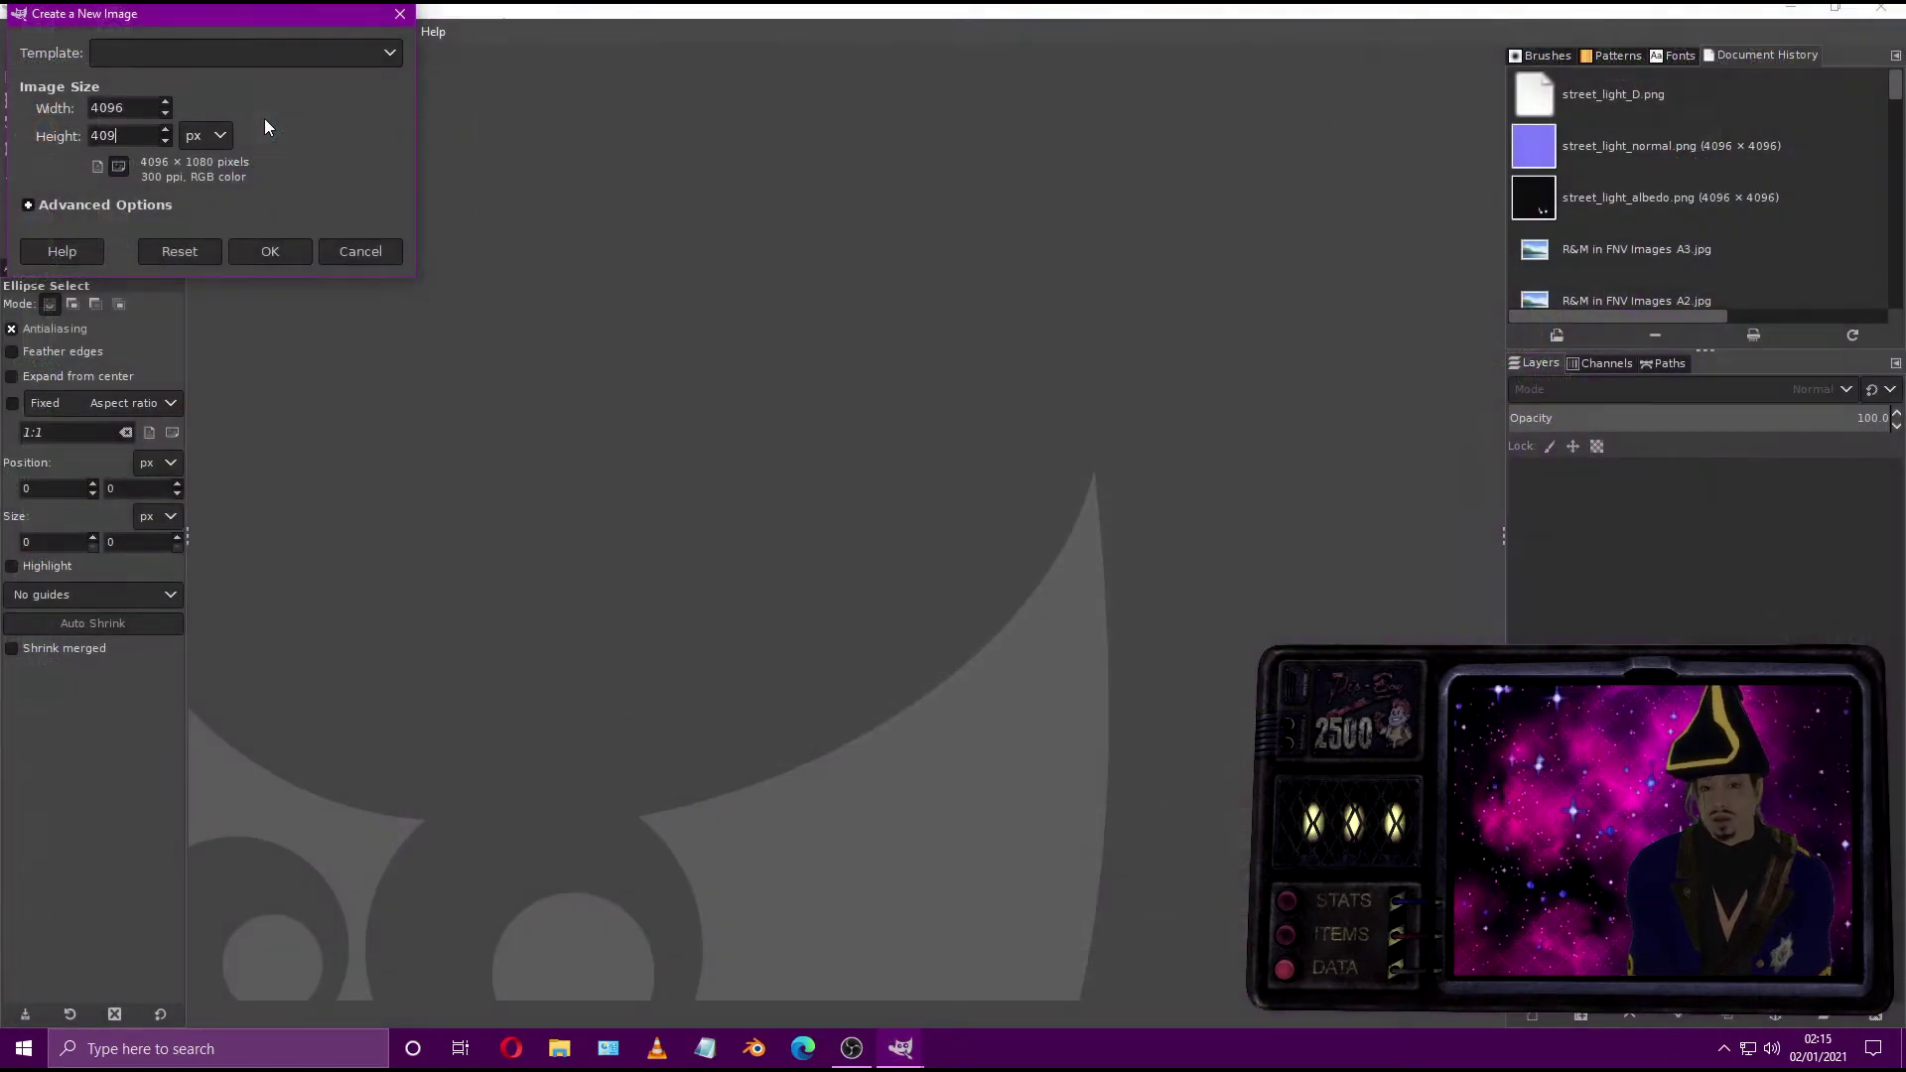
Step: Create the 4096x4096 image and load the Laurel & Hardy Animation sheet as a layer
{"action": "left_click", "coordinate": [288, 253]}
{"action": "left_click", "coordinate": [278, 242]}
{"action": "left_click", "coordinate": [560, 1048]}
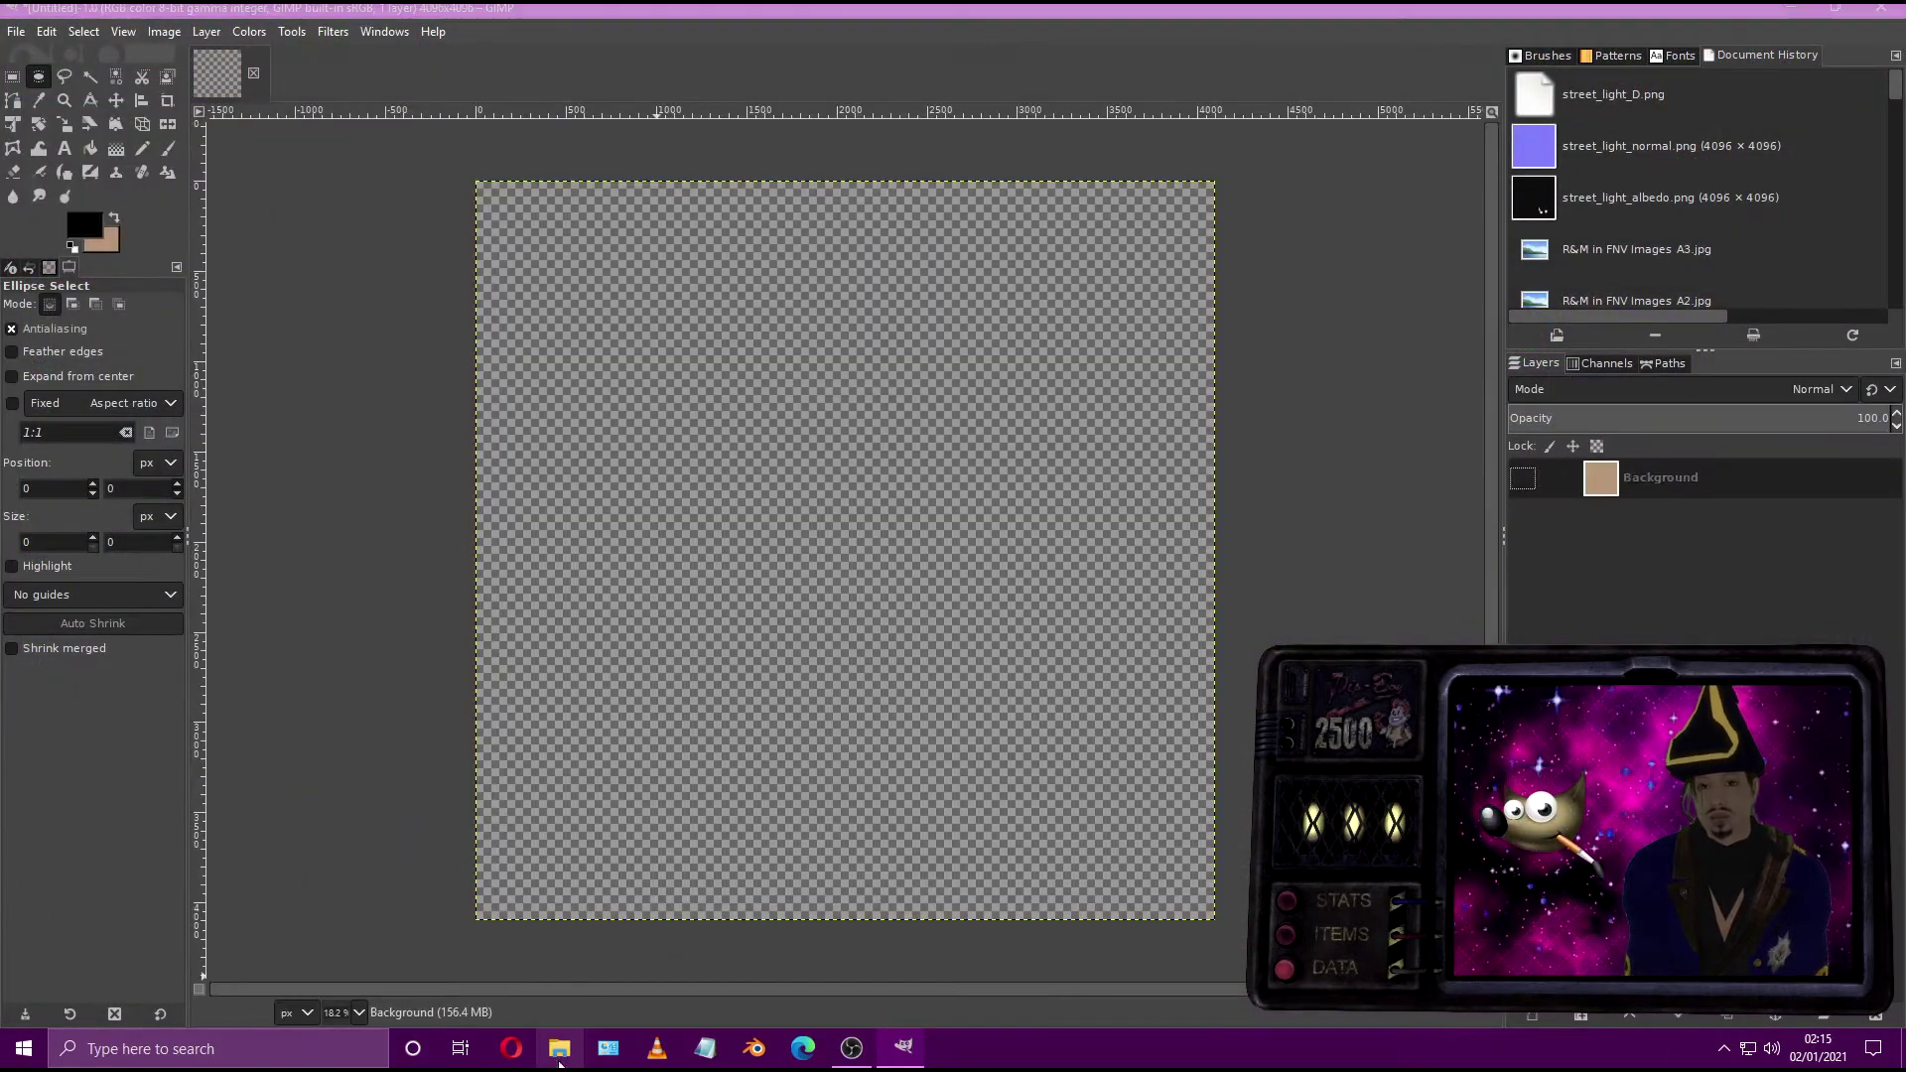
{"action": "left_click_drag", "start_coordinate": [495, 337], "coordinate": [1042, 497]}
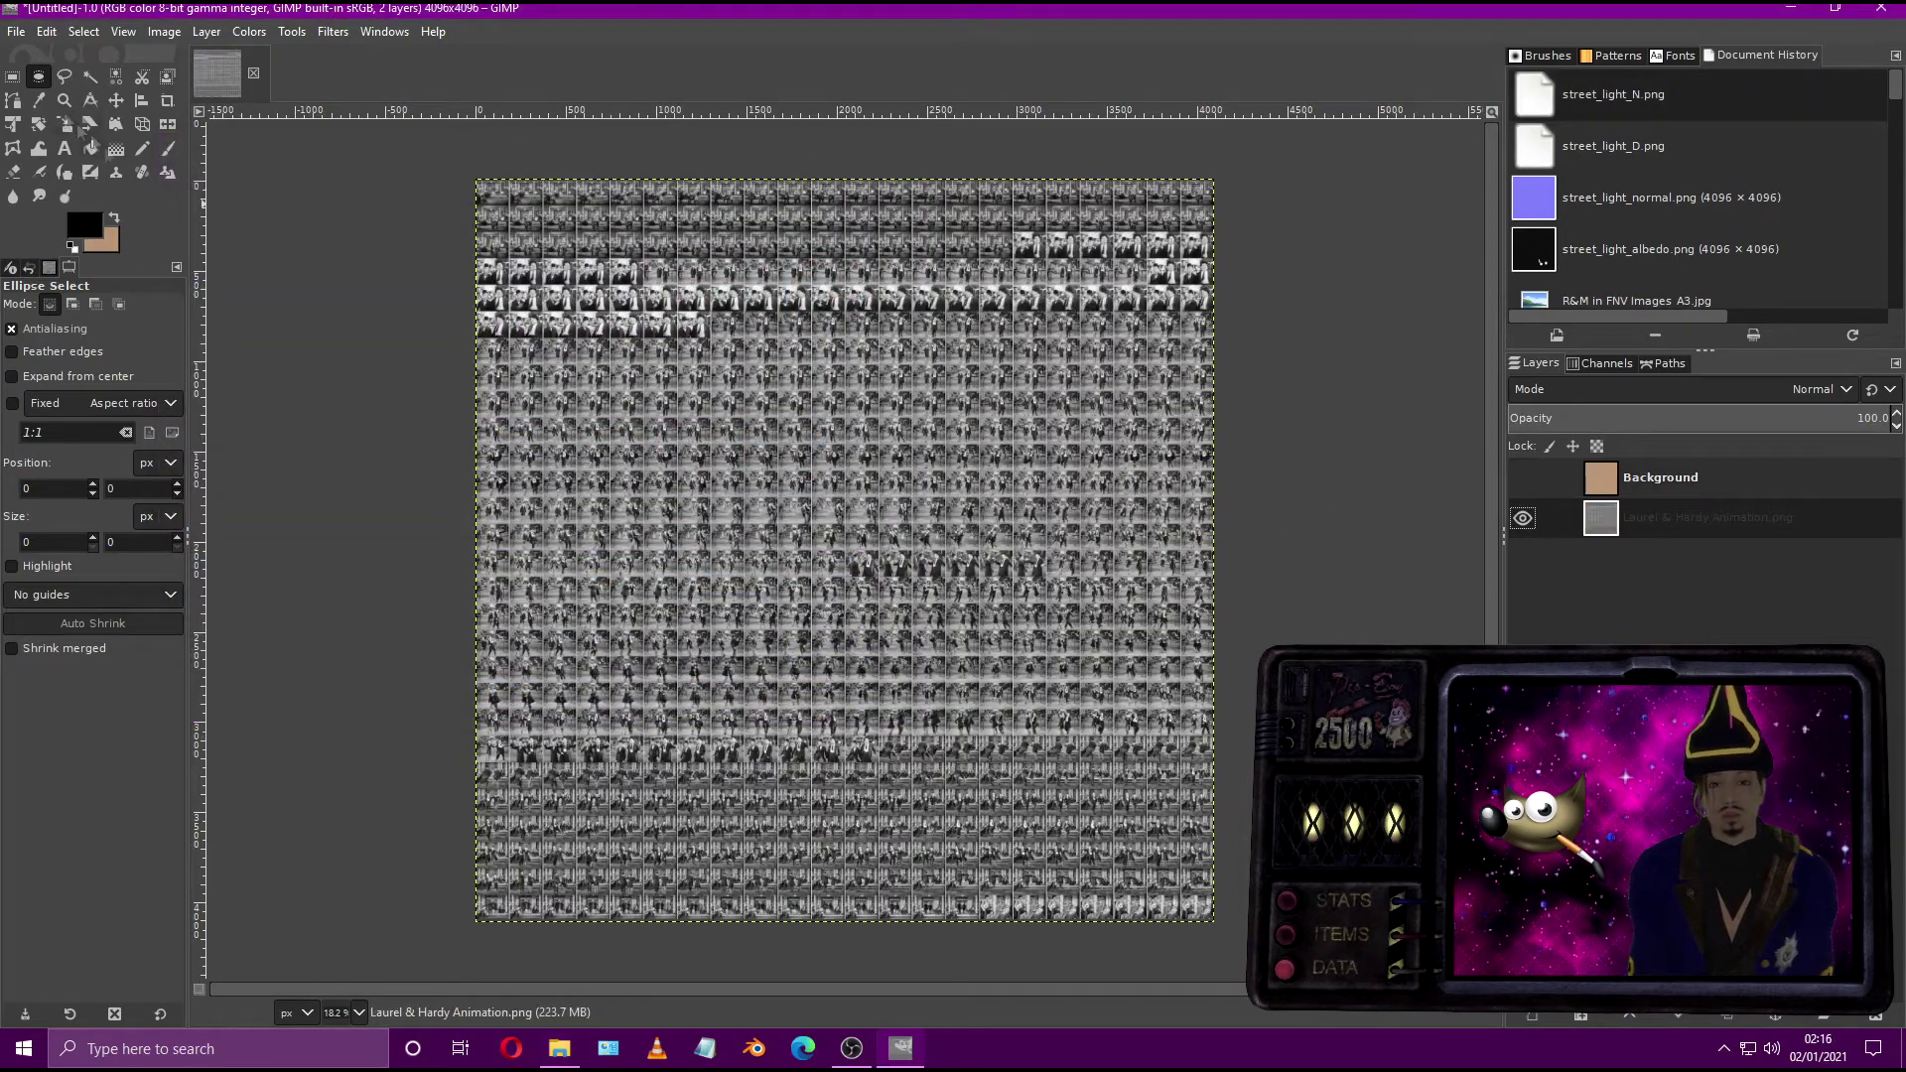
Step: Scale the Laurel & Hardy layer to 4096 × 4096 and view it at actual size
{"action": "left_click", "coordinate": [63, 124]}
{"action": "left_click", "coordinate": [844, 546]}
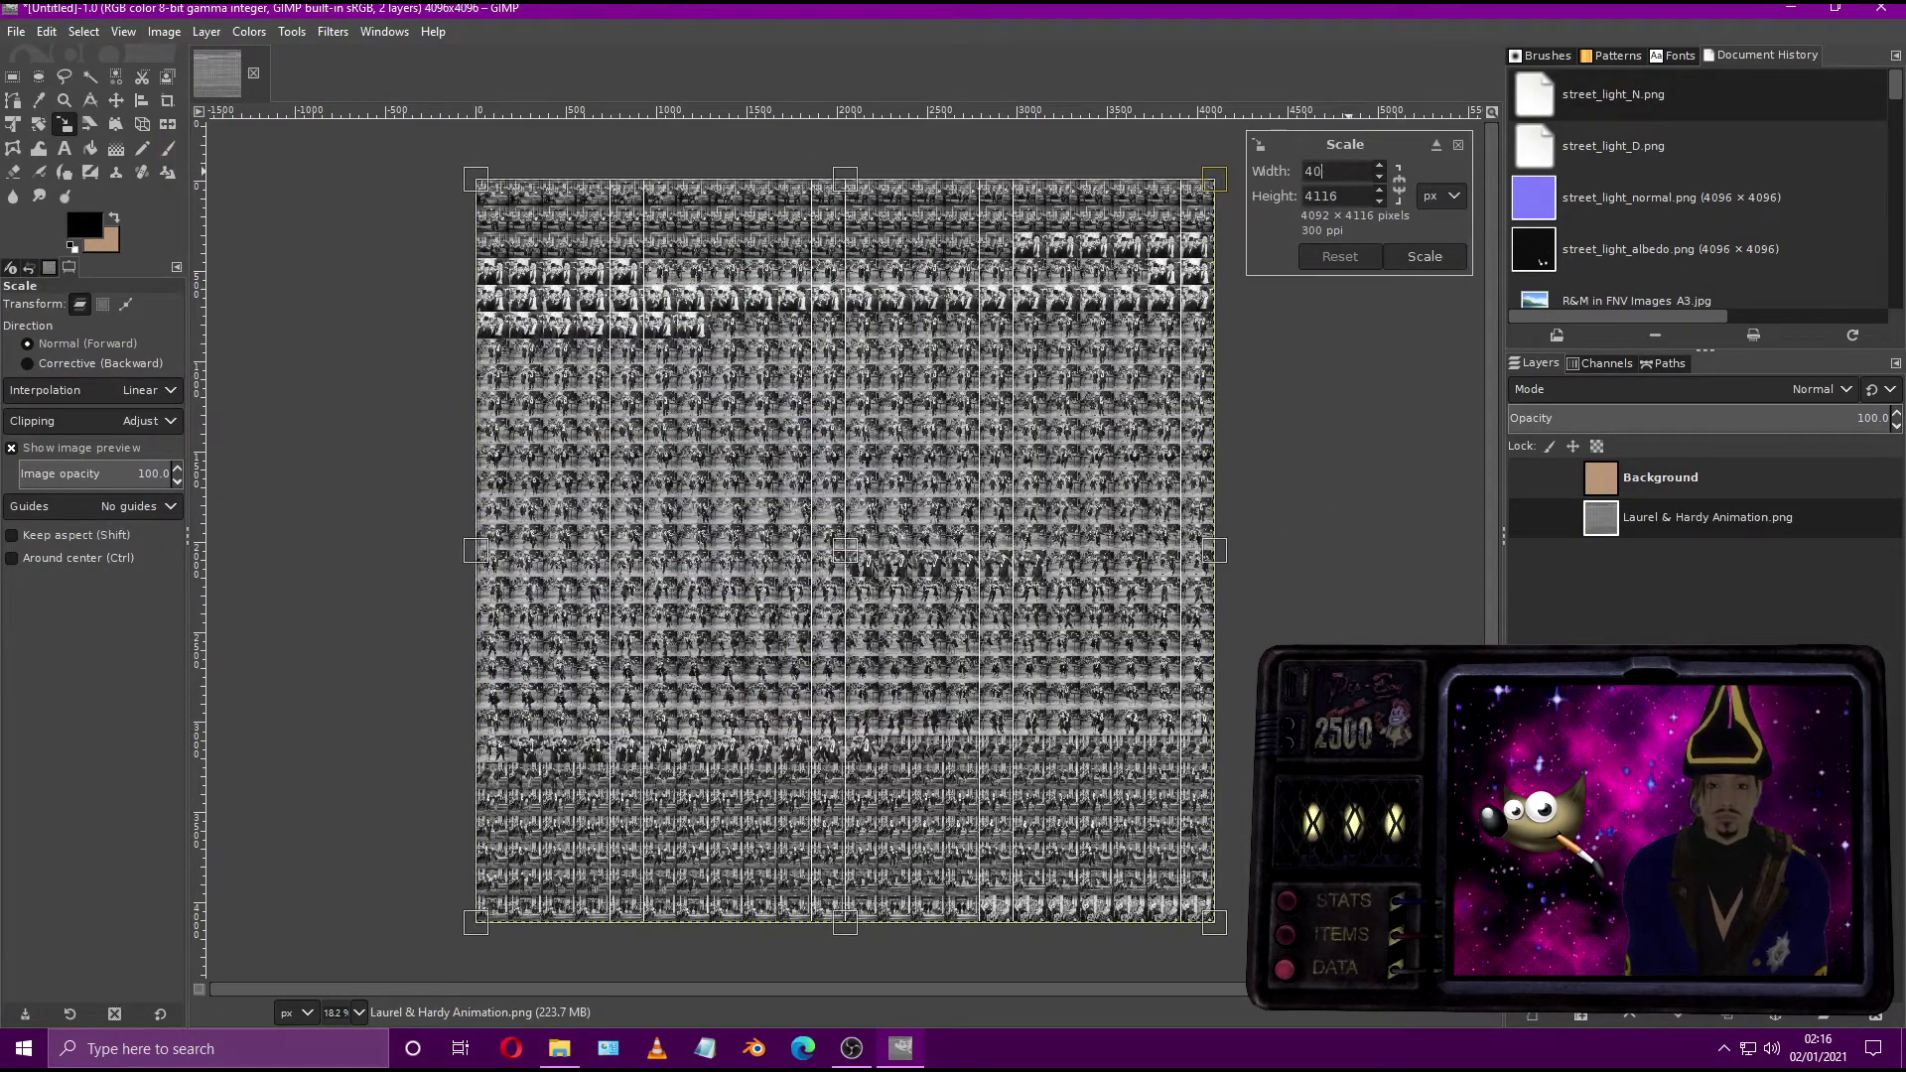
{"action": "double_click", "coordinate": [1347, 195]}
{"action": "type", "text": "4"}
{"action": "left_click", "coordinate": [1409, 253]}
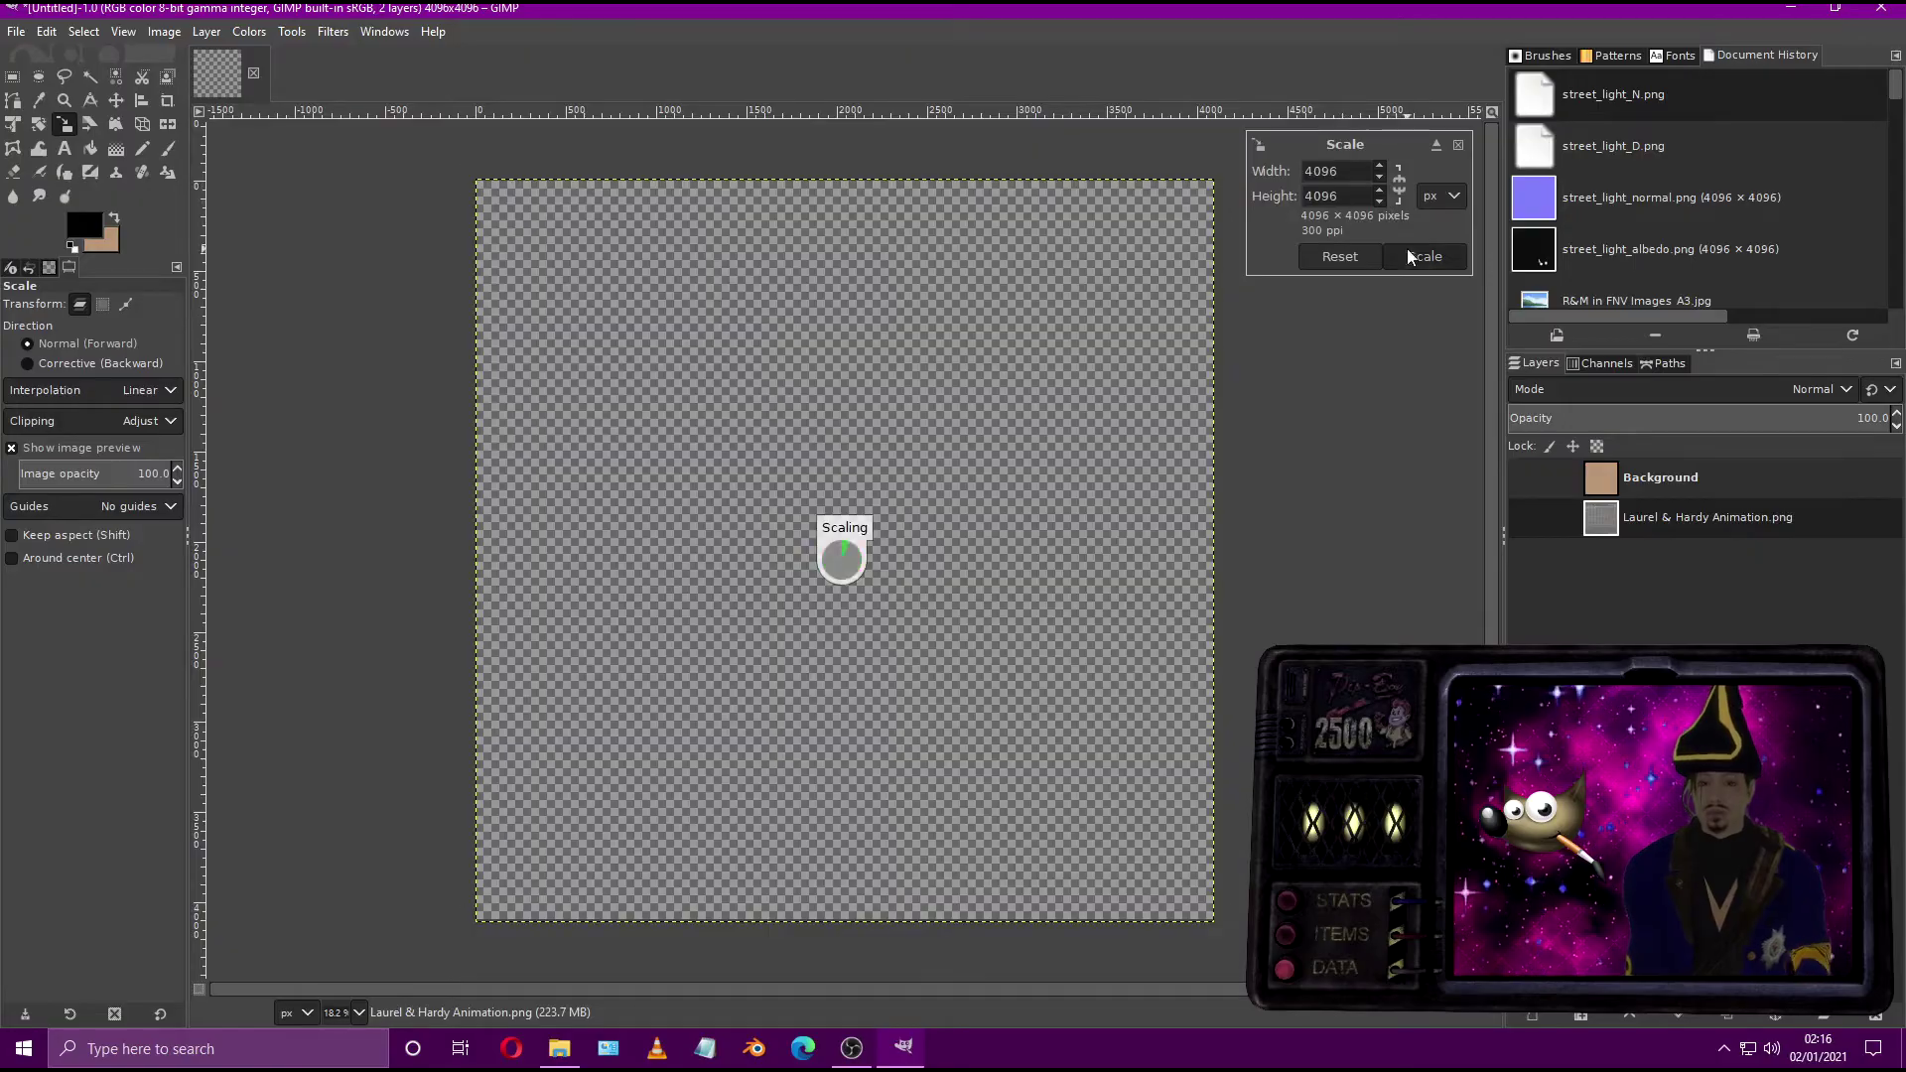
{"action": "key", "text": "m"}
{"action": "scroll", "coordinate": [487, 493], "scroll_direction": "up", "scroll_amount": 6, "text": "ctrl"}
{"action": "scroll", "coordinate": [487, 493], "scroll_direction": "up", "scroll_amount": 6, "text": "ctrl"}
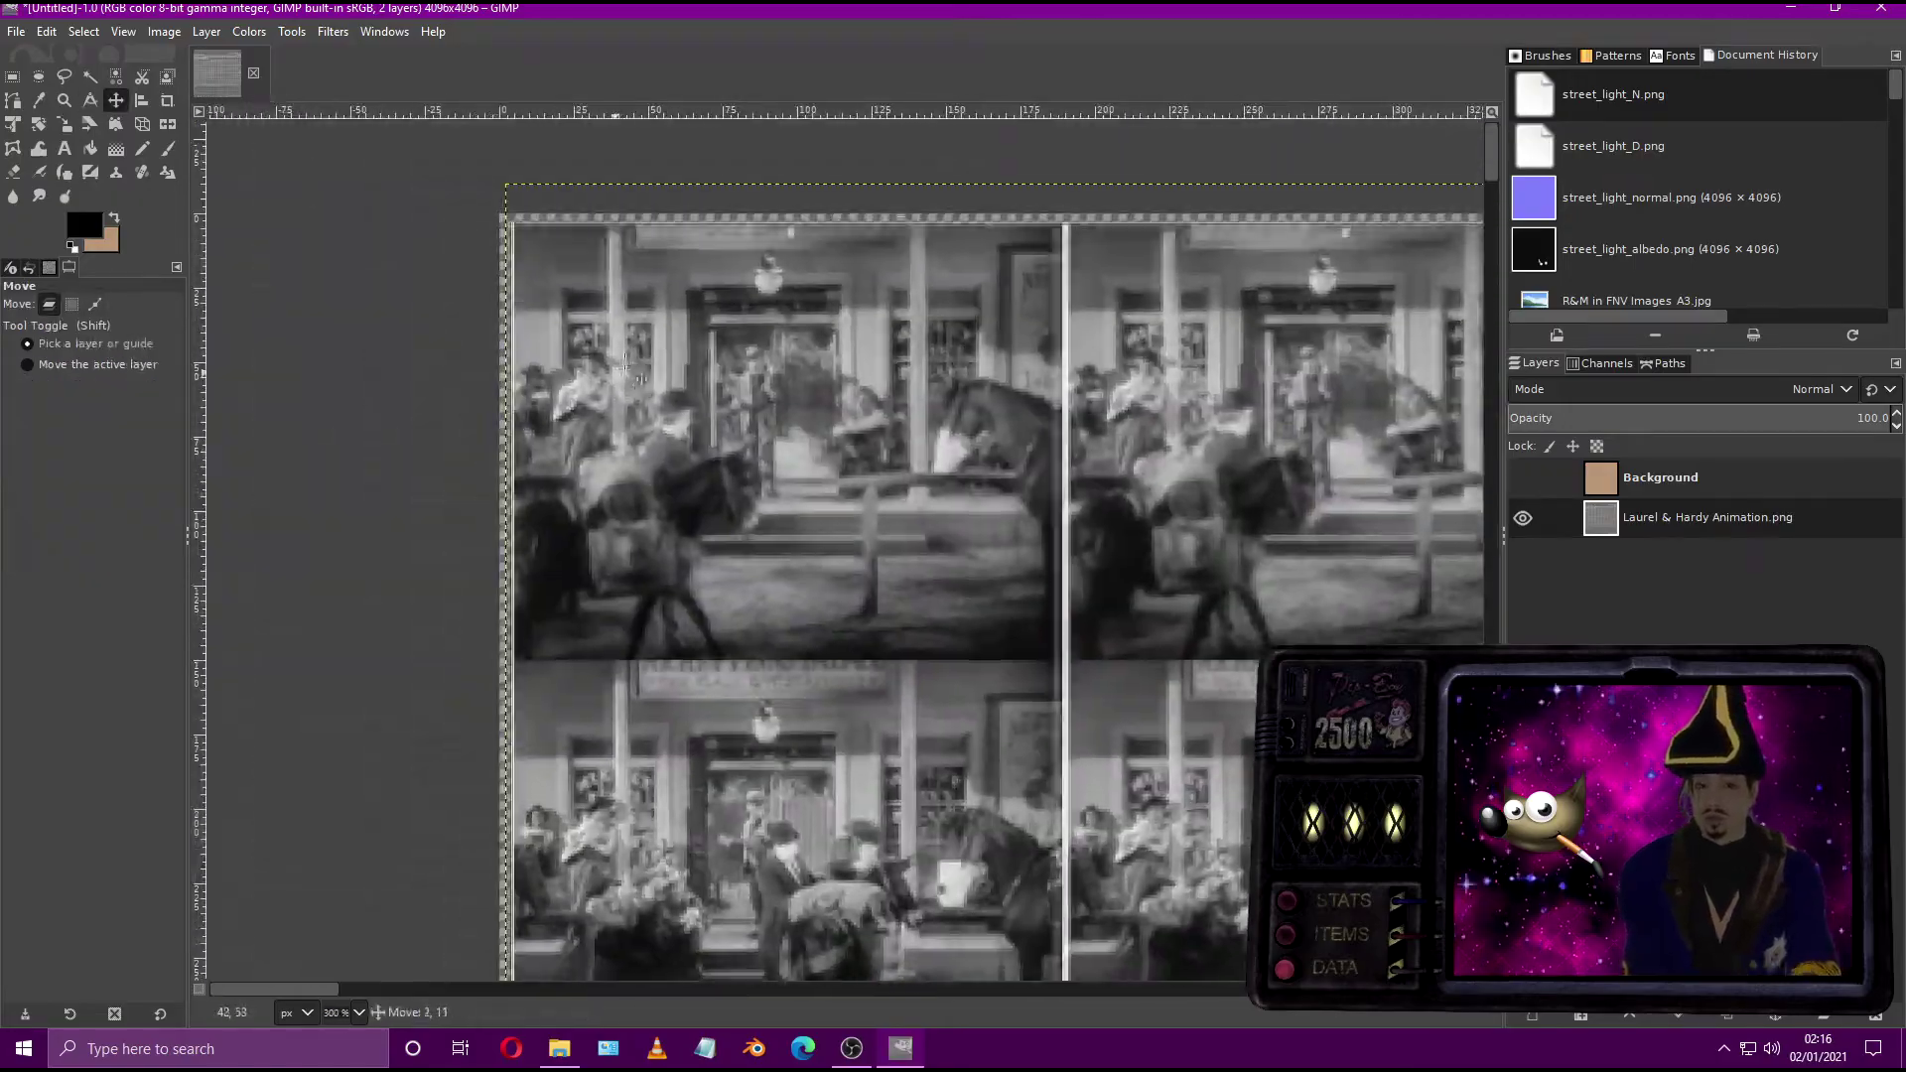
{"action": "key", "text": "1"}
{"action": "scroll", "coordinate": [949, 615], "scroll_direction": "down", "scroll_amount": 8, "text": "ctrl"}
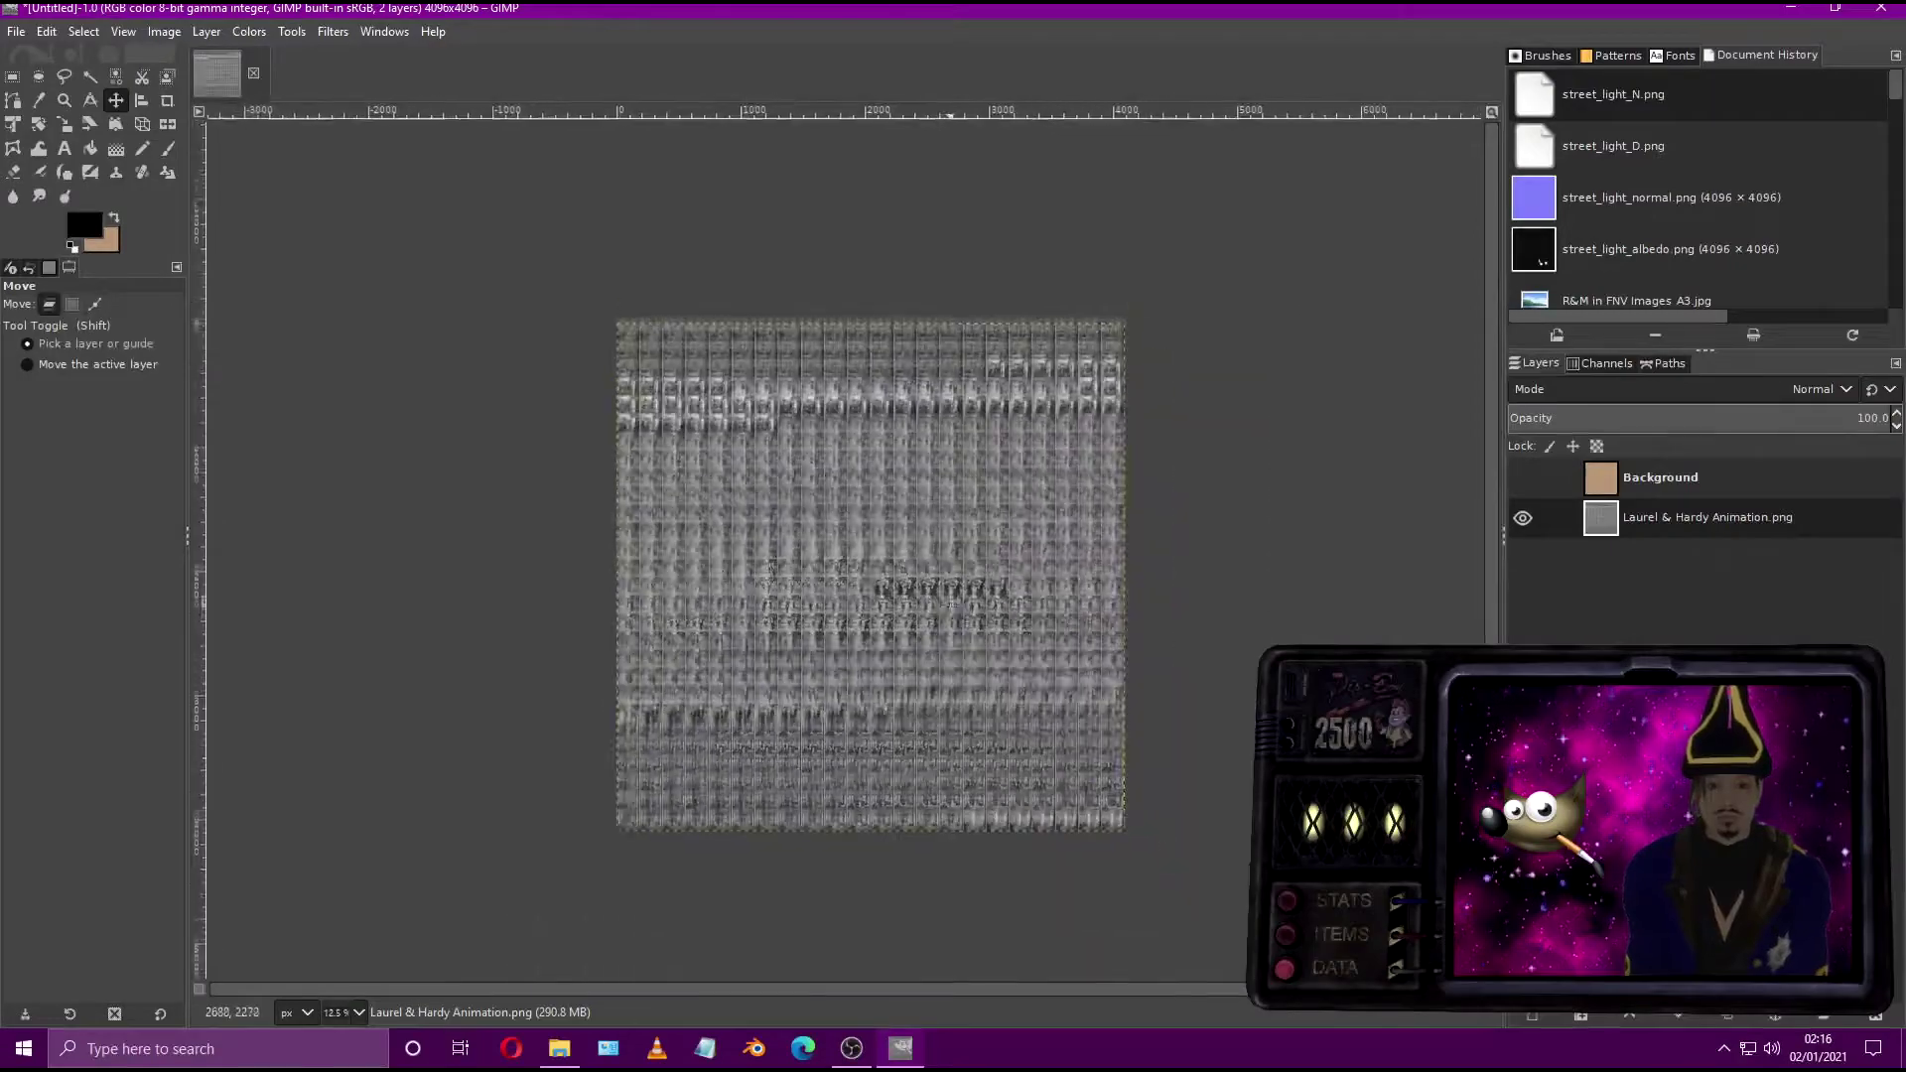
Step: Export the sheet as PNG and convert it to NewSoloLaurelAndHardyAnimation.dds as DirectDraw Surface
{"action": "left_click", "coordinate": [16, 31]}
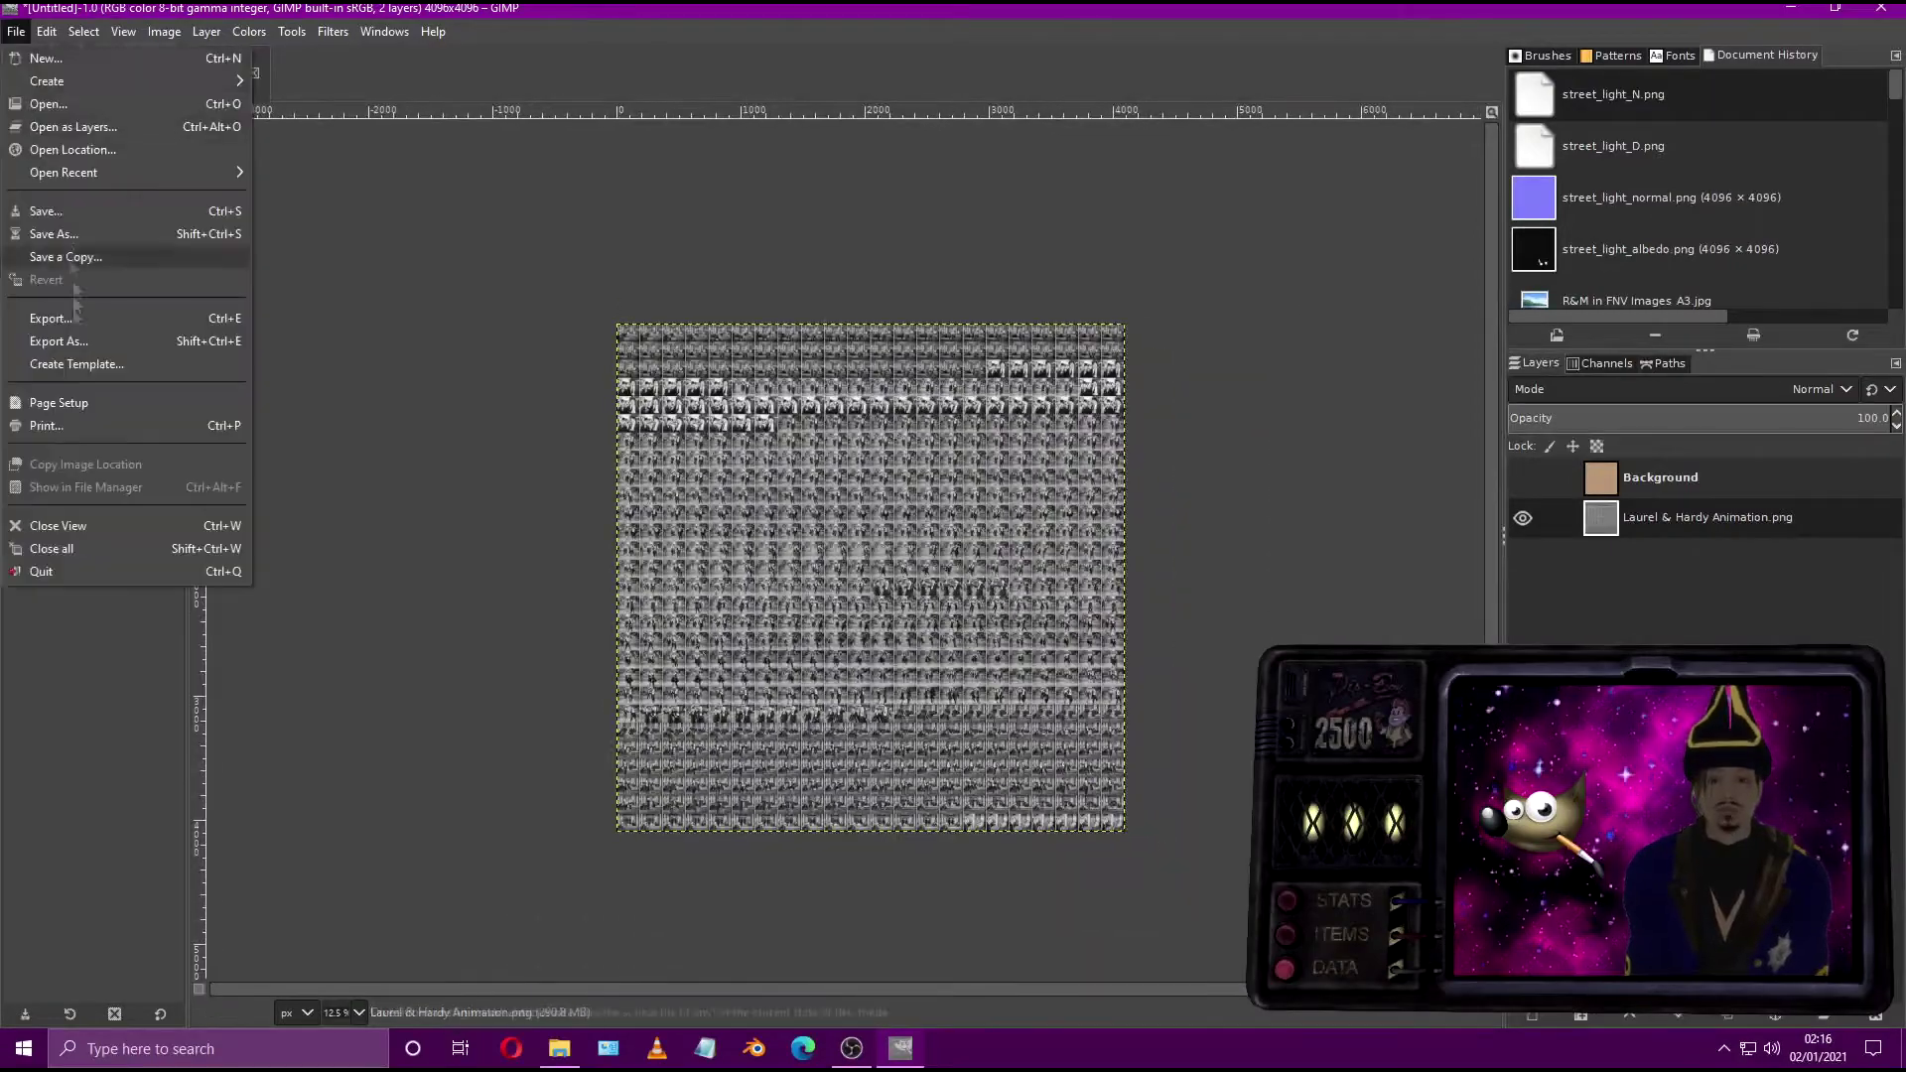
{"action": "left_click", "coordinate": [60, 334]}
{"action": "left_click", "coordinate": [982, 761]}
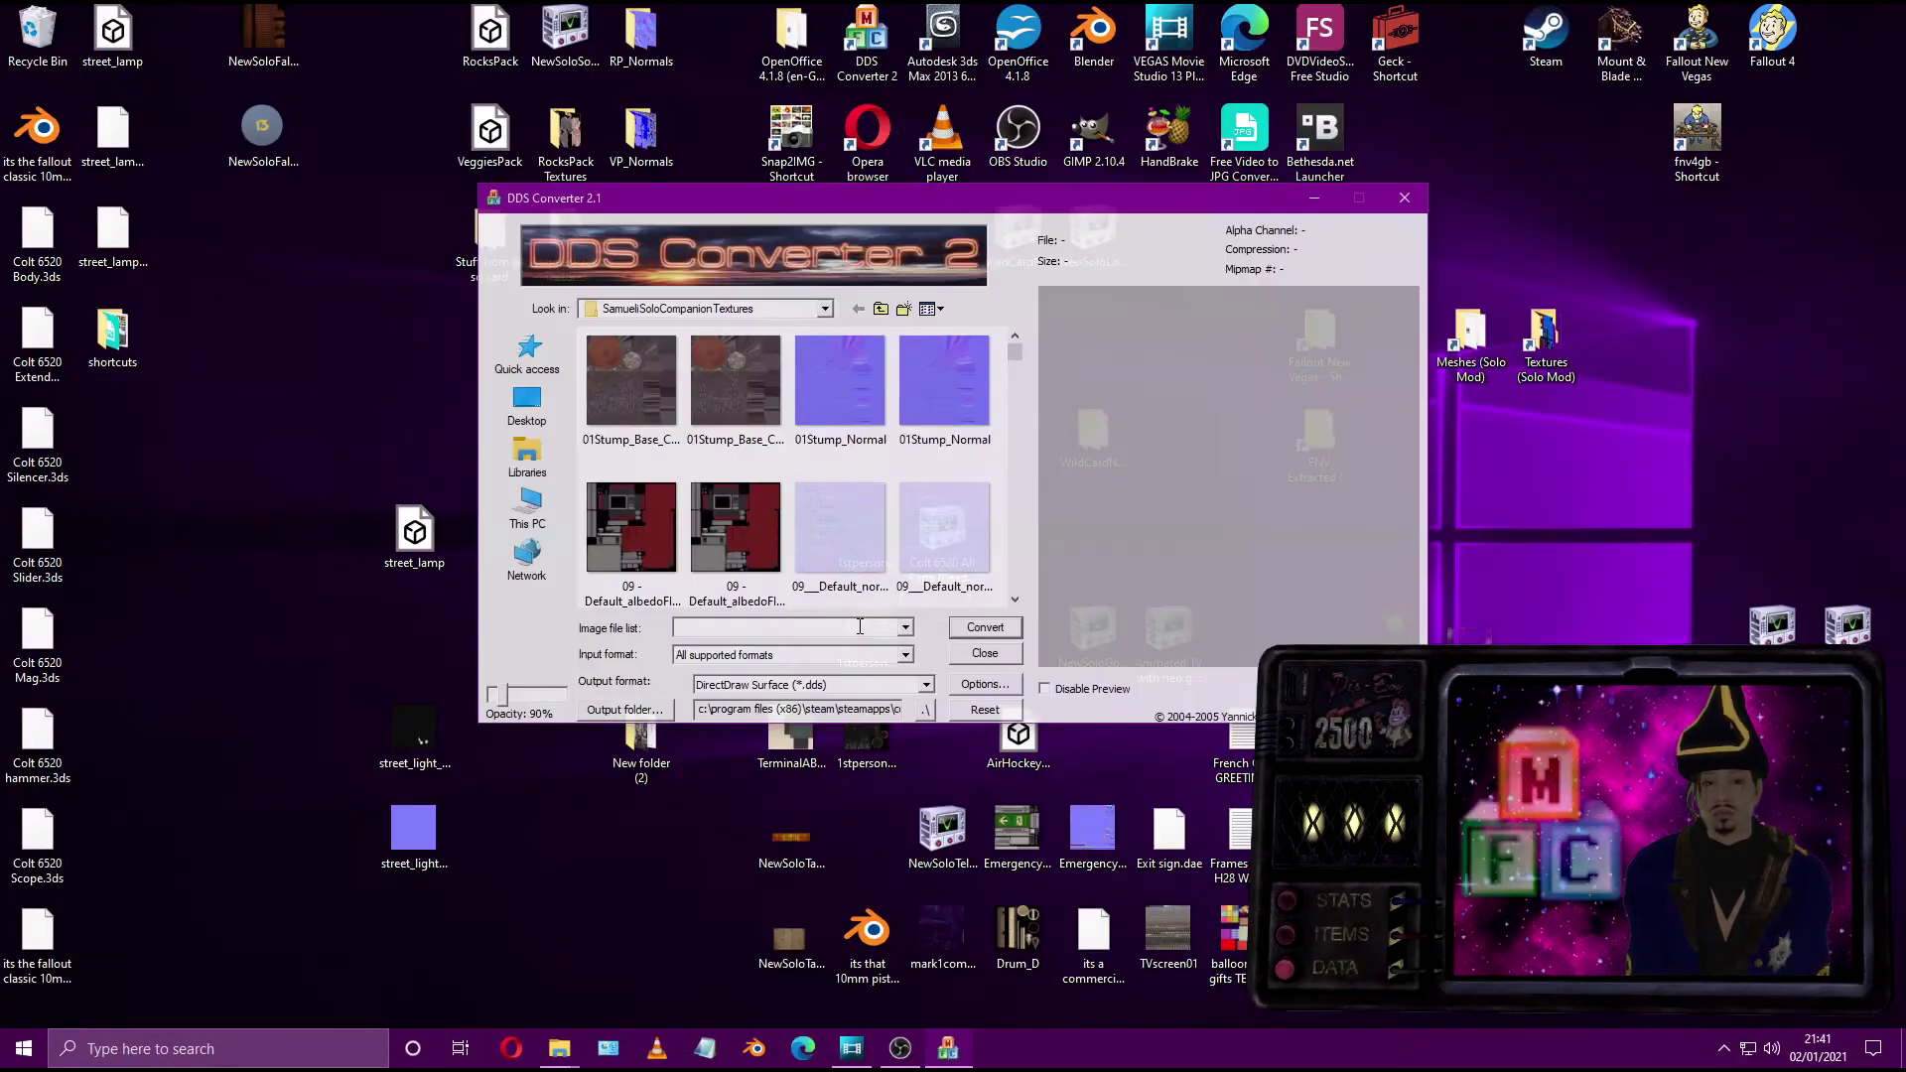
{"action": "left_click", "coordinate": [905, 628]}
{"action": "left_click", "coordinate": [850, 661]}
{"action": "left_click", "coordinate": [850, 685]}
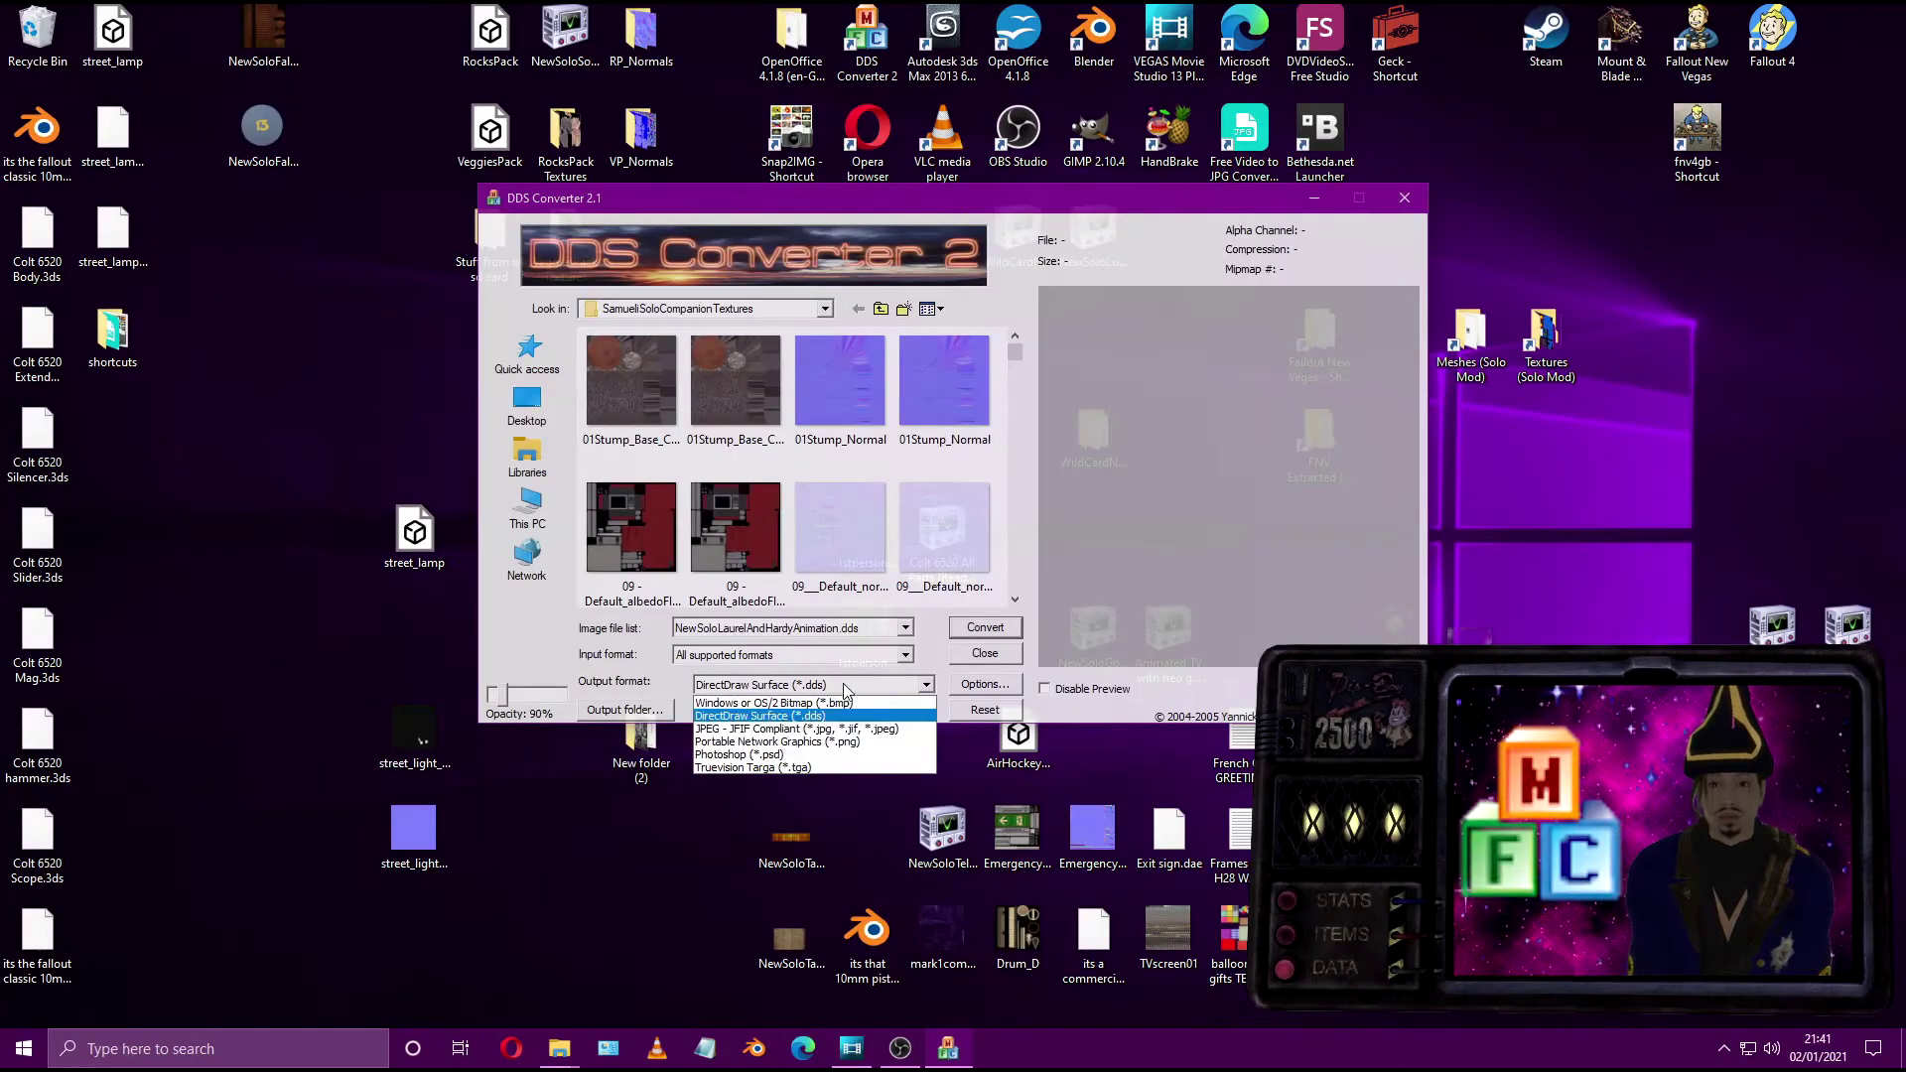
{"action": "left_click", "coordinate": [843, 703]}
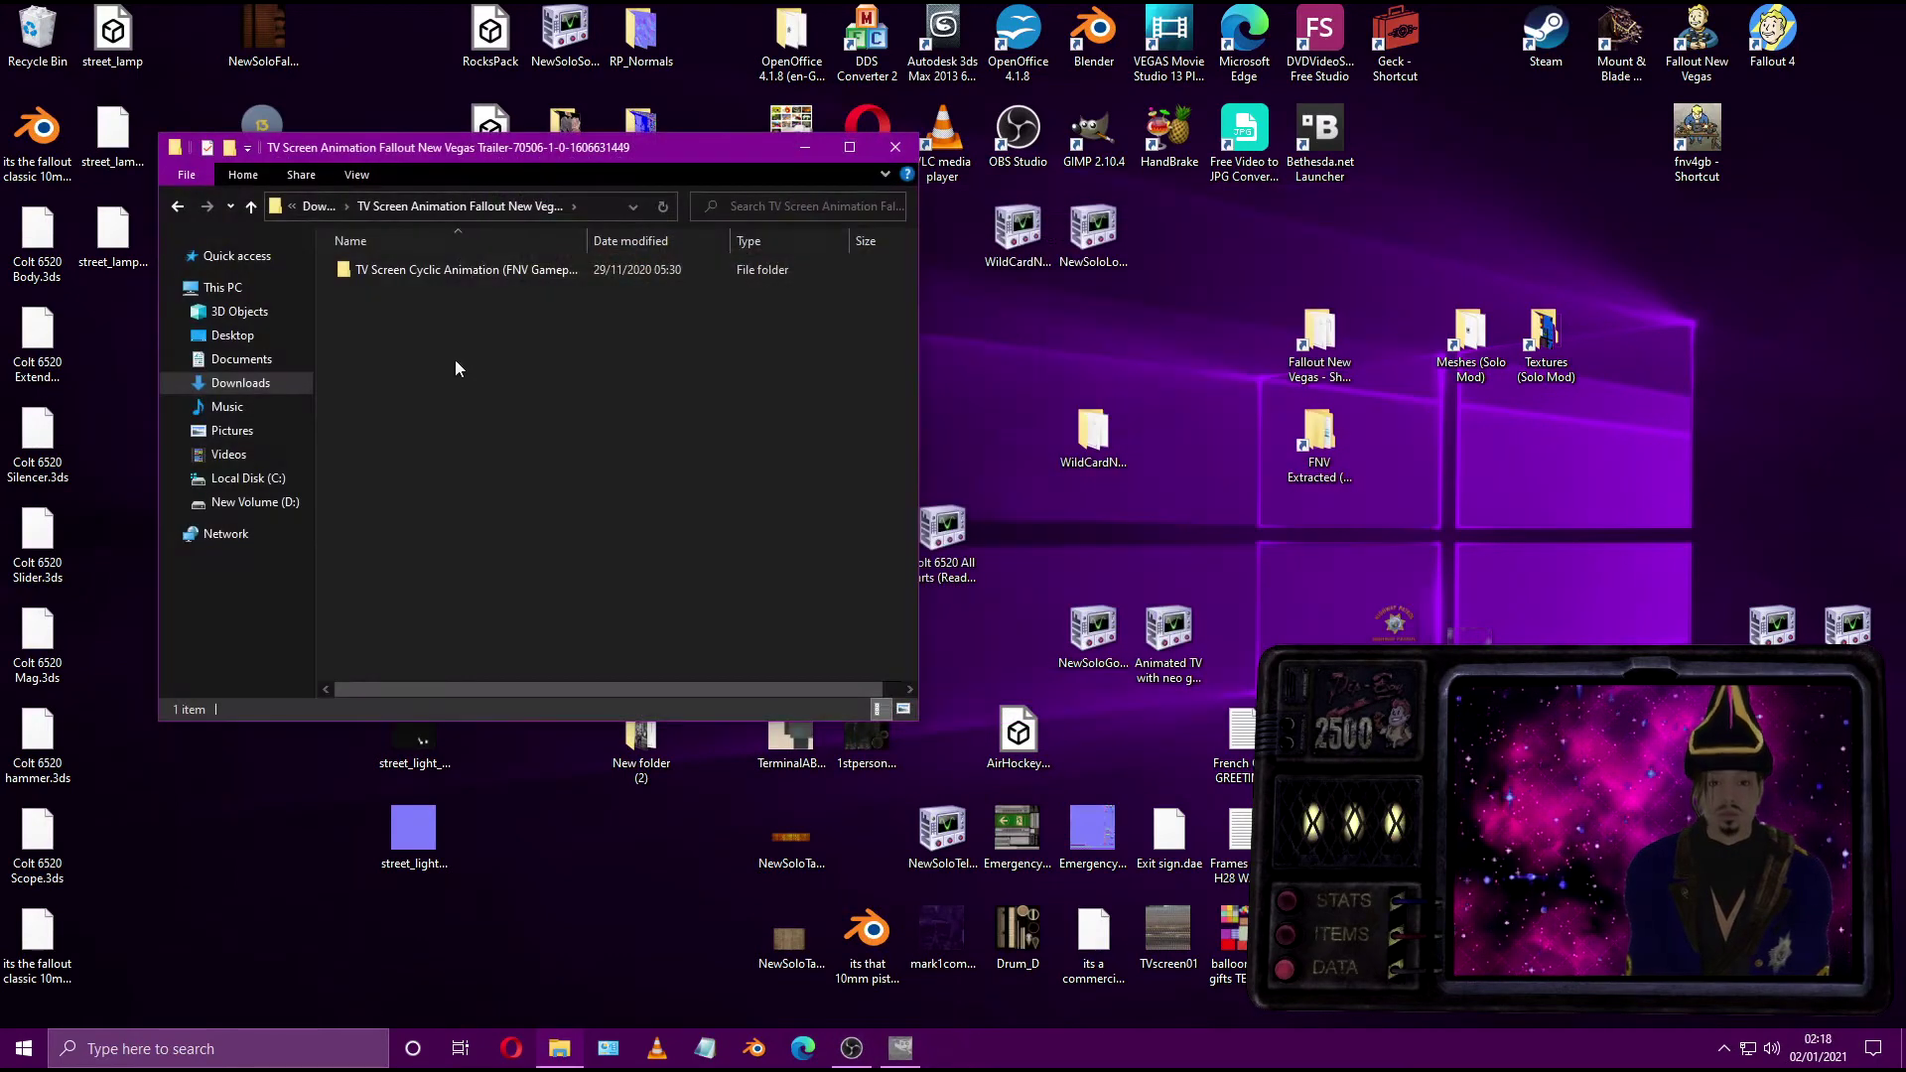
Step: Browse to Data\Meshes\AnimatedFNVtrailerMESH and select the Animated TV with New Vegas Trailer model
{"action": "double_click", "coordinate": [474, 274]}
{"action": "double_click", "coordinate": [474, 274]}
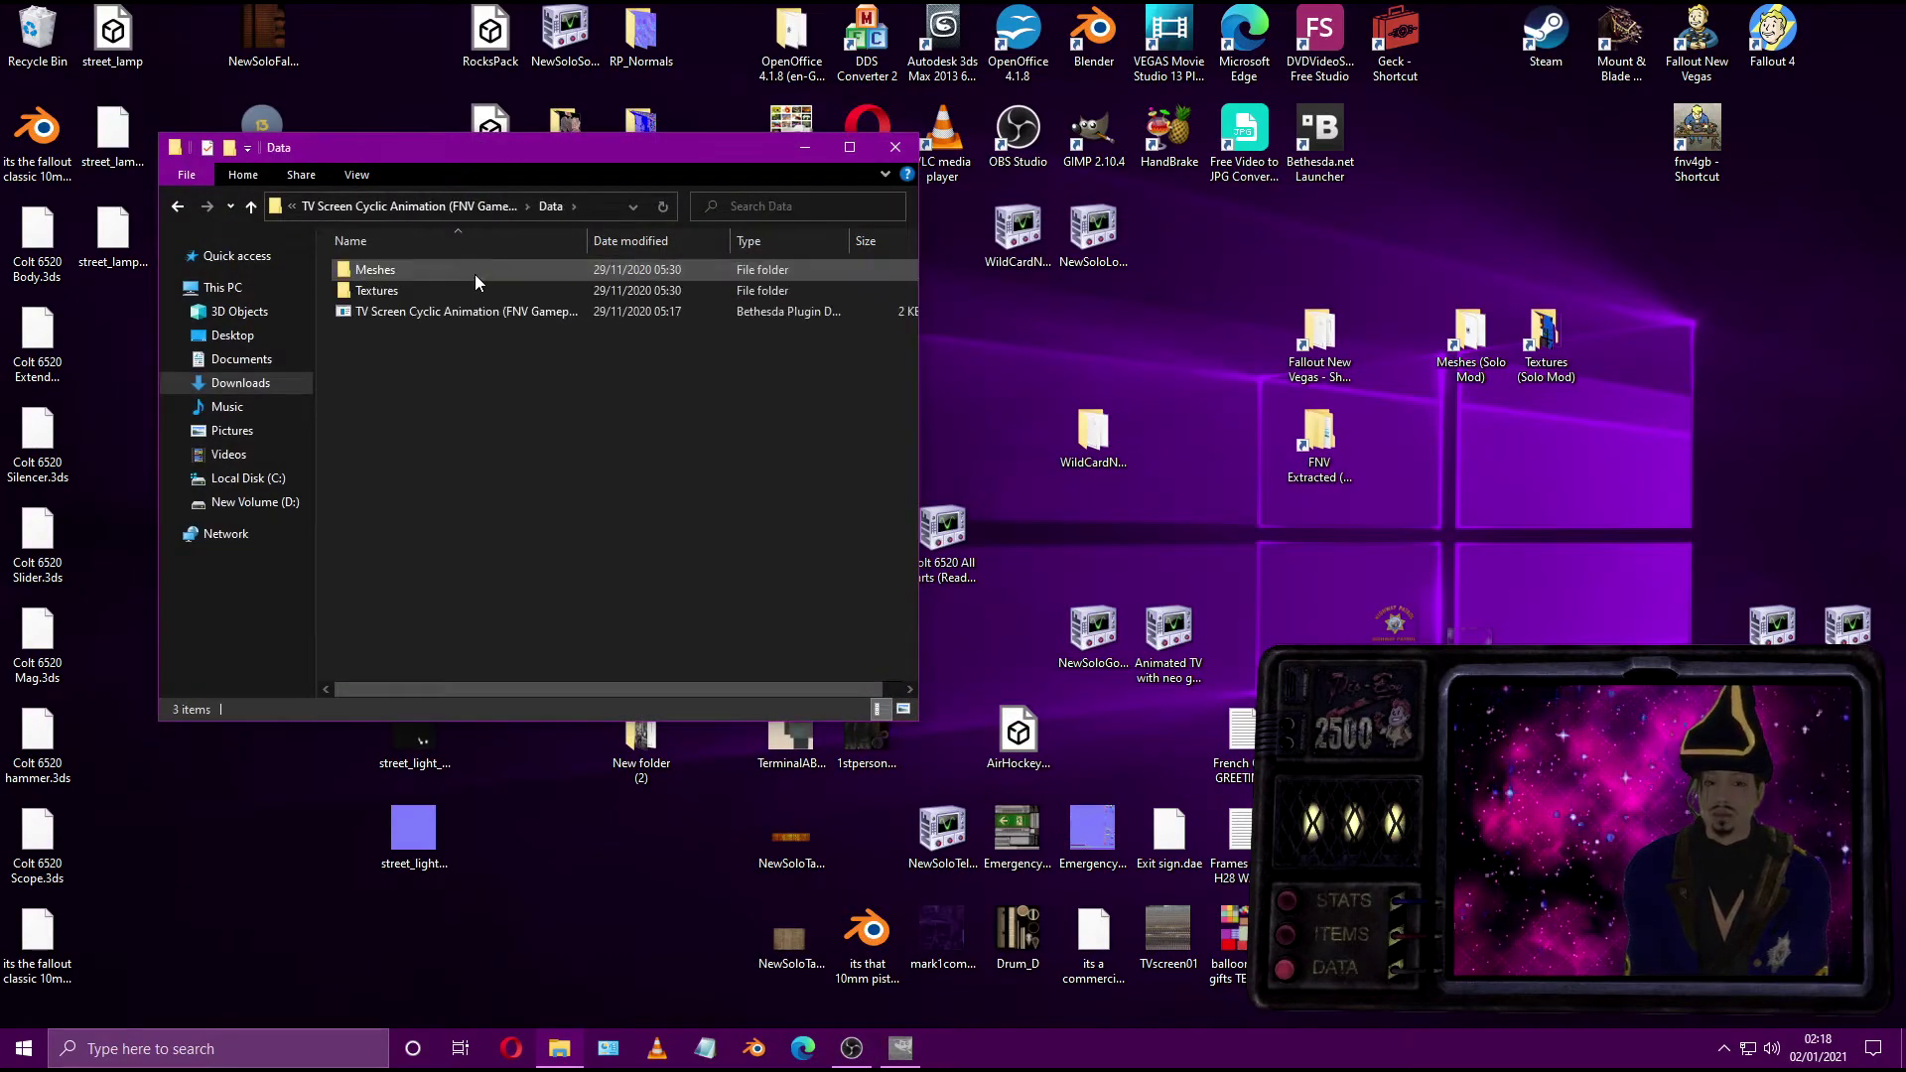
{"action": "double_click", "coordinate": [474, 274]}
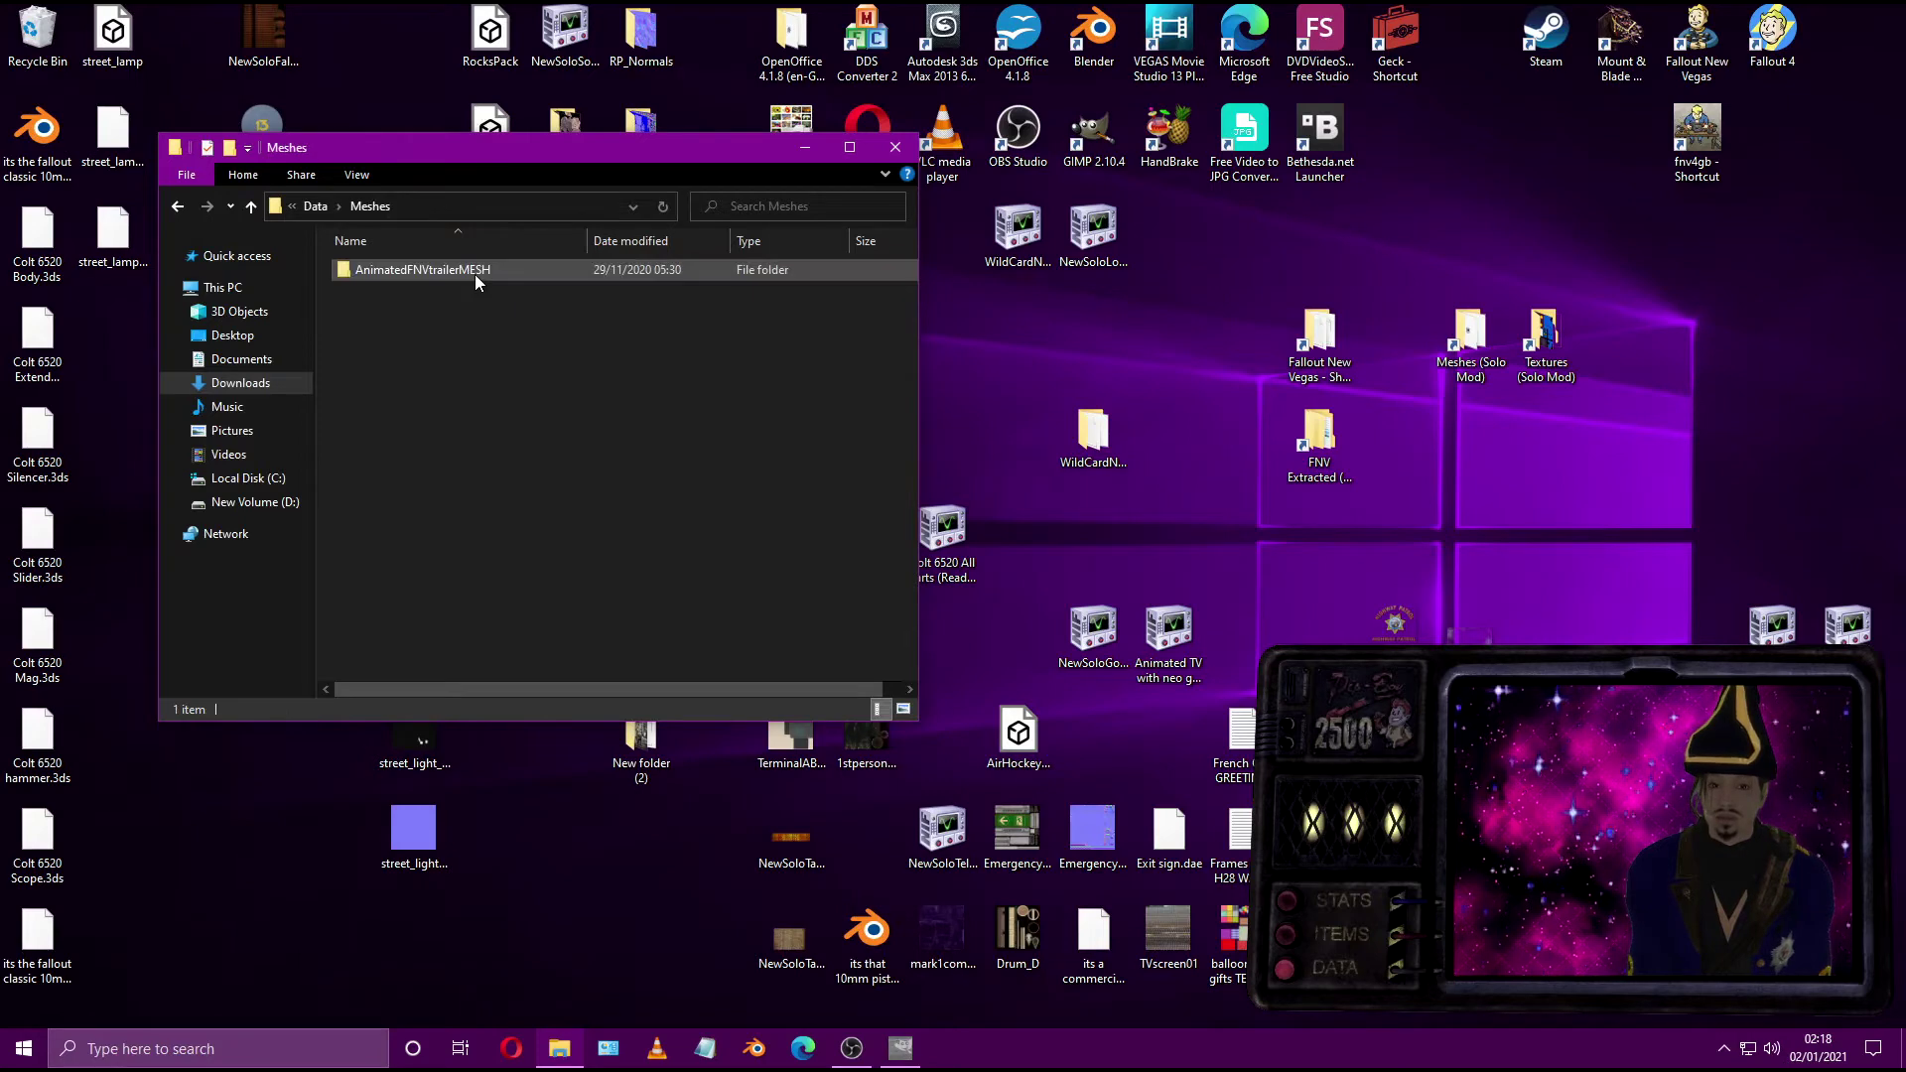
{"action": "double_click", "coordinate": [475, 274]}
{"action": "left_click", "coordinate": [475, 274]}
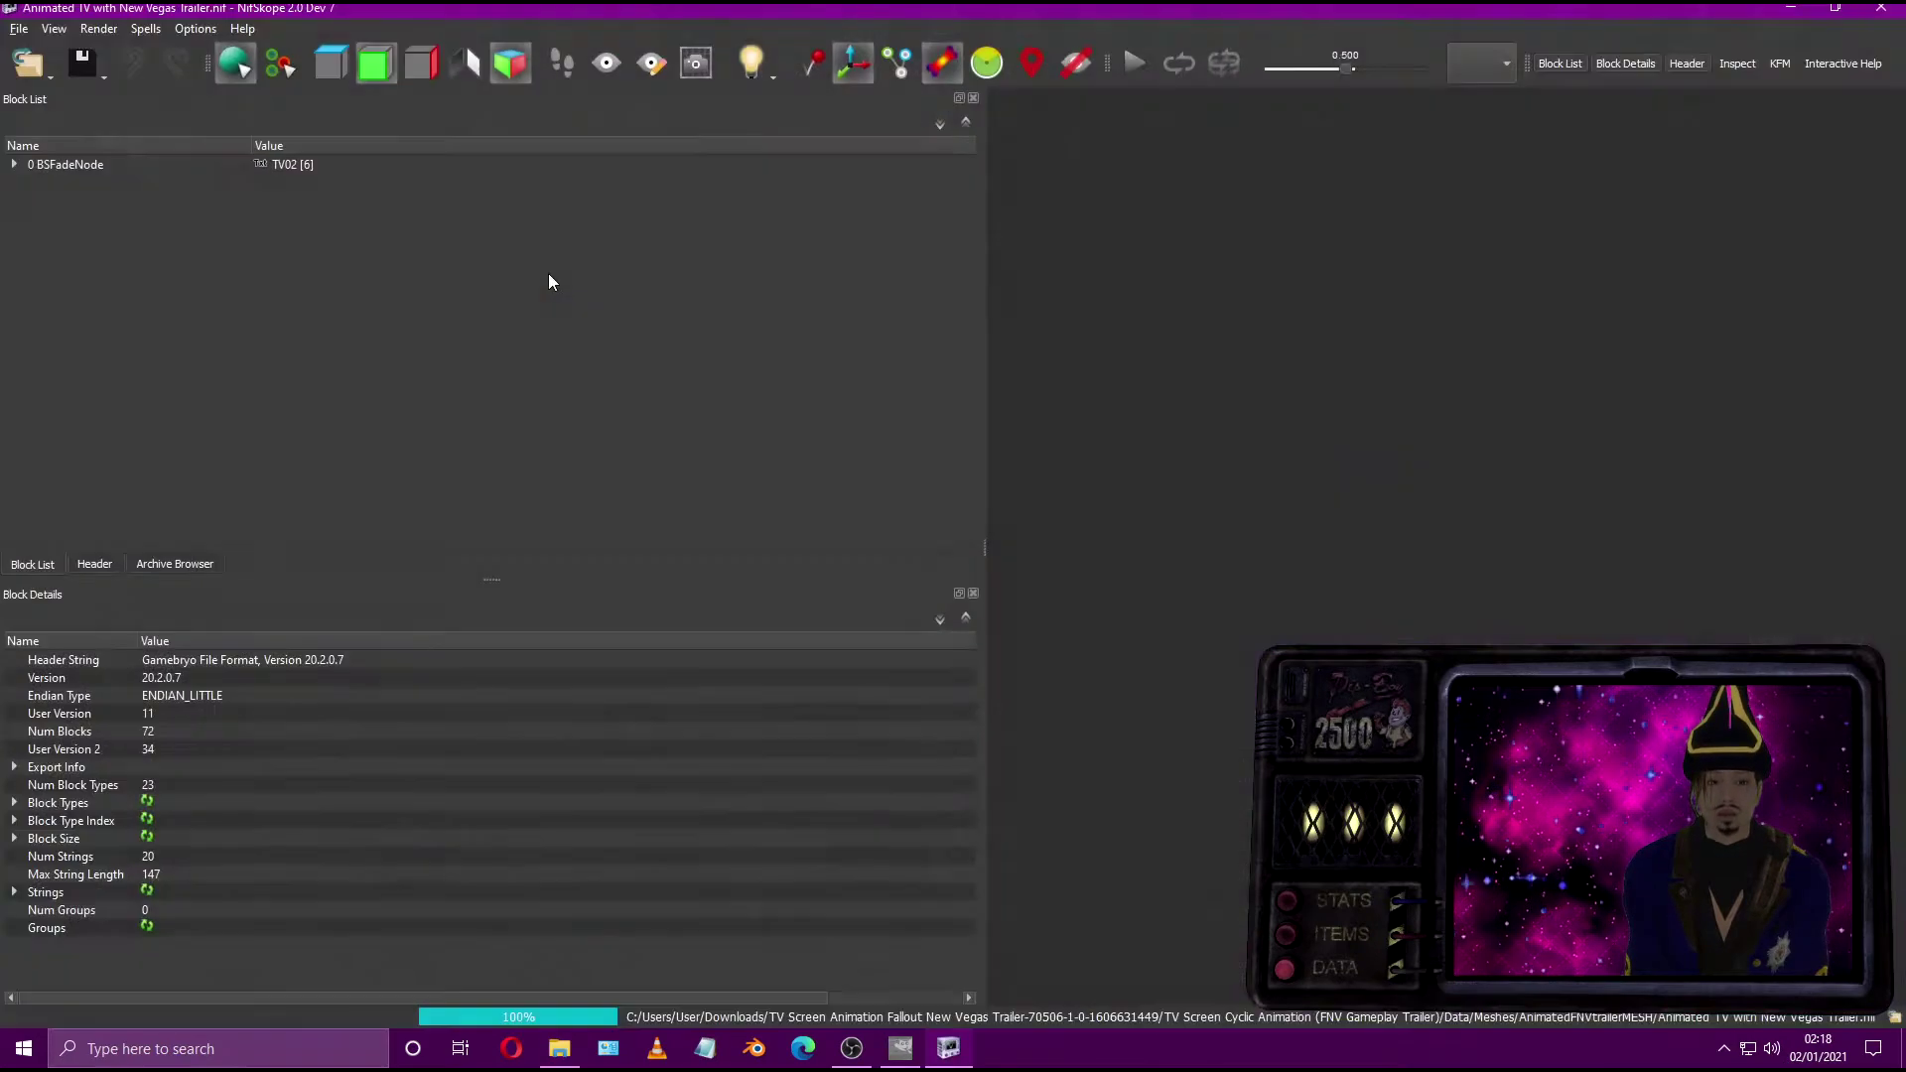
Step: Select the TV02Screen01 piece and show its BSShaderNoLightingProperty in the block list
{"action": "left_click_drag", "start_coordinate": [1585, 467], "coordinate": [1345, 523]}
{"action": "left_click", "coordinate": [1345, 524]}
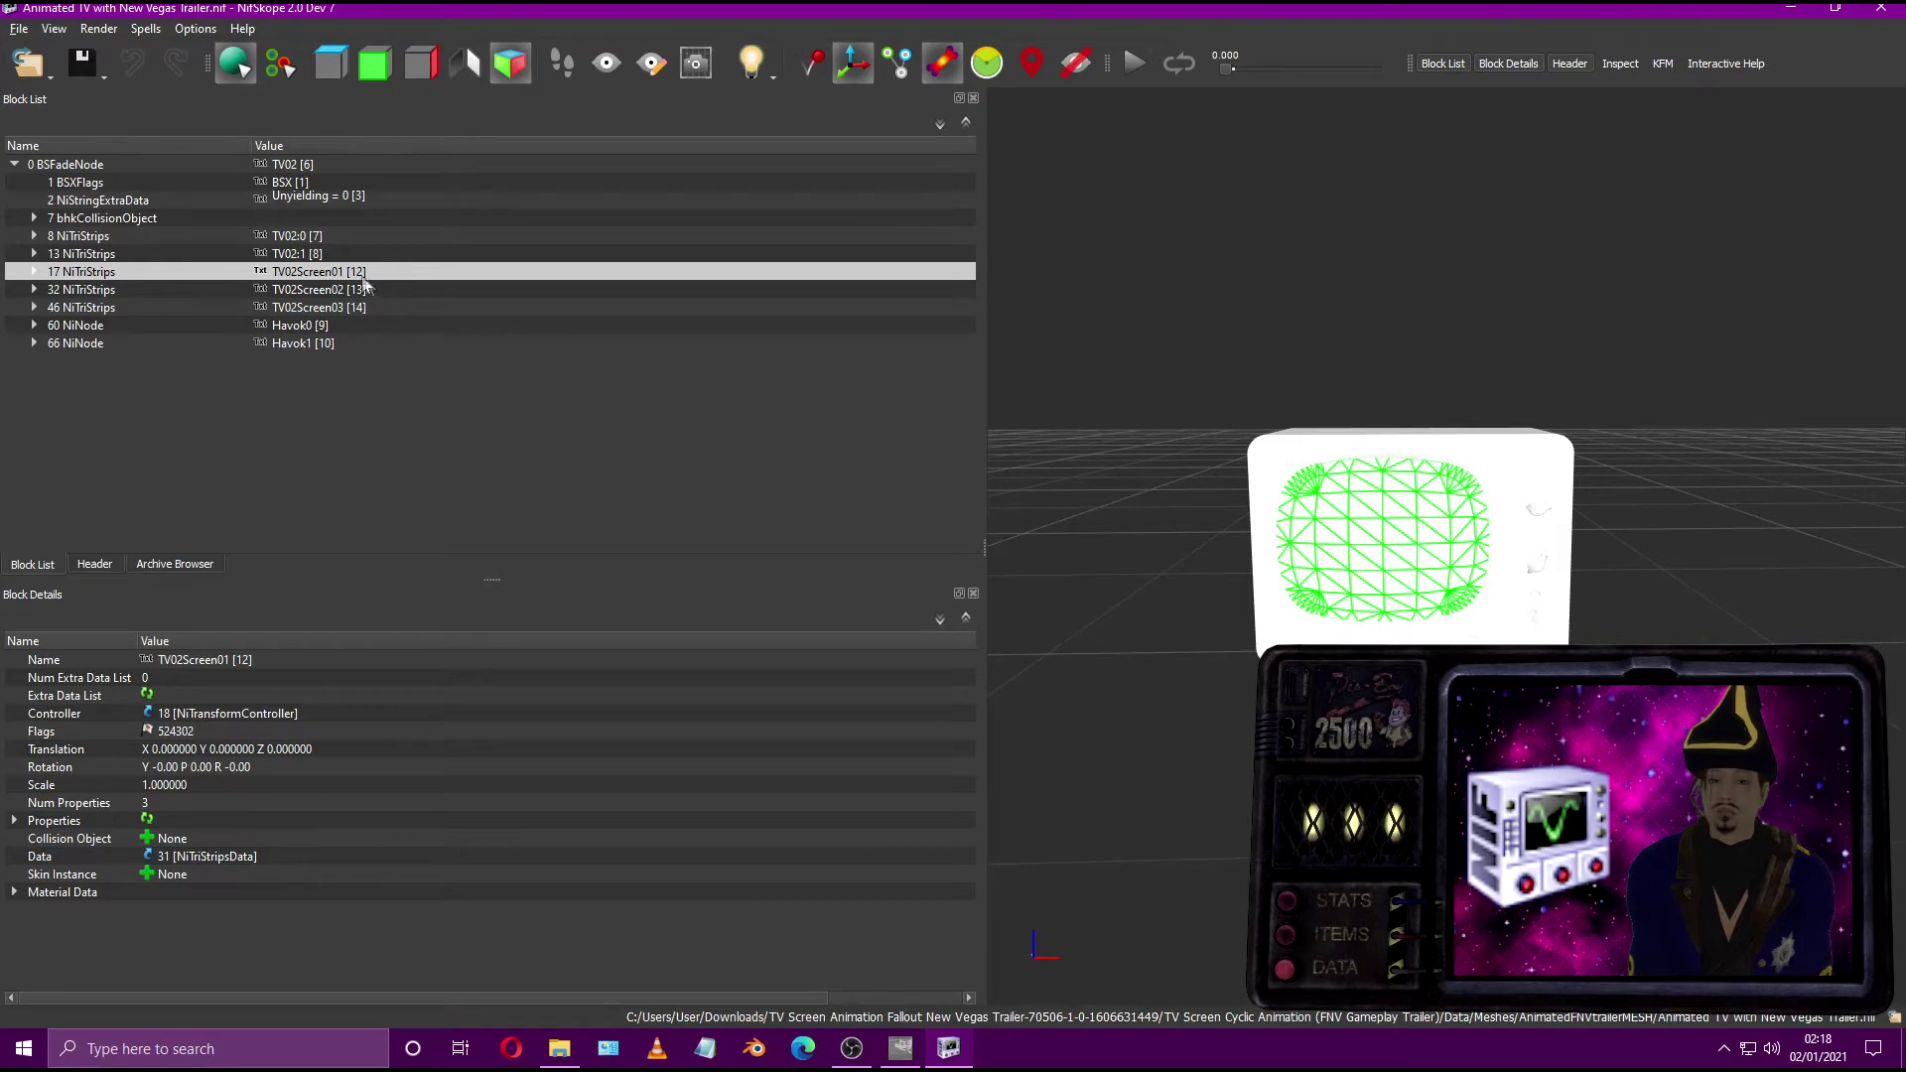
{"action": "double_click", "coordinate": [153, 276]}
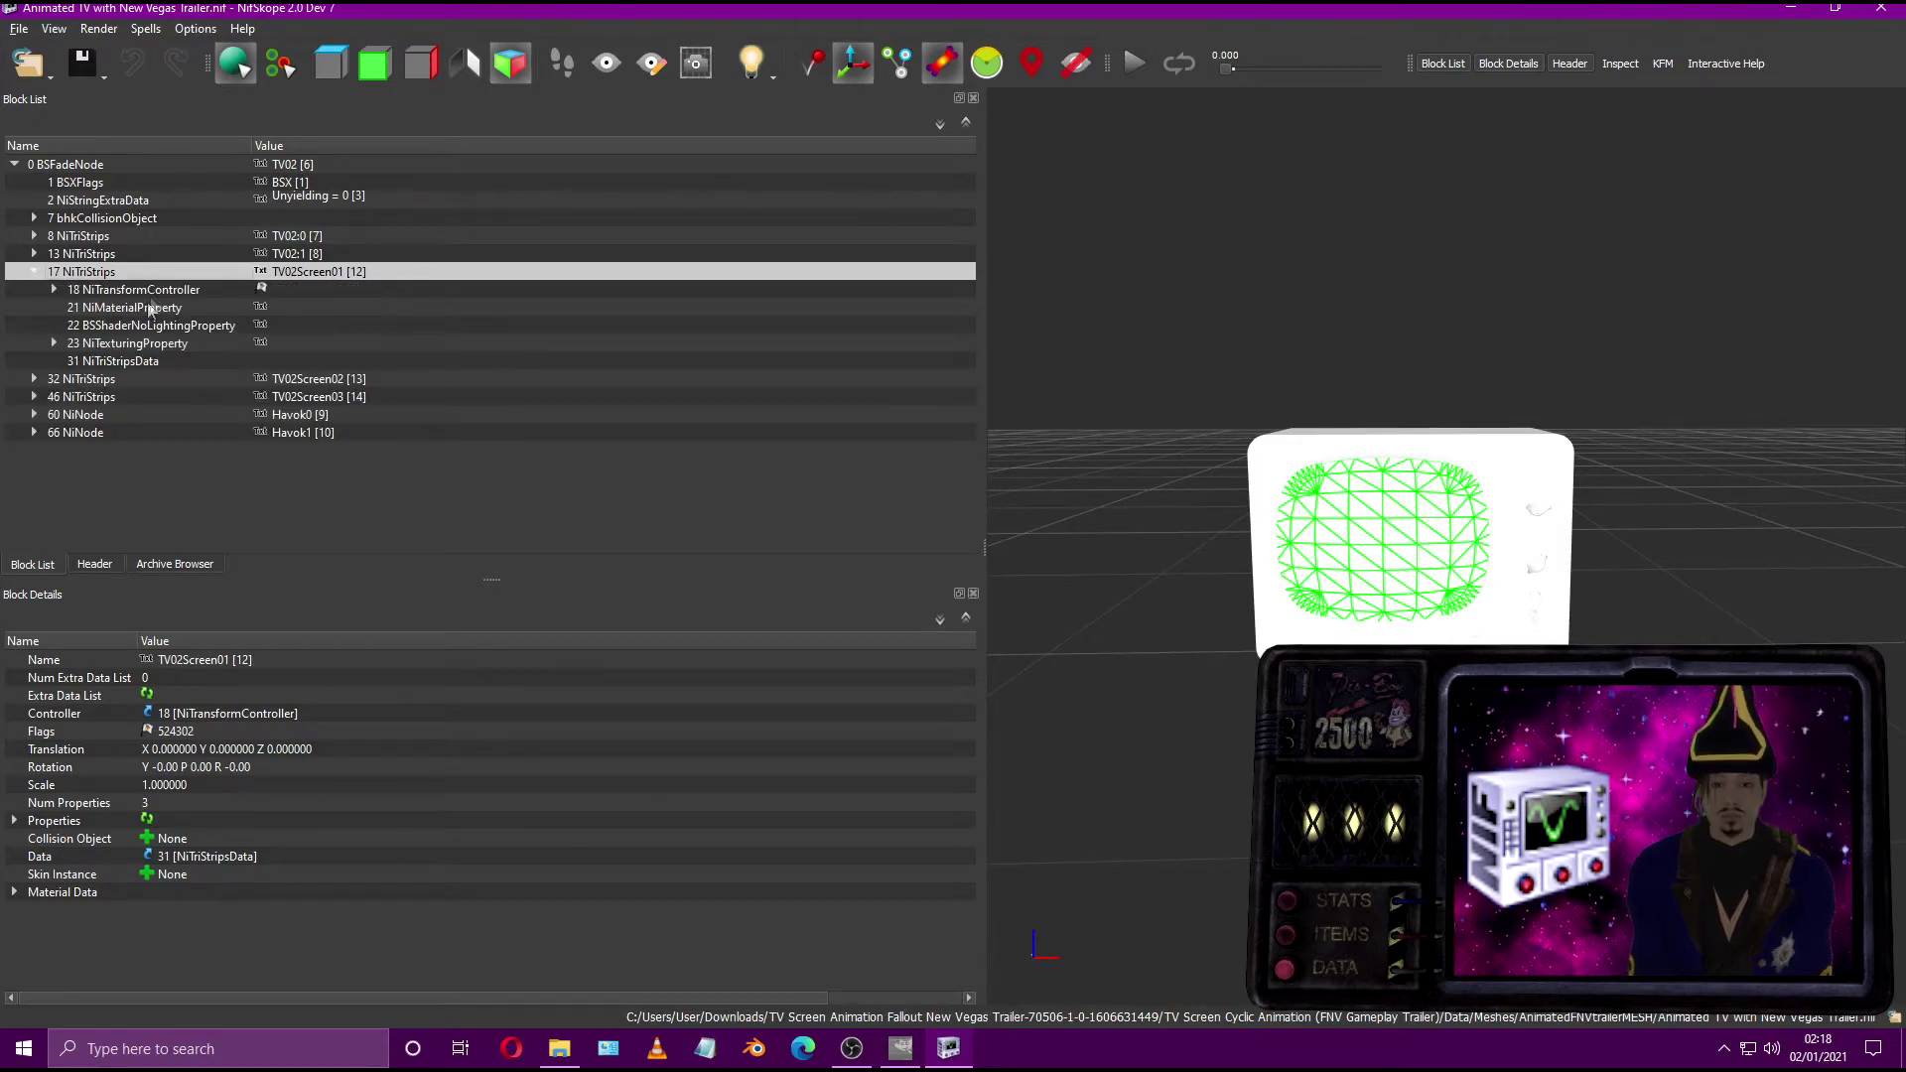
{"action": "left_click", "coordinate": [145, 308]}
Step: Set TV02Screen01's shader File Name to wcnthelaurelandhardyanimation.dds
{"action": "left_click", "coordinate": [146, 325]}
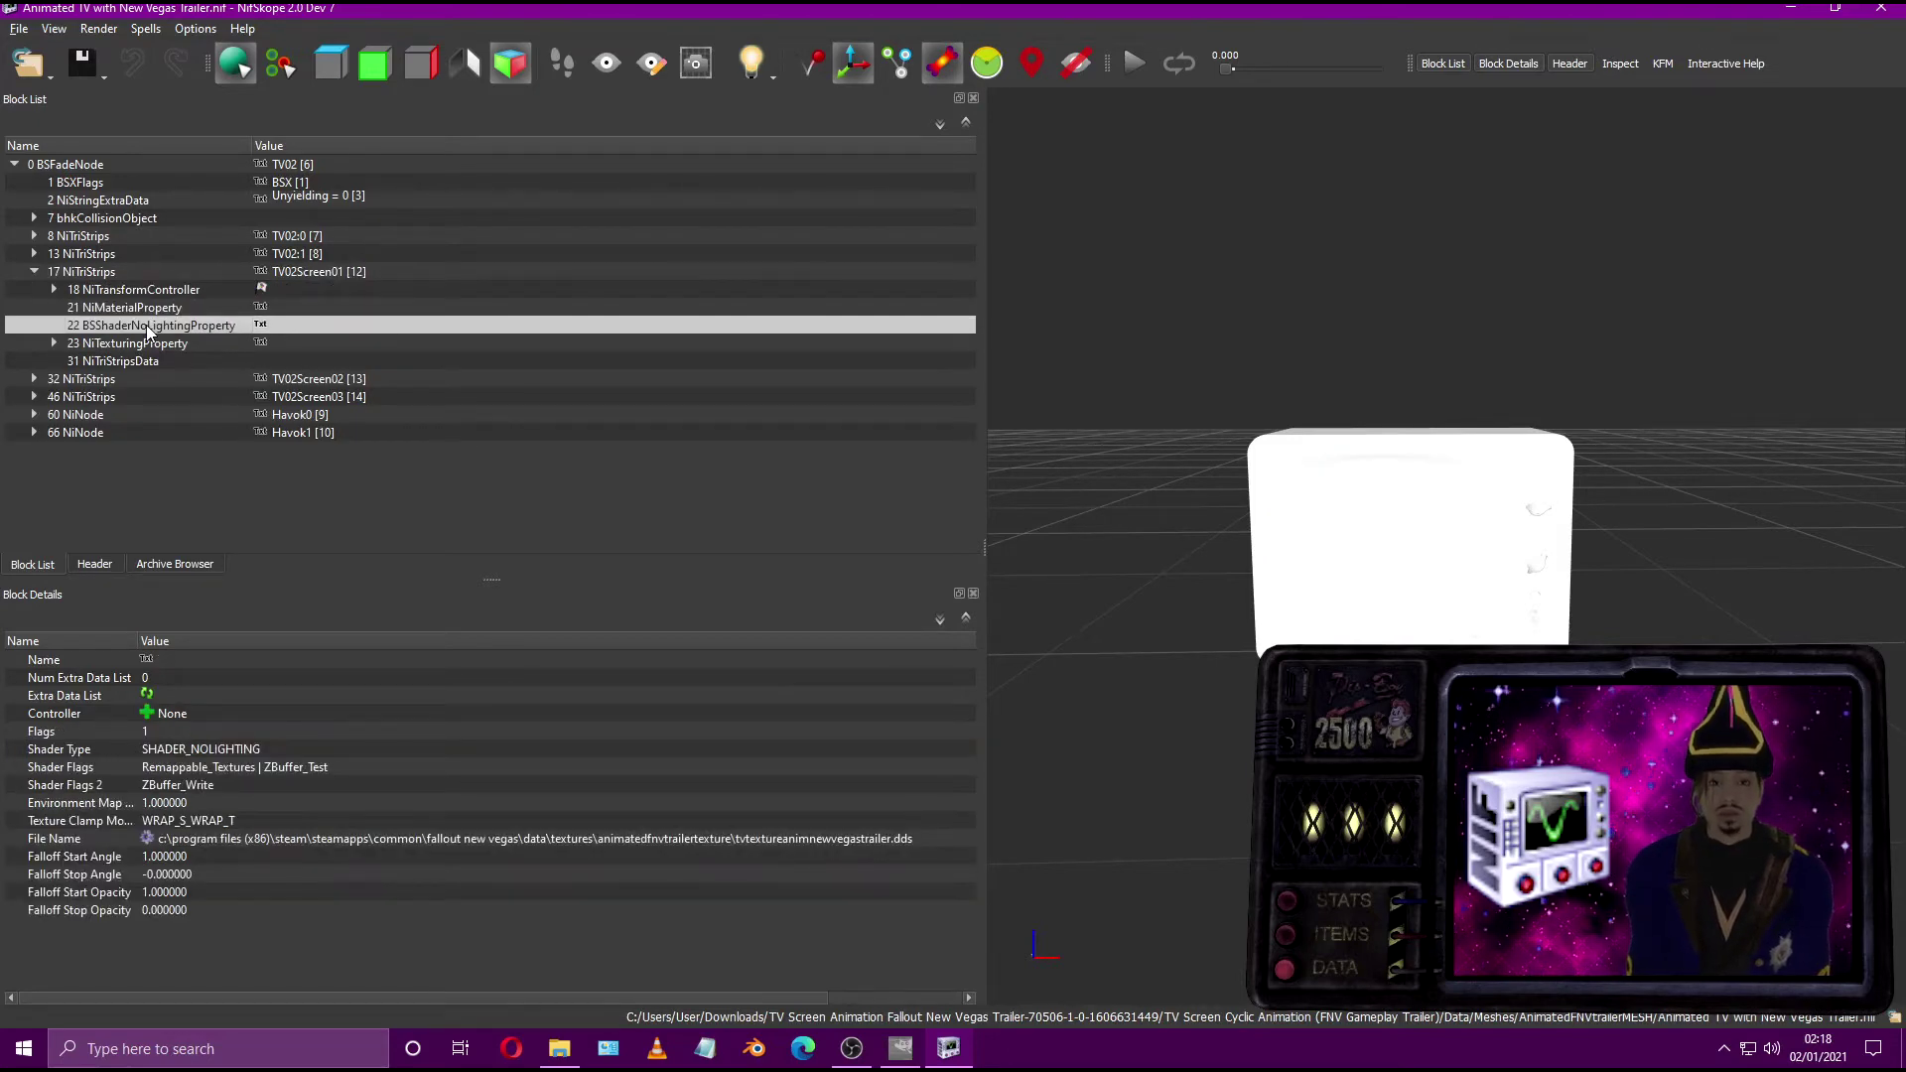
{"action": "left_click", "coordinate": [146, 838]}
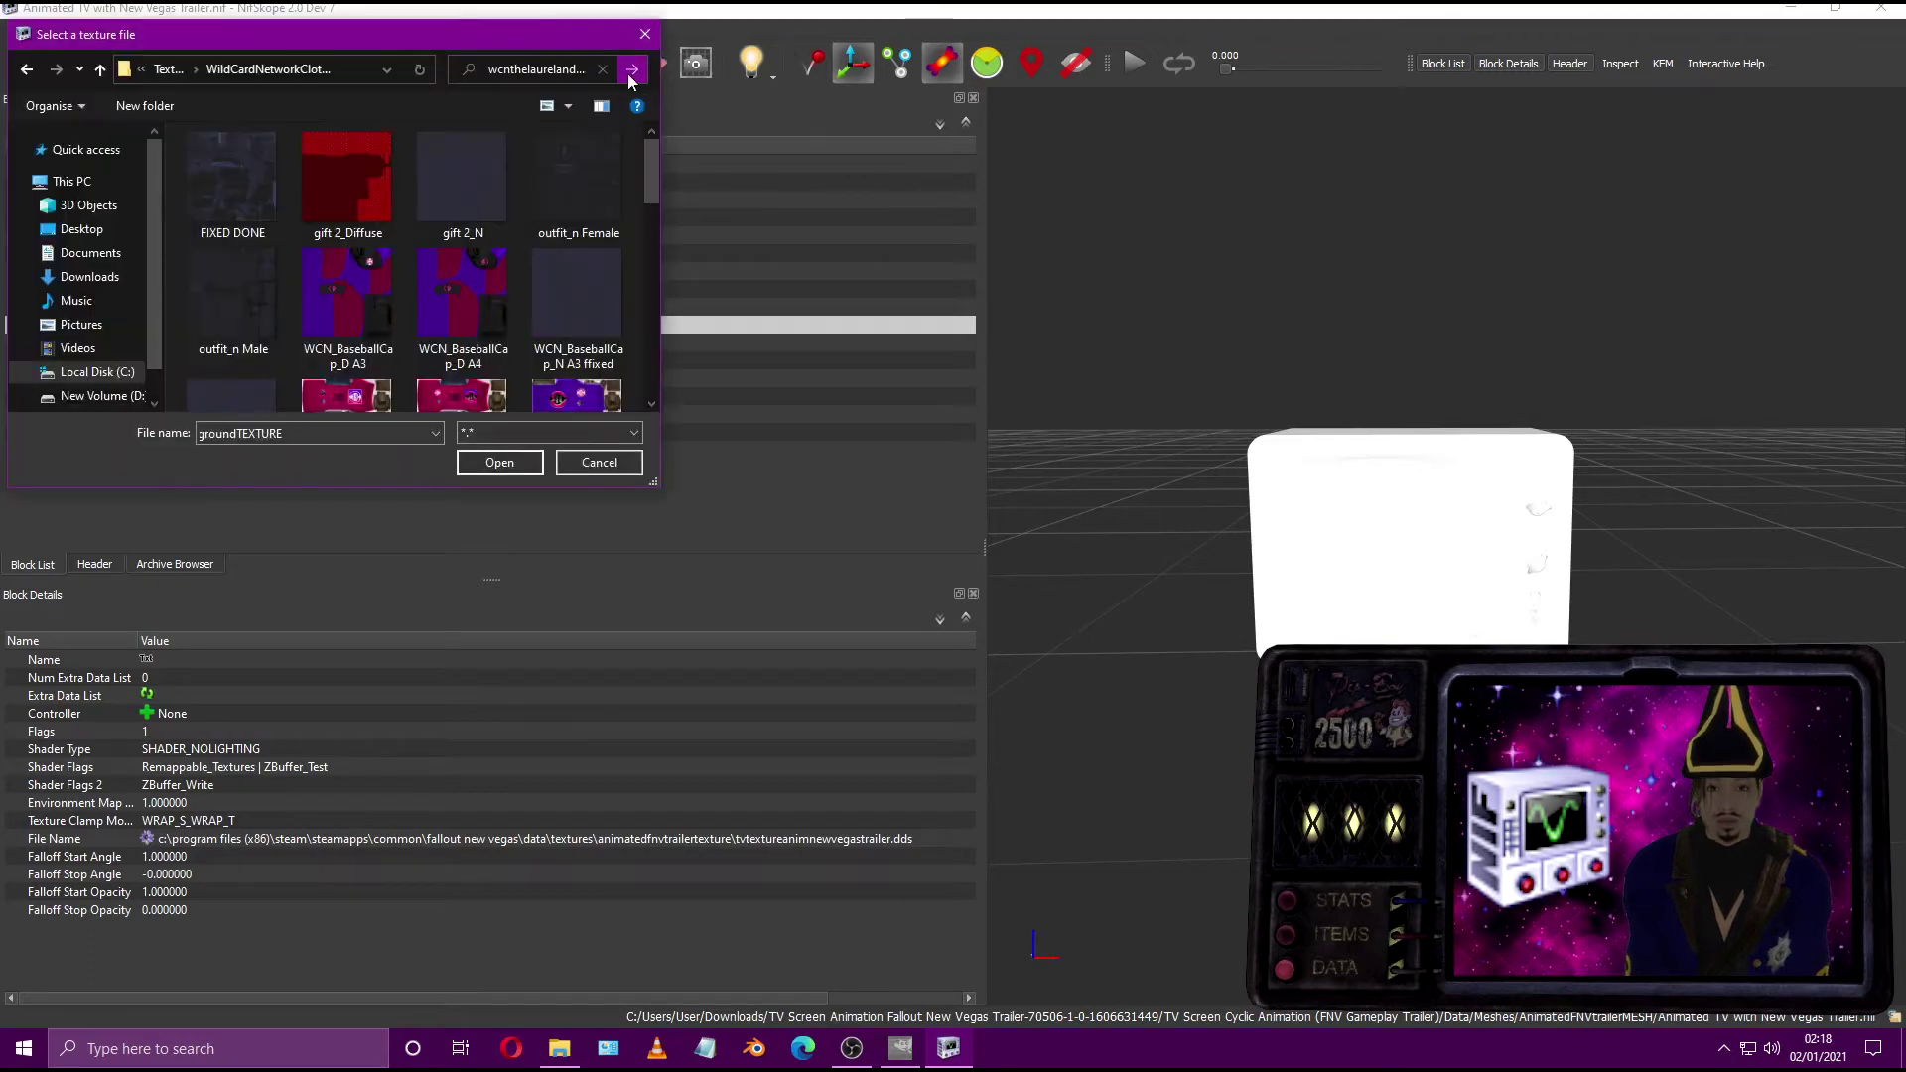
{"action": "double_click", "coordinate": [222, 191]}
Step: Point TV02Screen01's NiSourceTexture at the same Laurel & Hardy animation DDS
{"action": "double_click", "coordinate": [135, 343]}
{"action": "left_click", "coordinate": [298, 378]}
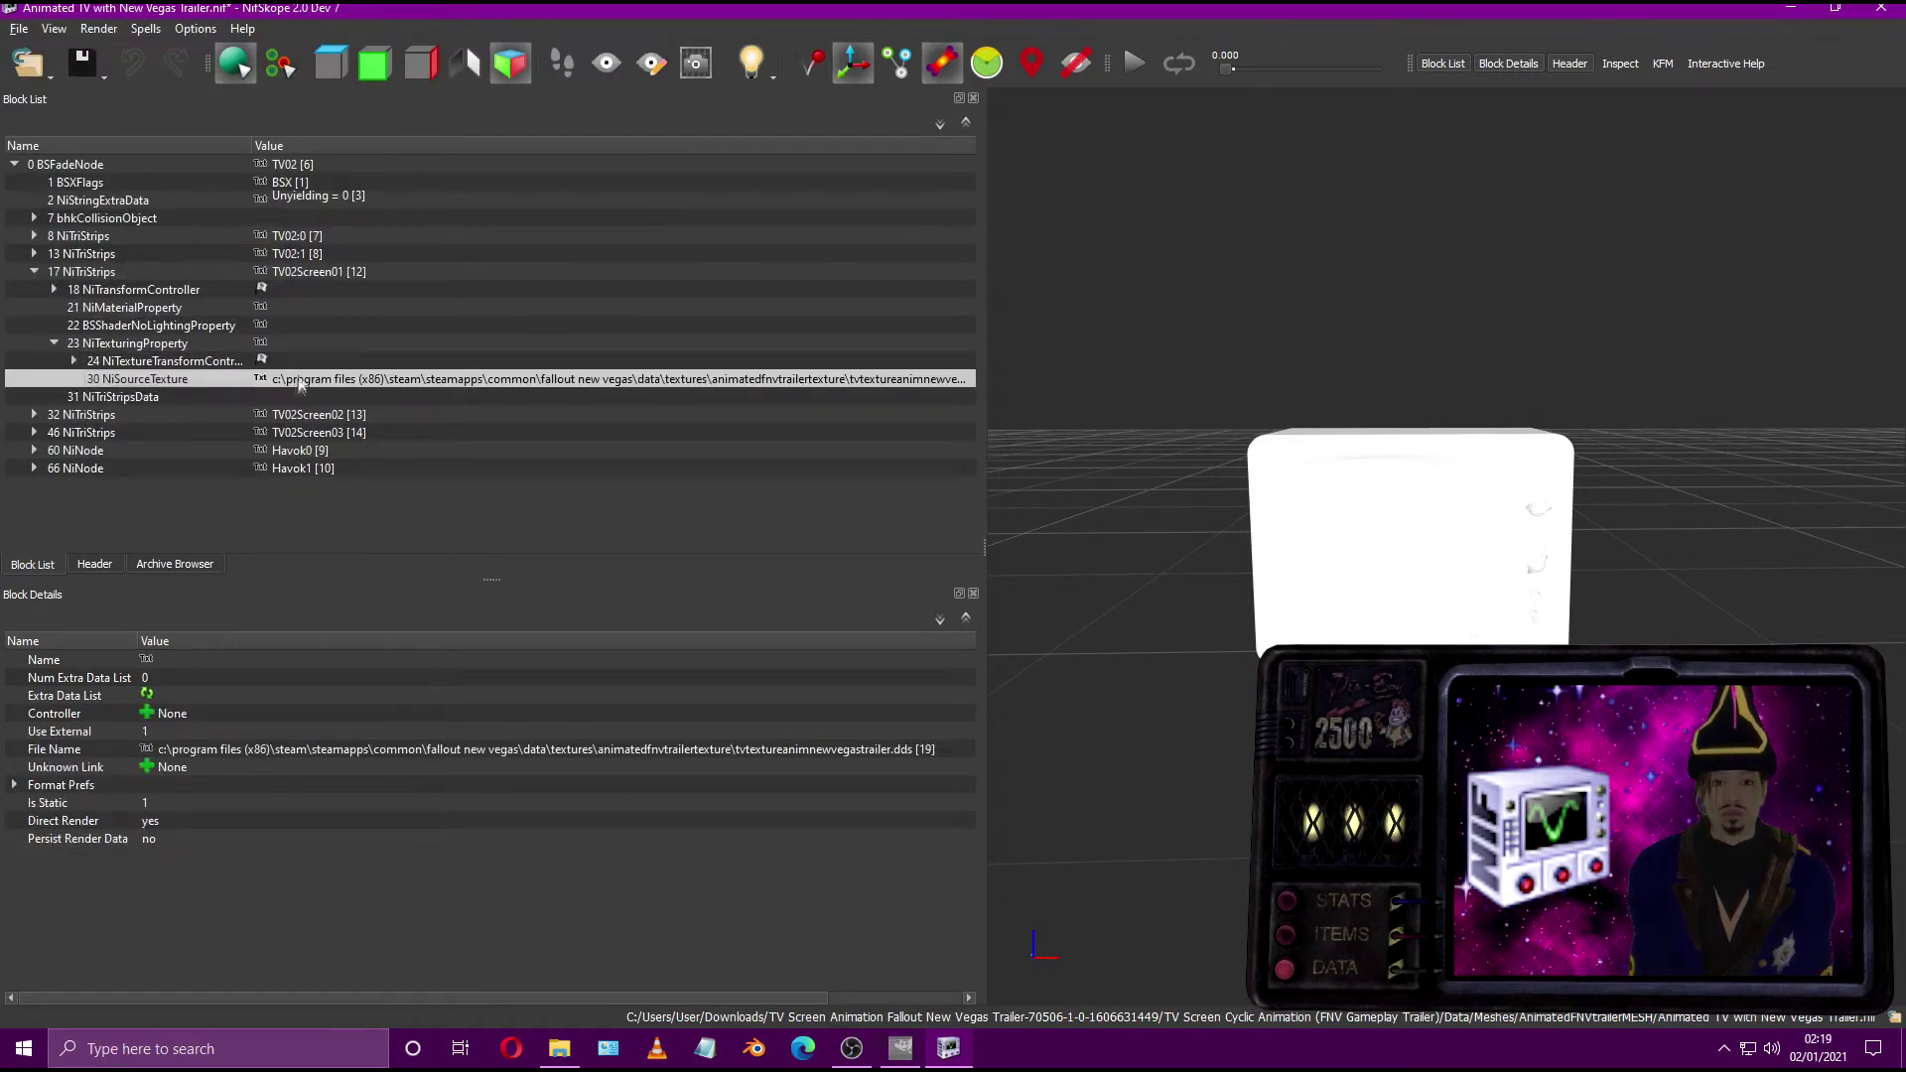
{"action": "right_click", "coordinate": [298, 378]}
{"action": "left_click", "coordinate": [328, 443]}
{"action": "left_click", "coordinate": [556, 69]}
{"action": "left_click", "coordinate": [556, 93]}
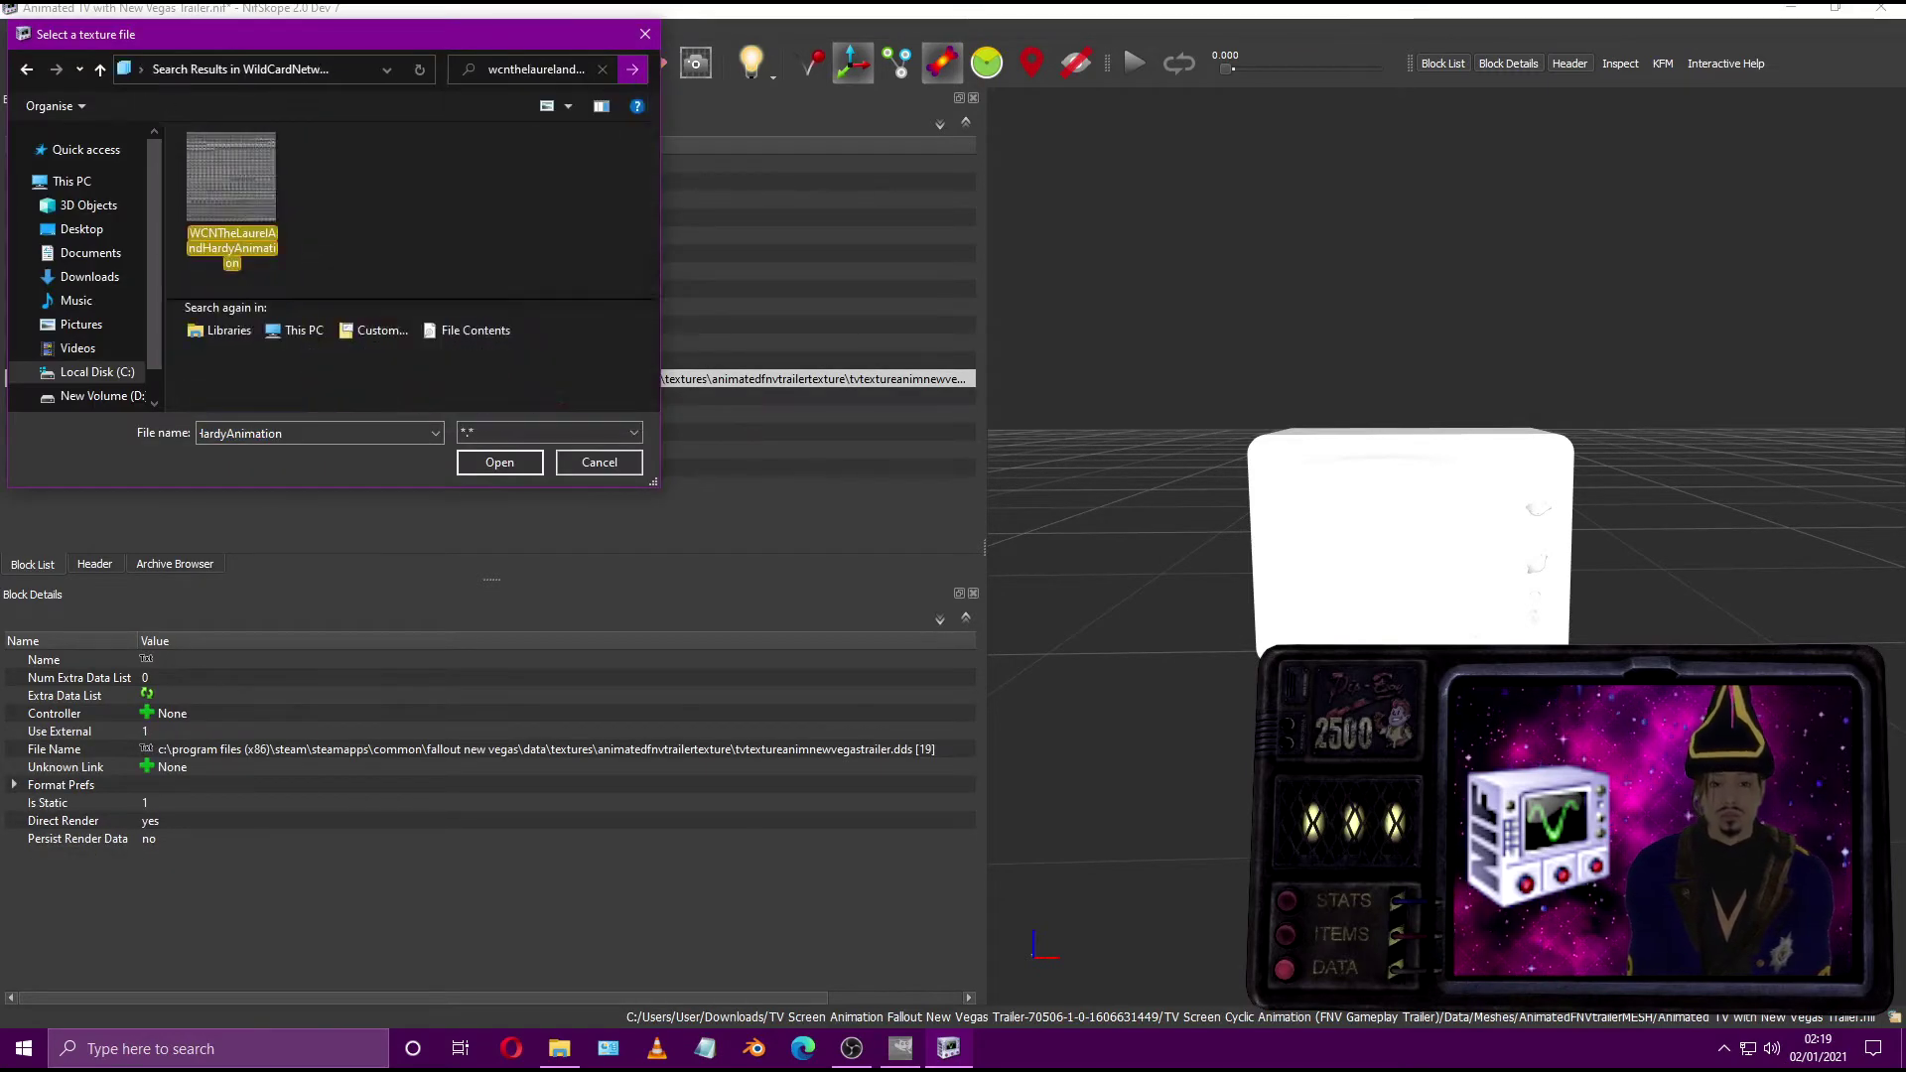
{"action": "double_click", "coordinate": [263, 183]}
{"action": "double_click", "coordinate": [89, 415]}
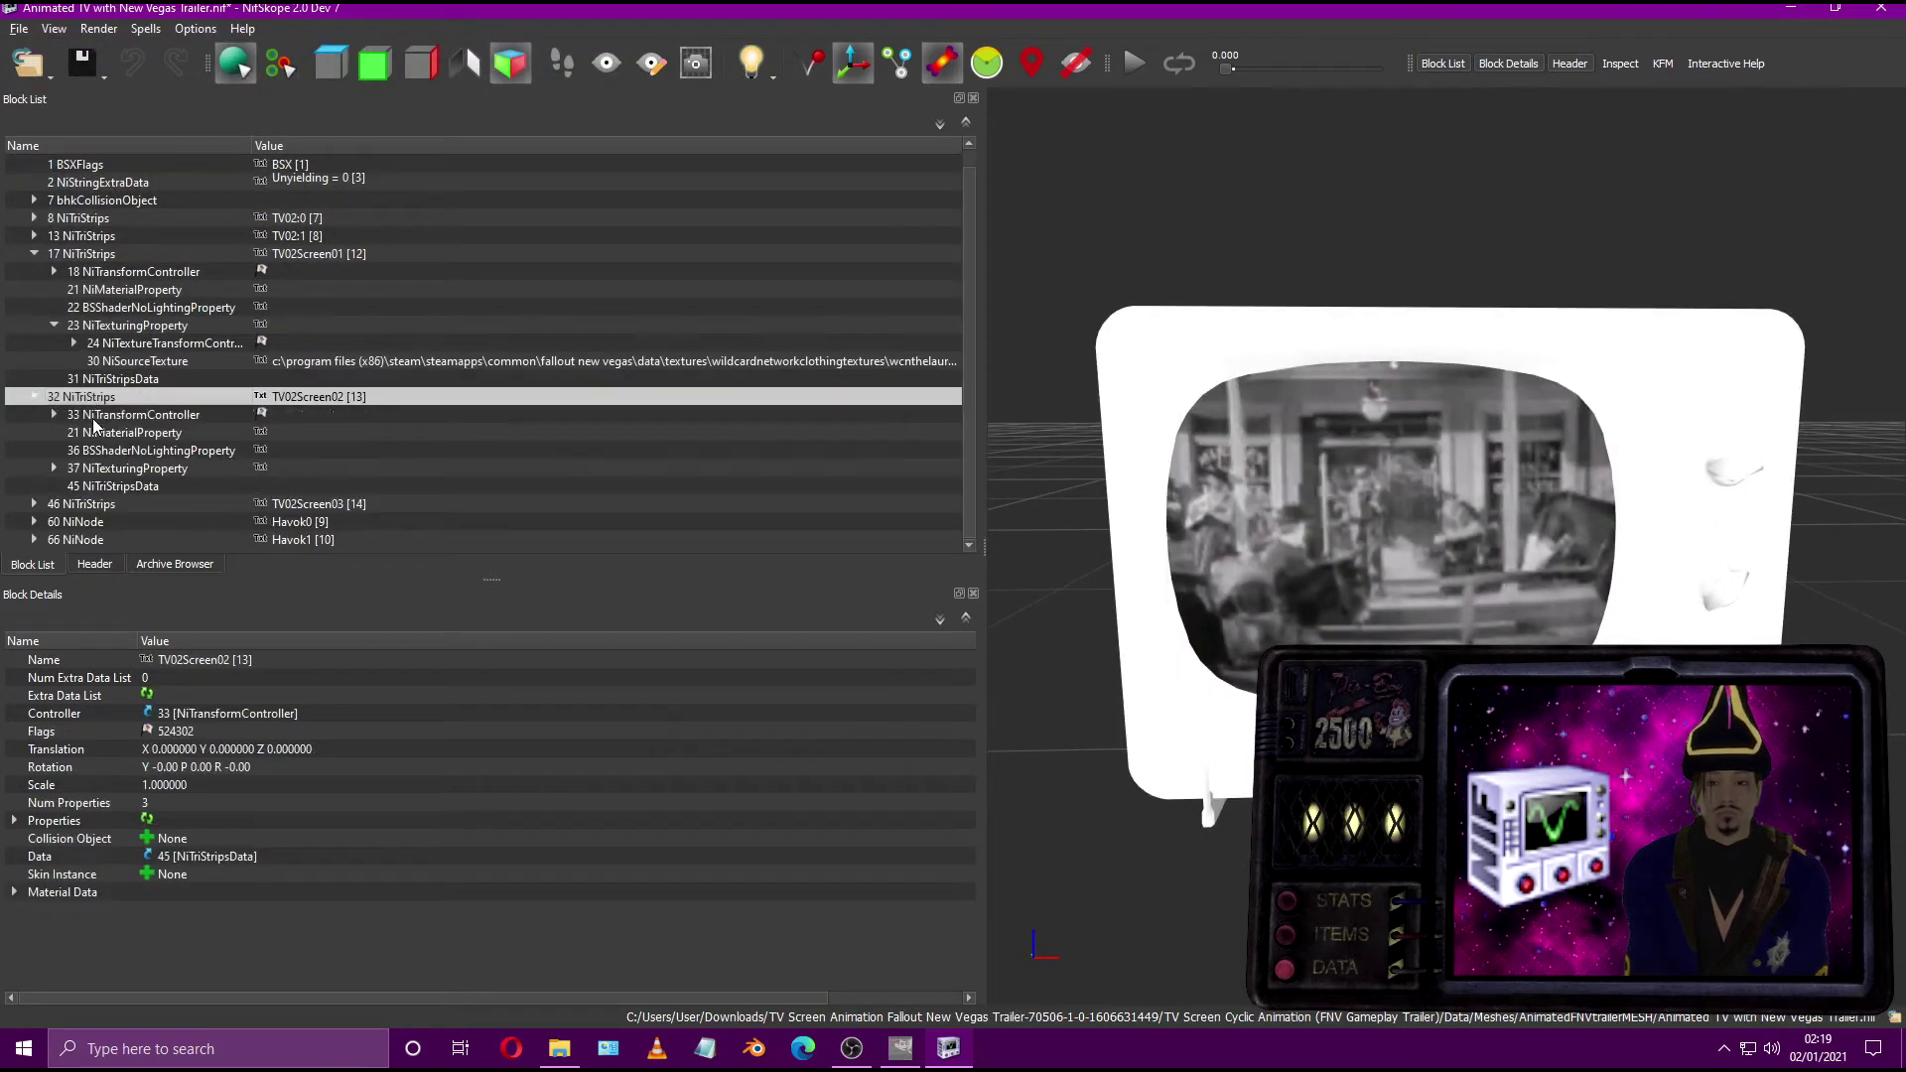
{"action": "left_click", "coordinate": [101, 450]}
Step: Set TV02Screen02's shader File Name to WCNTheLaurelAndHardyAnimation.dds
{"action": "left_click", "coordinate": [147, 838]}
{"action": "left_click", "coordinate": [556, 69]}
{"action": "left_click", "coordinate": [556, 93]}
{"action": "left_click", "coordinate": [256, 254]}
{"action": "double_click", "coordinate": [256, 254]}
Step: Point TV02Screen02's NiSourceTexture at the Laurel & Hardy animation DDS
{"action": "double_click", "coordinate": [134, 467]}
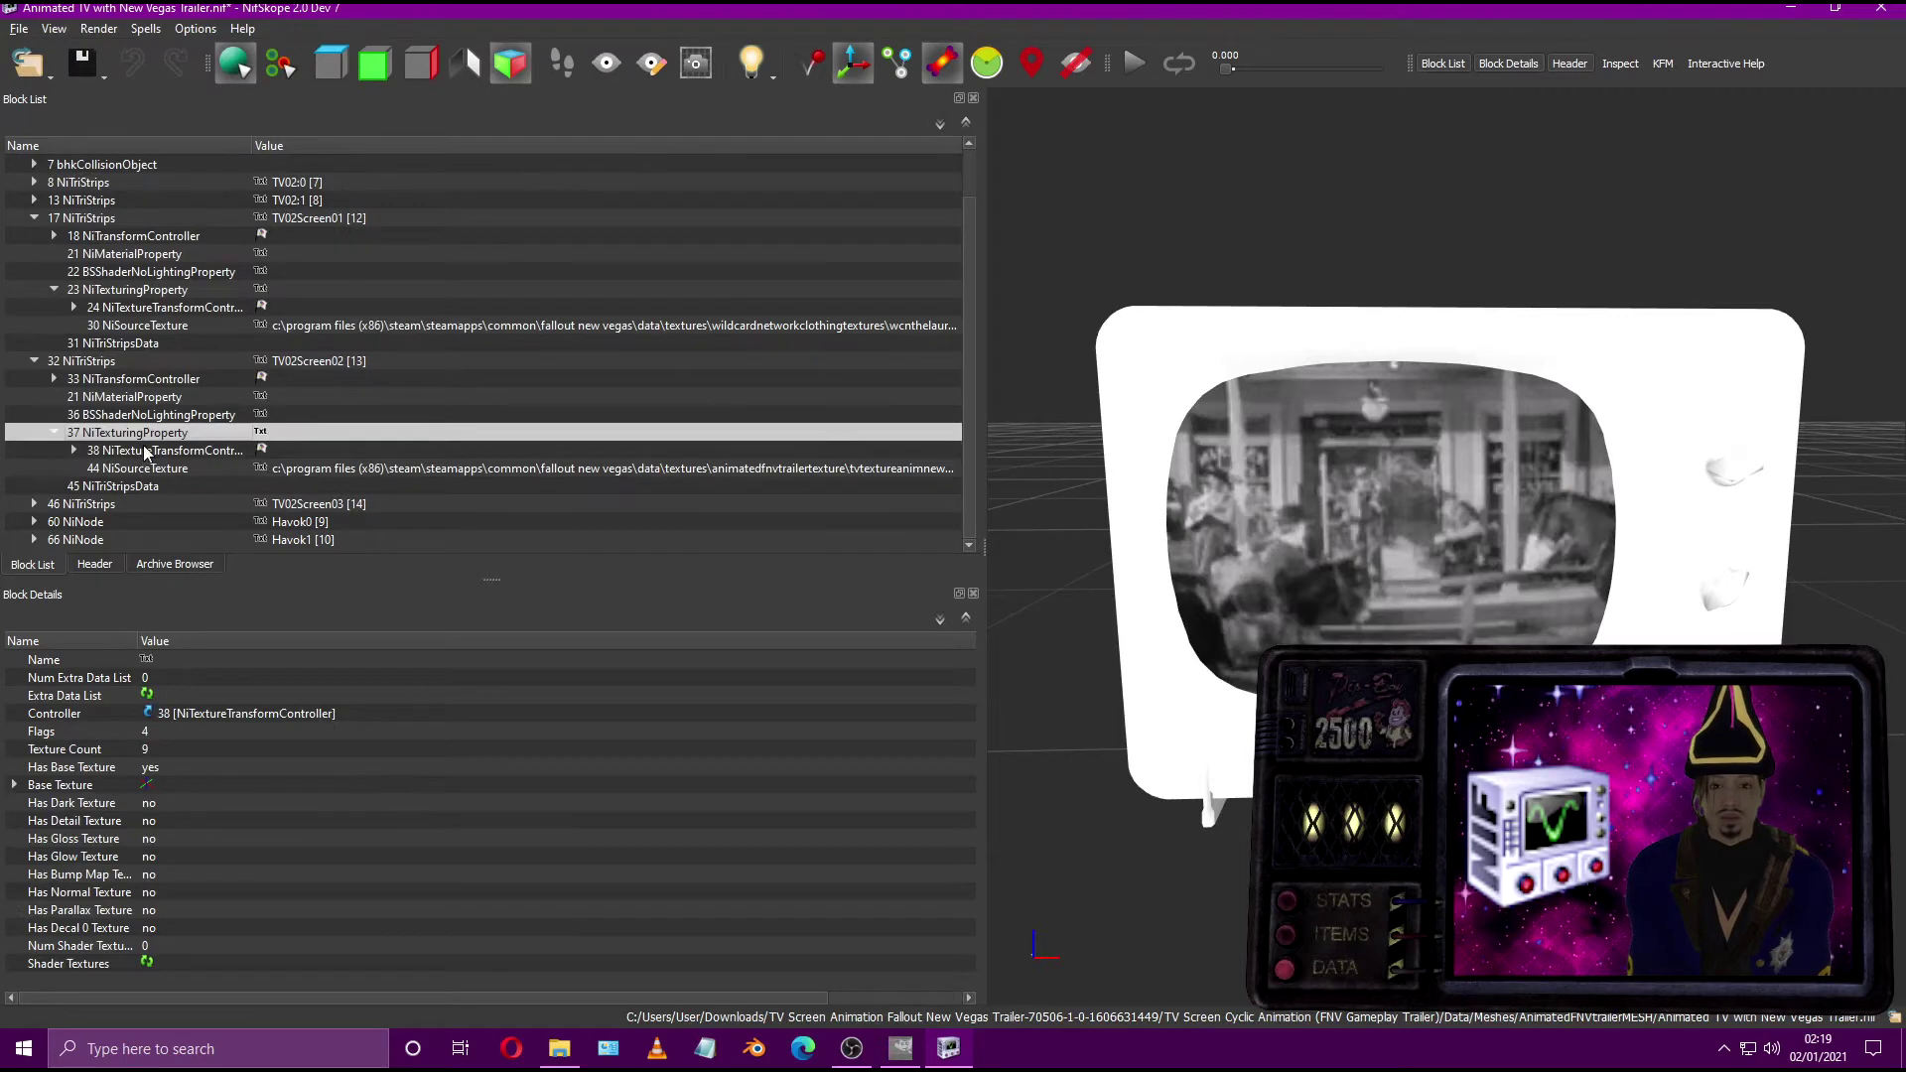
{"action": "left_click", "coordinate": [139, 468]}
{"action": "right_click", "coordinate": [240, 458]}
{"action": "left_click", "coordinate": [407, 529]}
{"action": "left_click", "coordinate": [526, 69]}
{"action": "left_click", "coordinate": [526, 94]}
{"action": "double_click", "coordinate": [265, 222]}
Step: Set TV02Screen03's shader File Name to the Laurel & Hardy animation DDS
{"action": "double_click", "coordinate": [92, 504]}
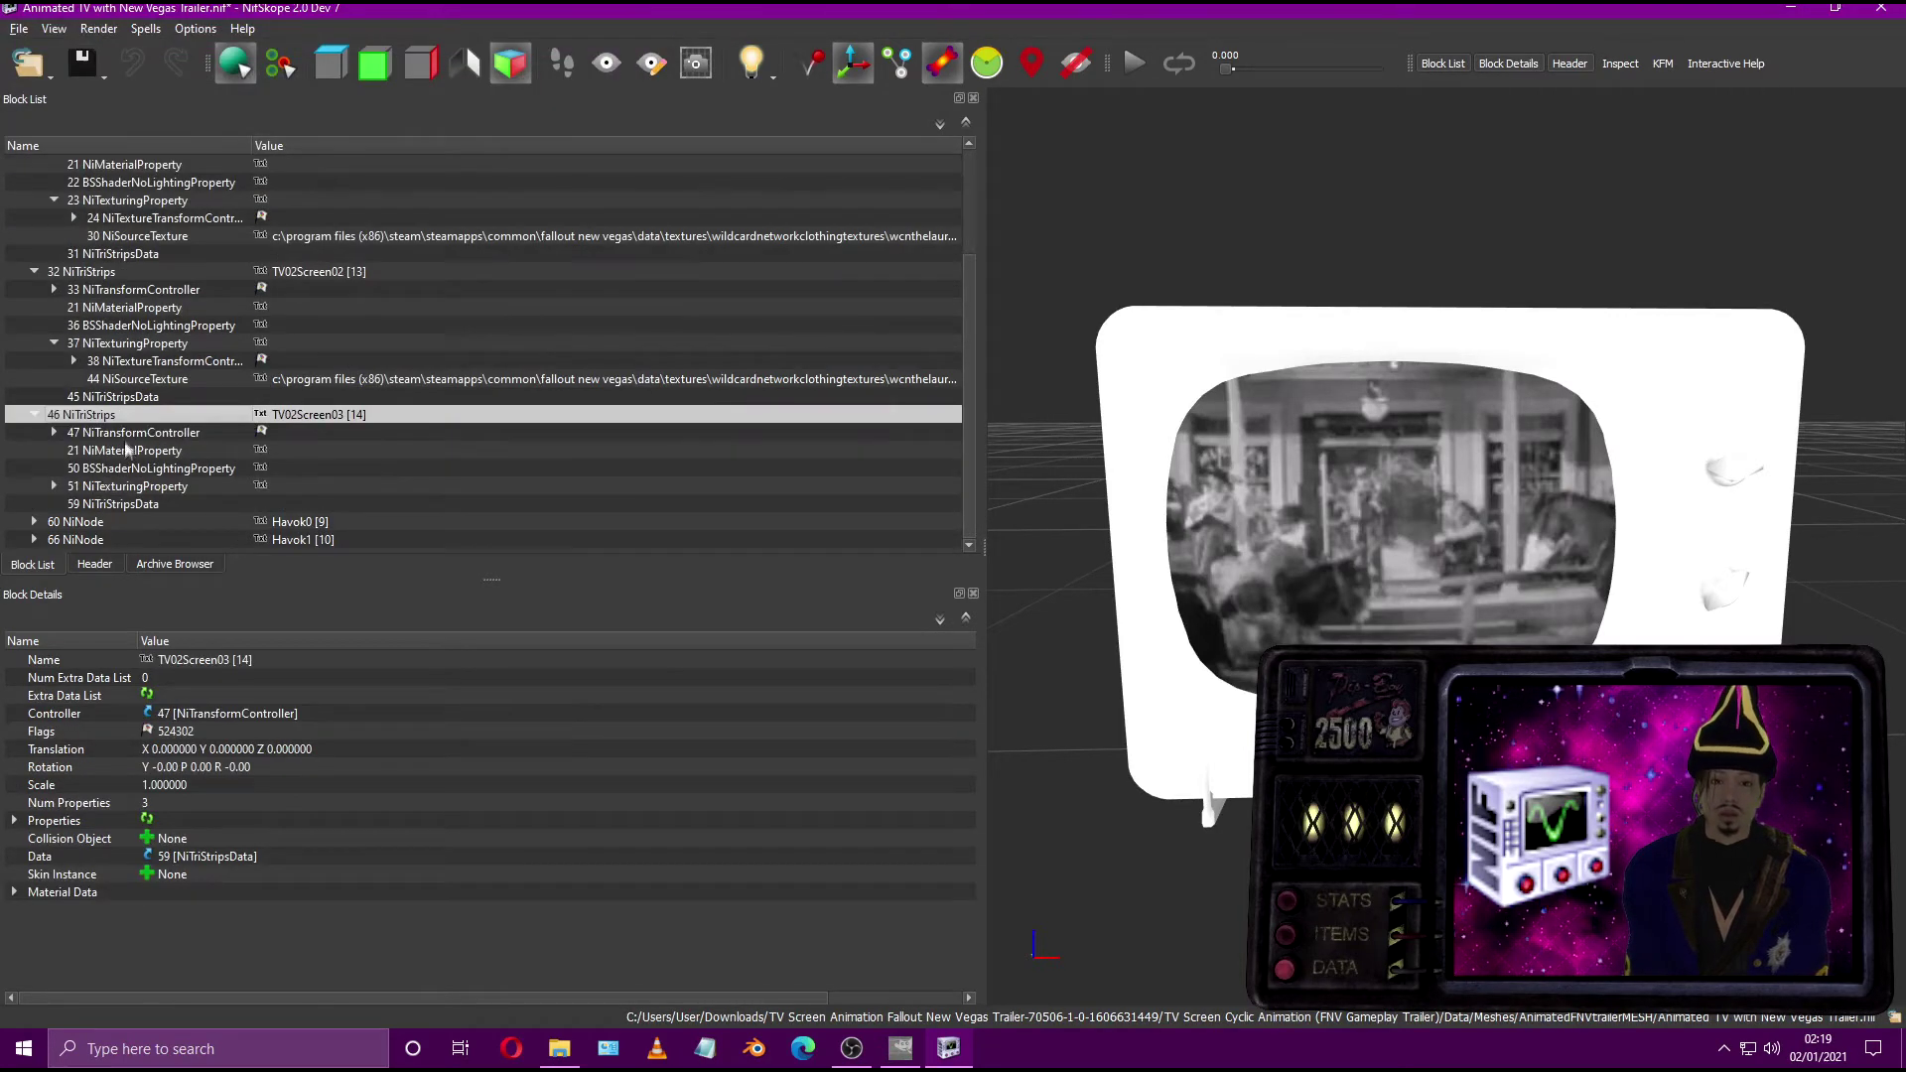
{"action": "left_click", "coordinate": [127, 468]}
{"action": "left_click", "coordinate": [145, 838]}
{"action": "left_click", "coordinate": [529, 74]}
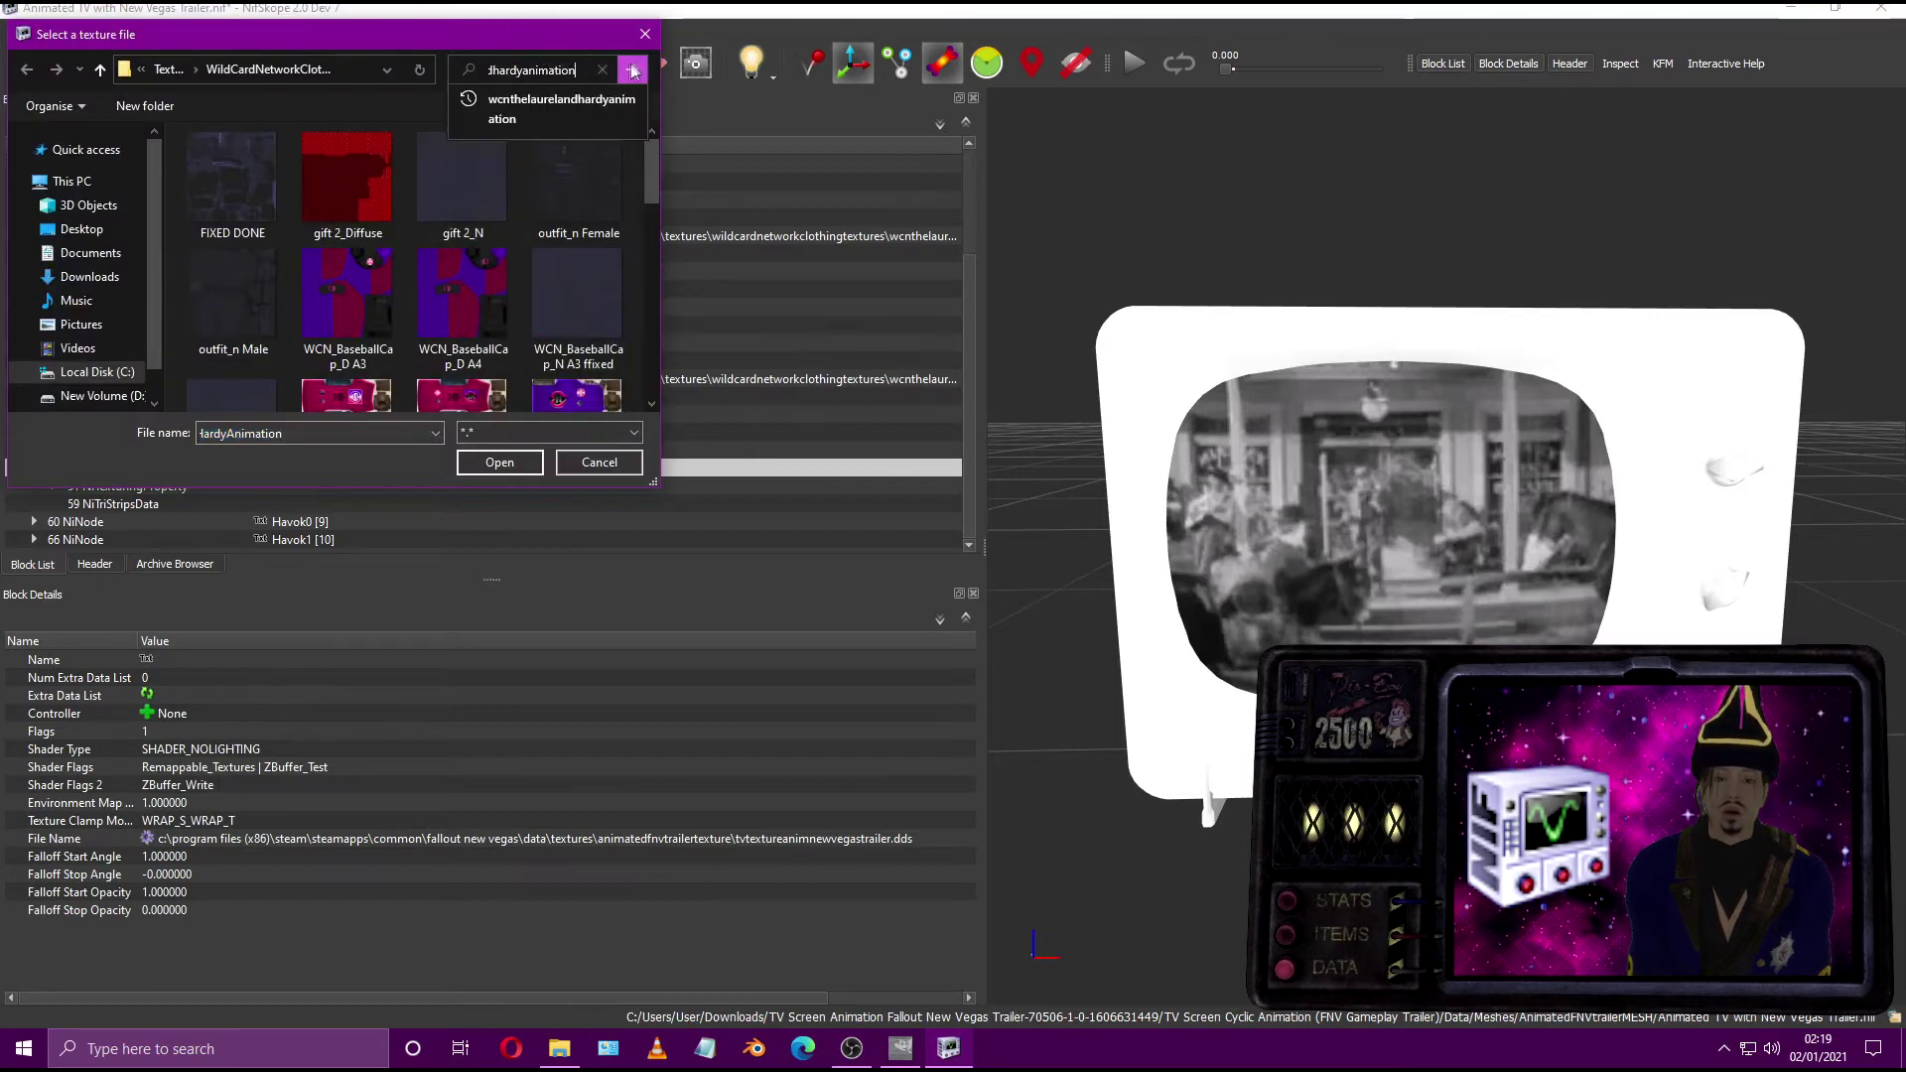
{"action": "left_click", "coordinate": [526, 95]}
{"action": "double_click", "coordinate": [248, 223]}
Step: Point TV02Screen03's NiSourceTexture at the Laurel & Hardy animation DDS
{"action": "right_click", "coordinate": [127, 491]}
{"action": "left_click", "coordinate": [258, 551]}
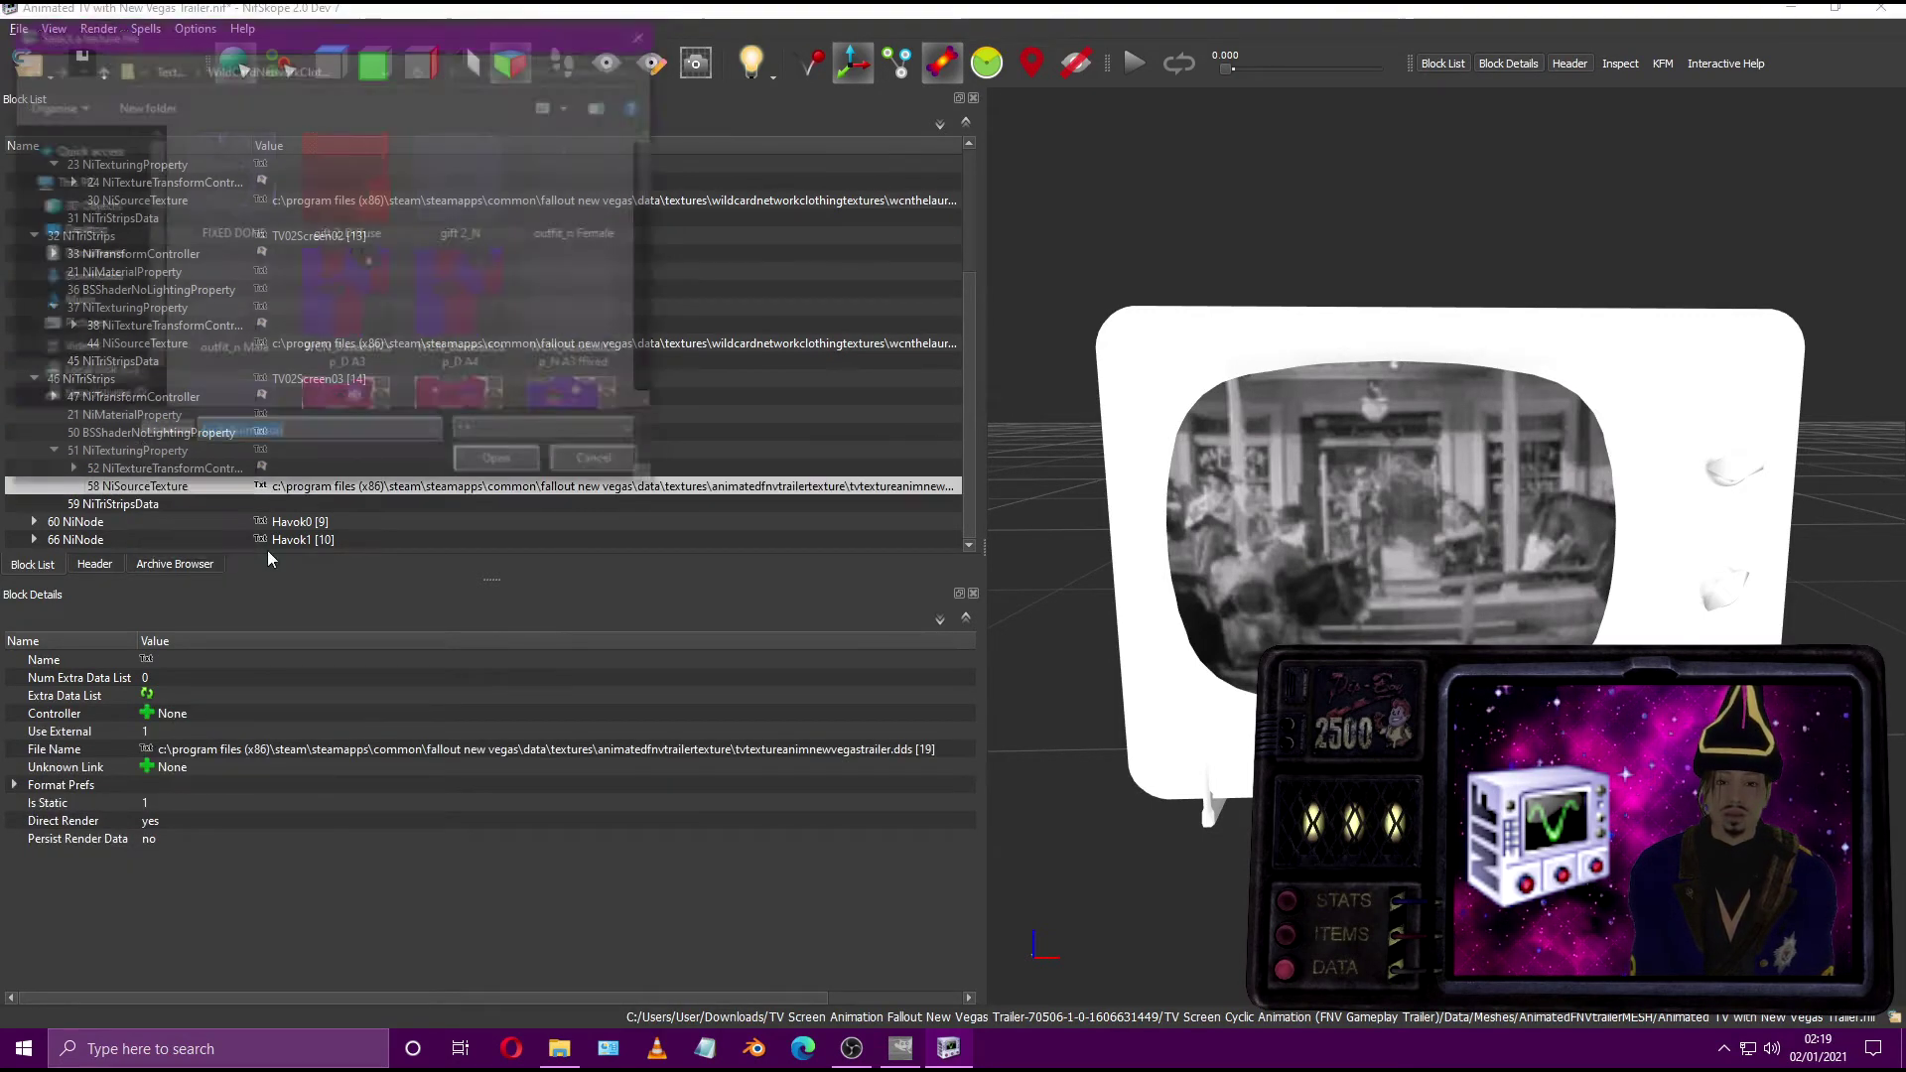
{"action": "left_click", "coordinate": [610, 71]}
{"action": "left_click", "coordinate": [556, 99]}
{"action": "double_click", "coordinate": [234, 191]}
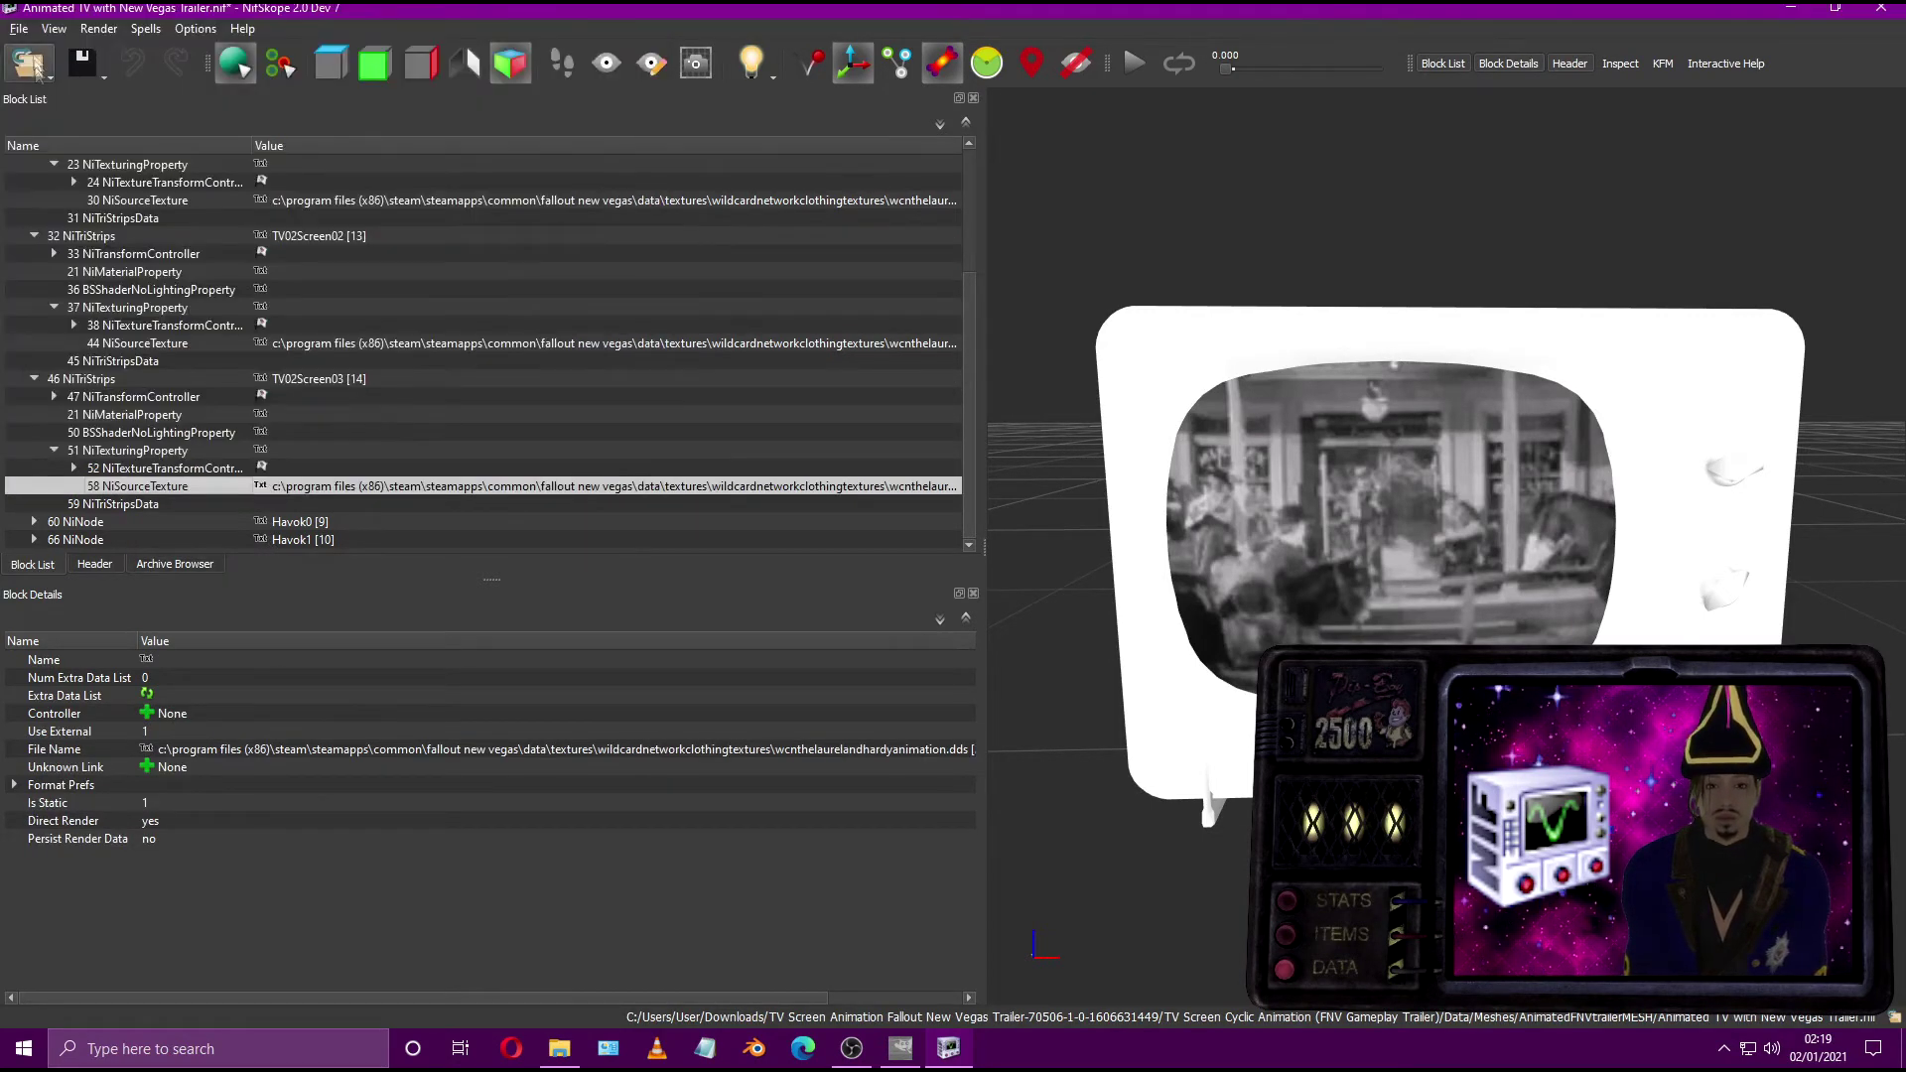
{"action": "left_click", "coordinate": [19, 28]}
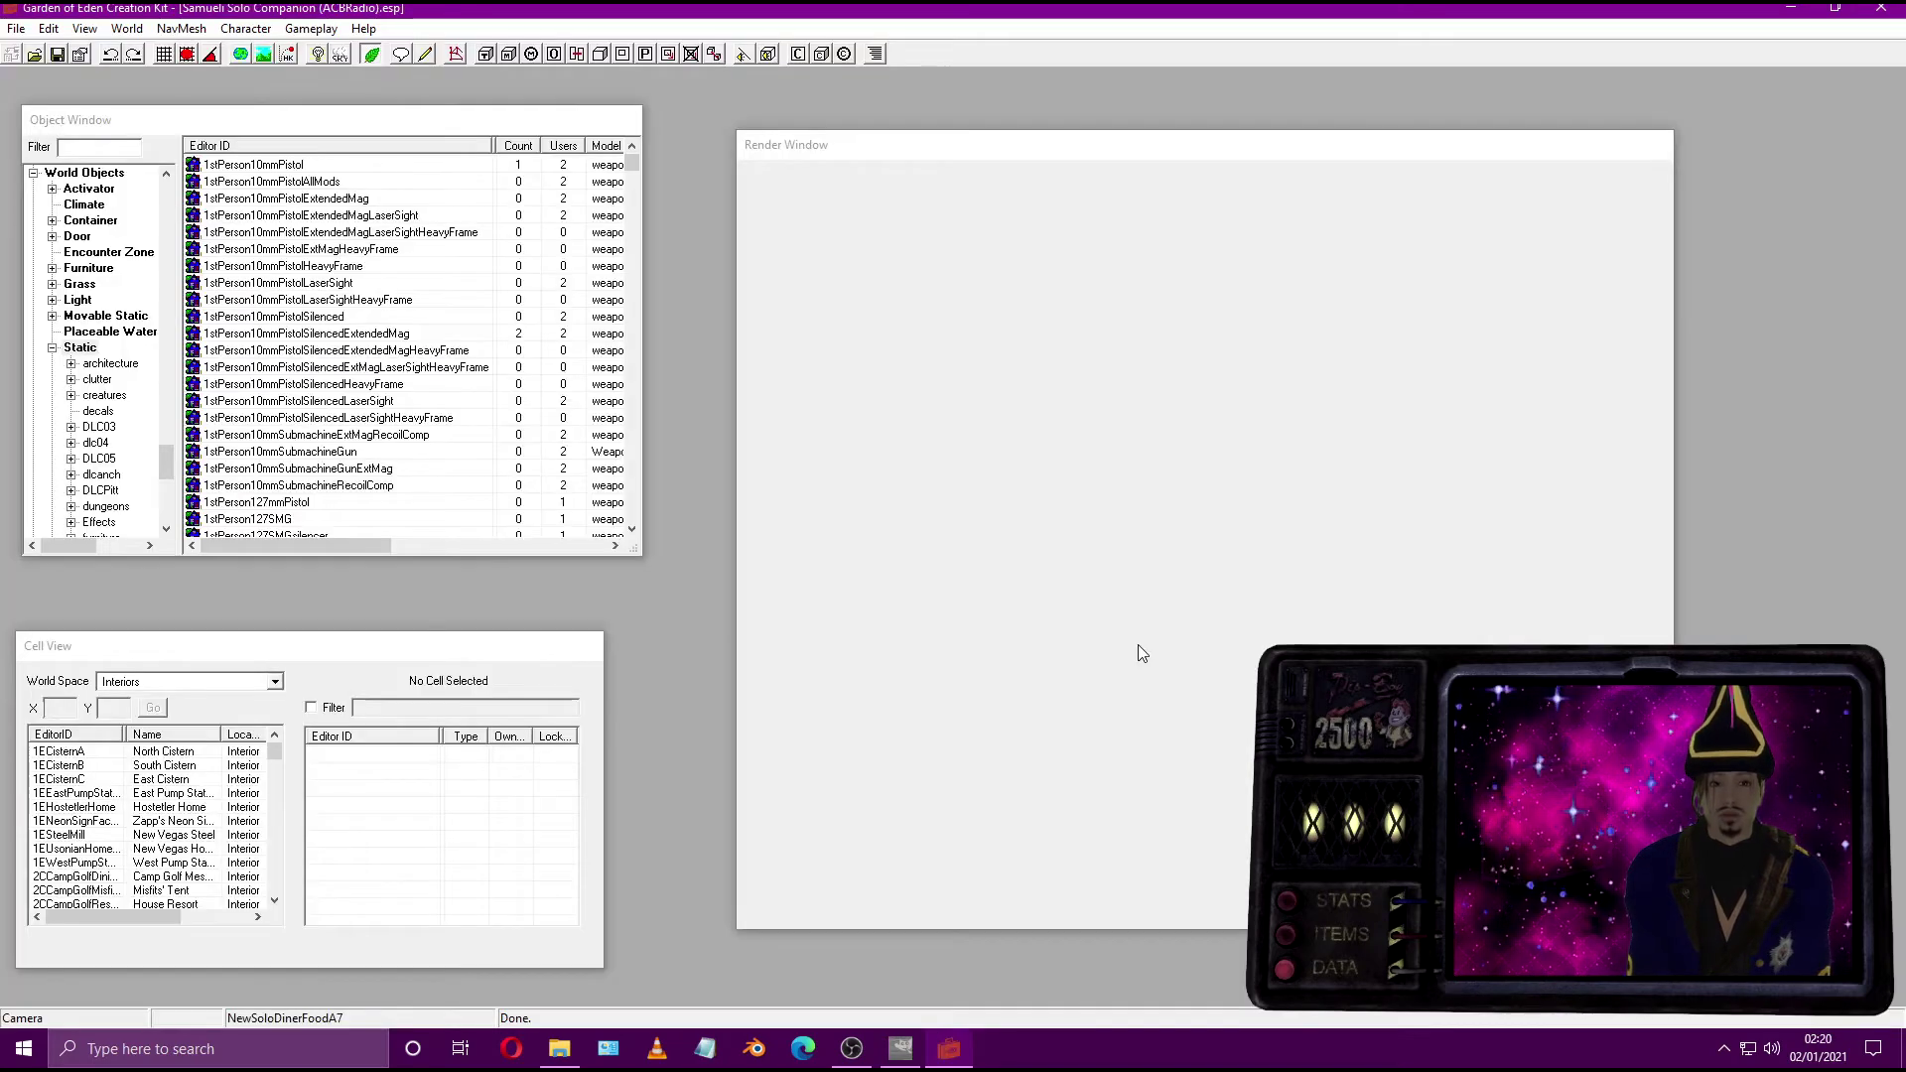
Step: Create static NewSoloAnimation using the Animated TV with New Vegas Trailer NIF as its model
{"action": "right_click", "coordinate": [367, 299]}
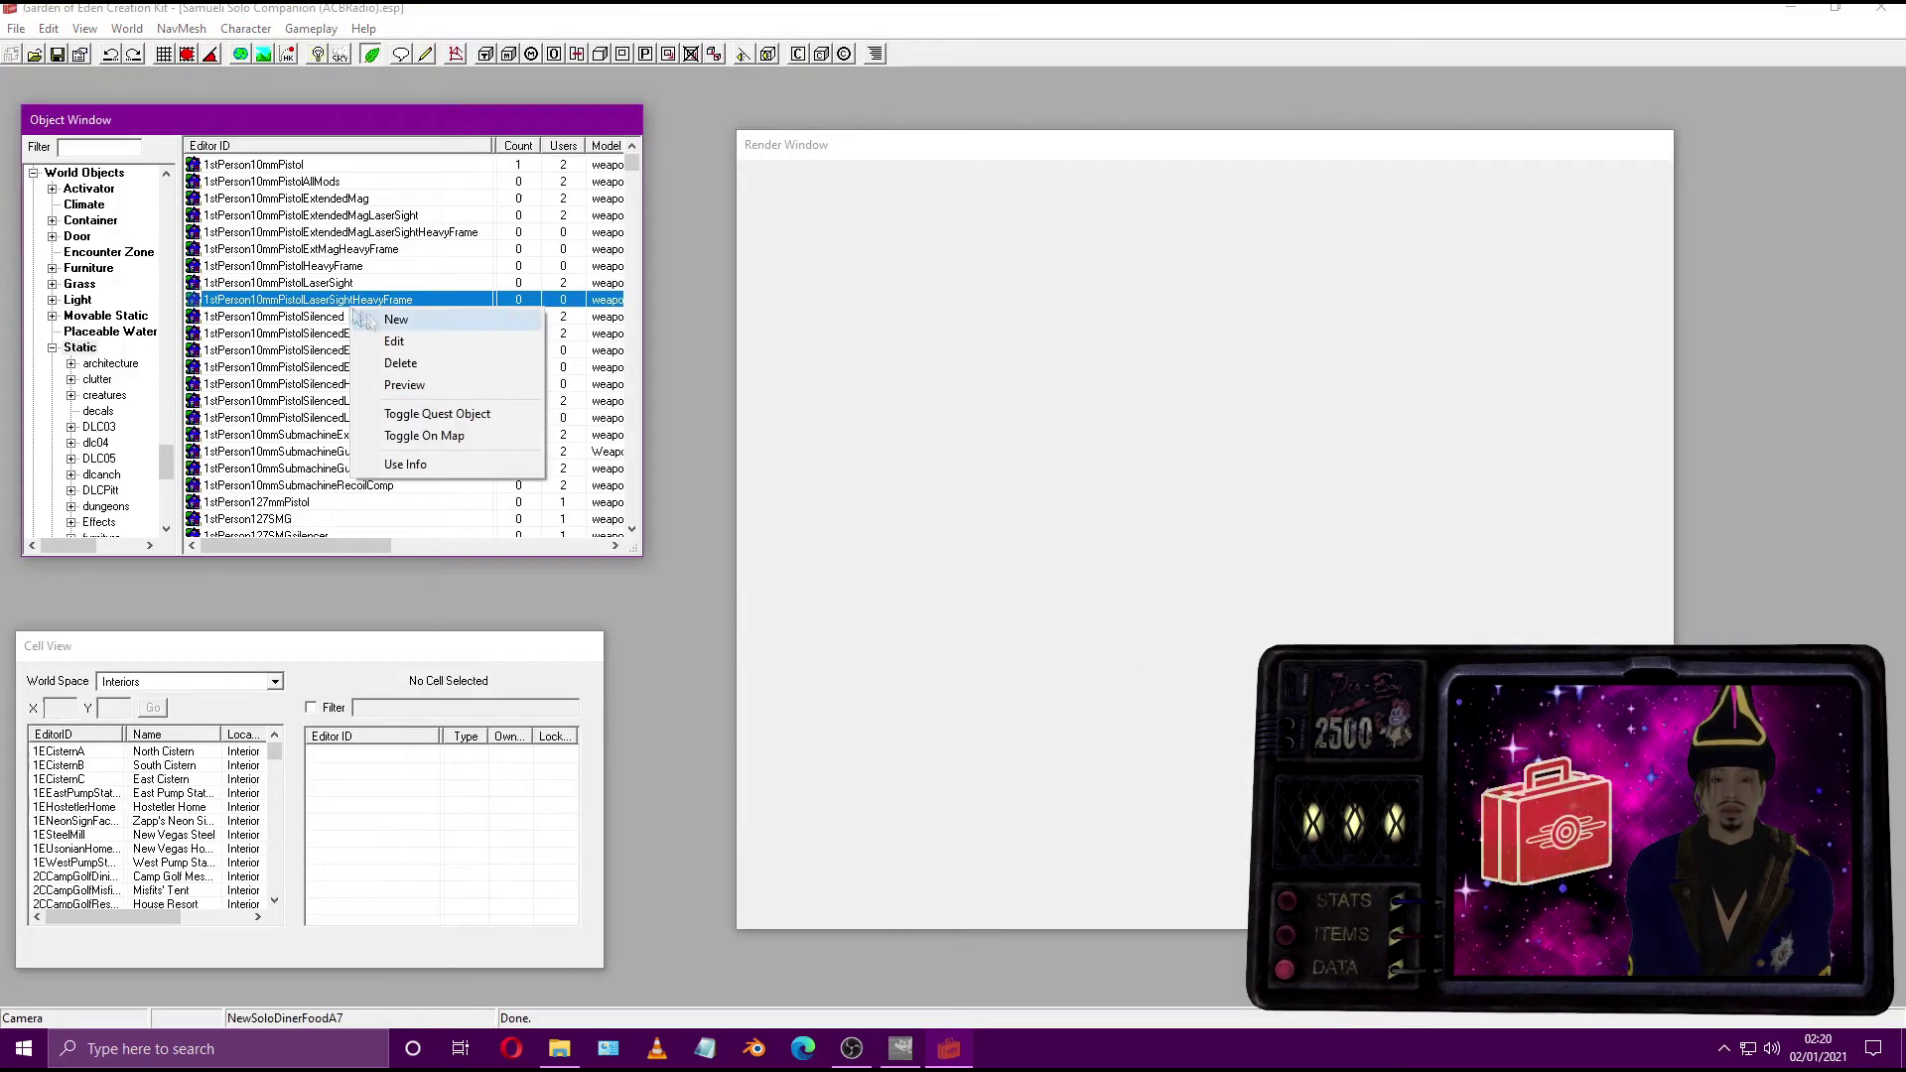
{"action": "left_click", "coordinate": [392, 319]}
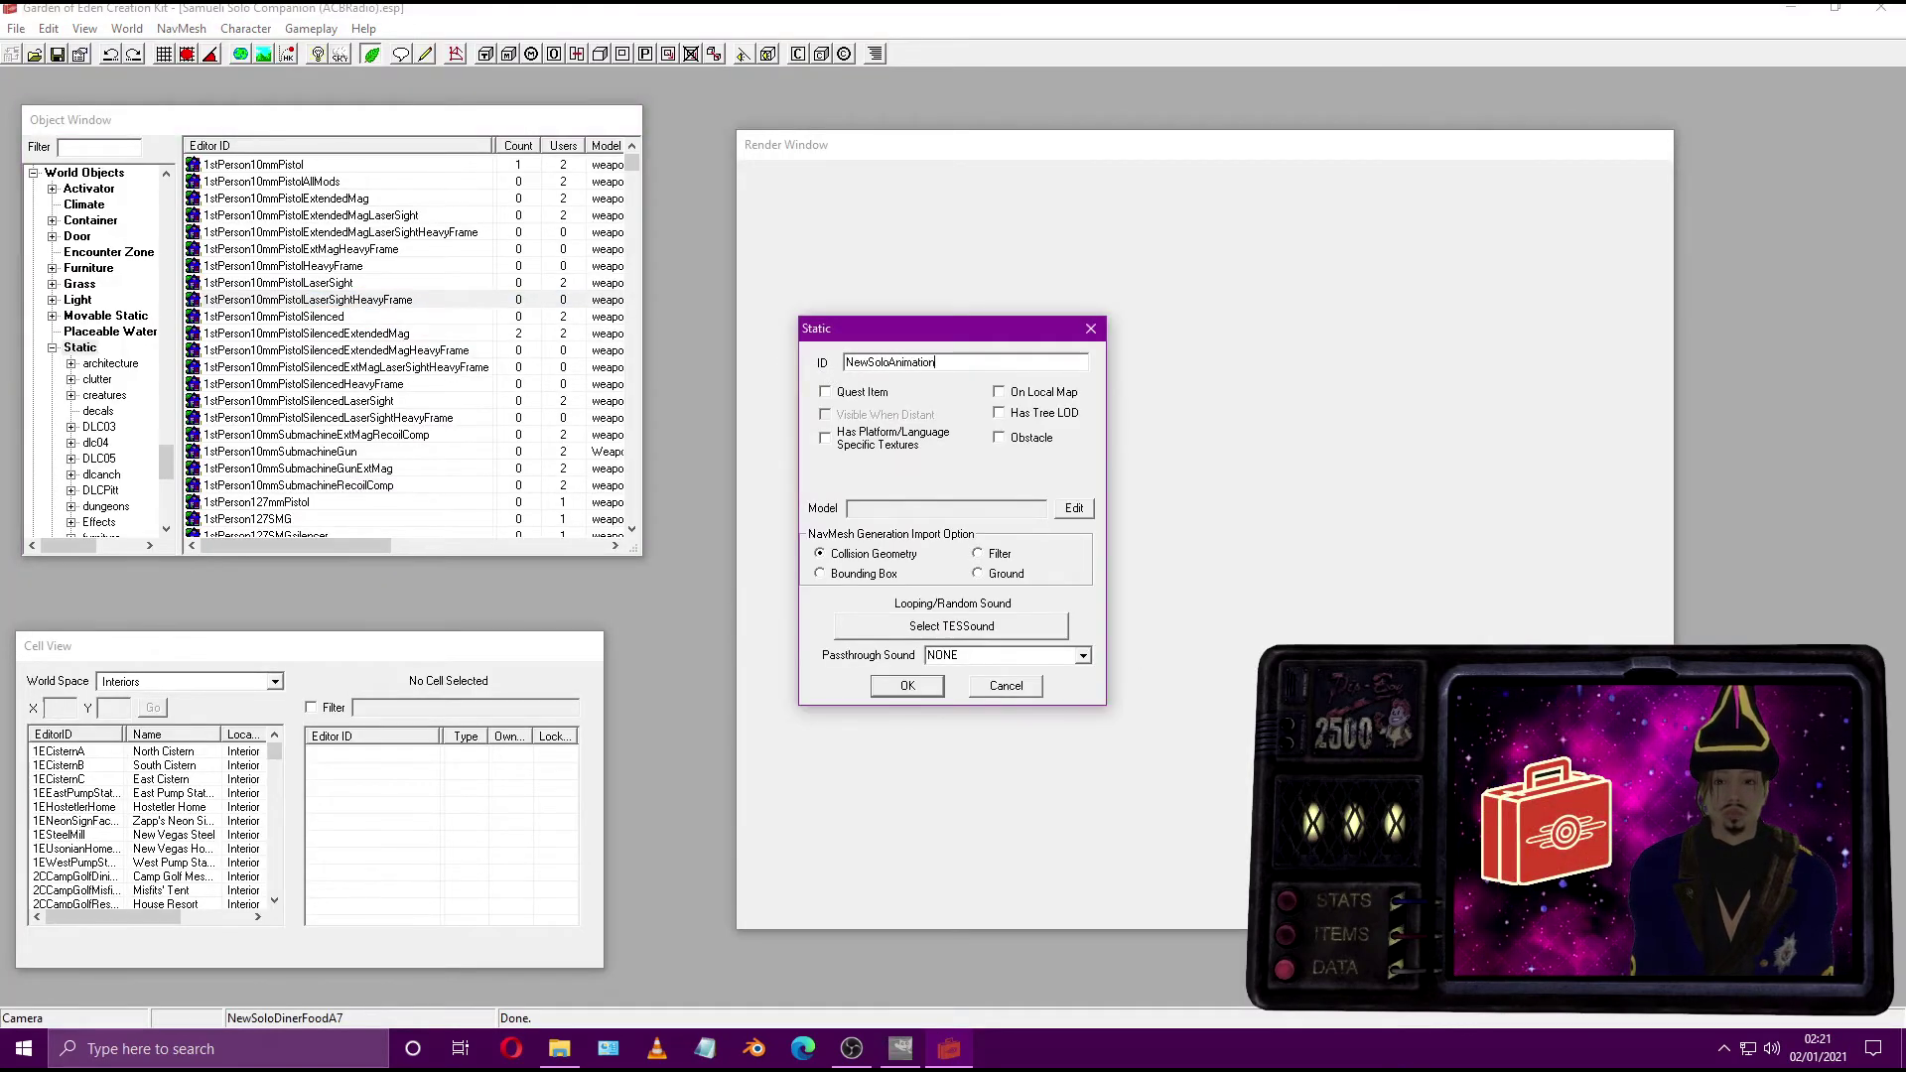
{"action": "left_click", "coordinate": [1074, 507]}
{"action": "left_click", "coordinate": [887, 371]}
{"action": "double_click", "coordinate": [881, 555]}
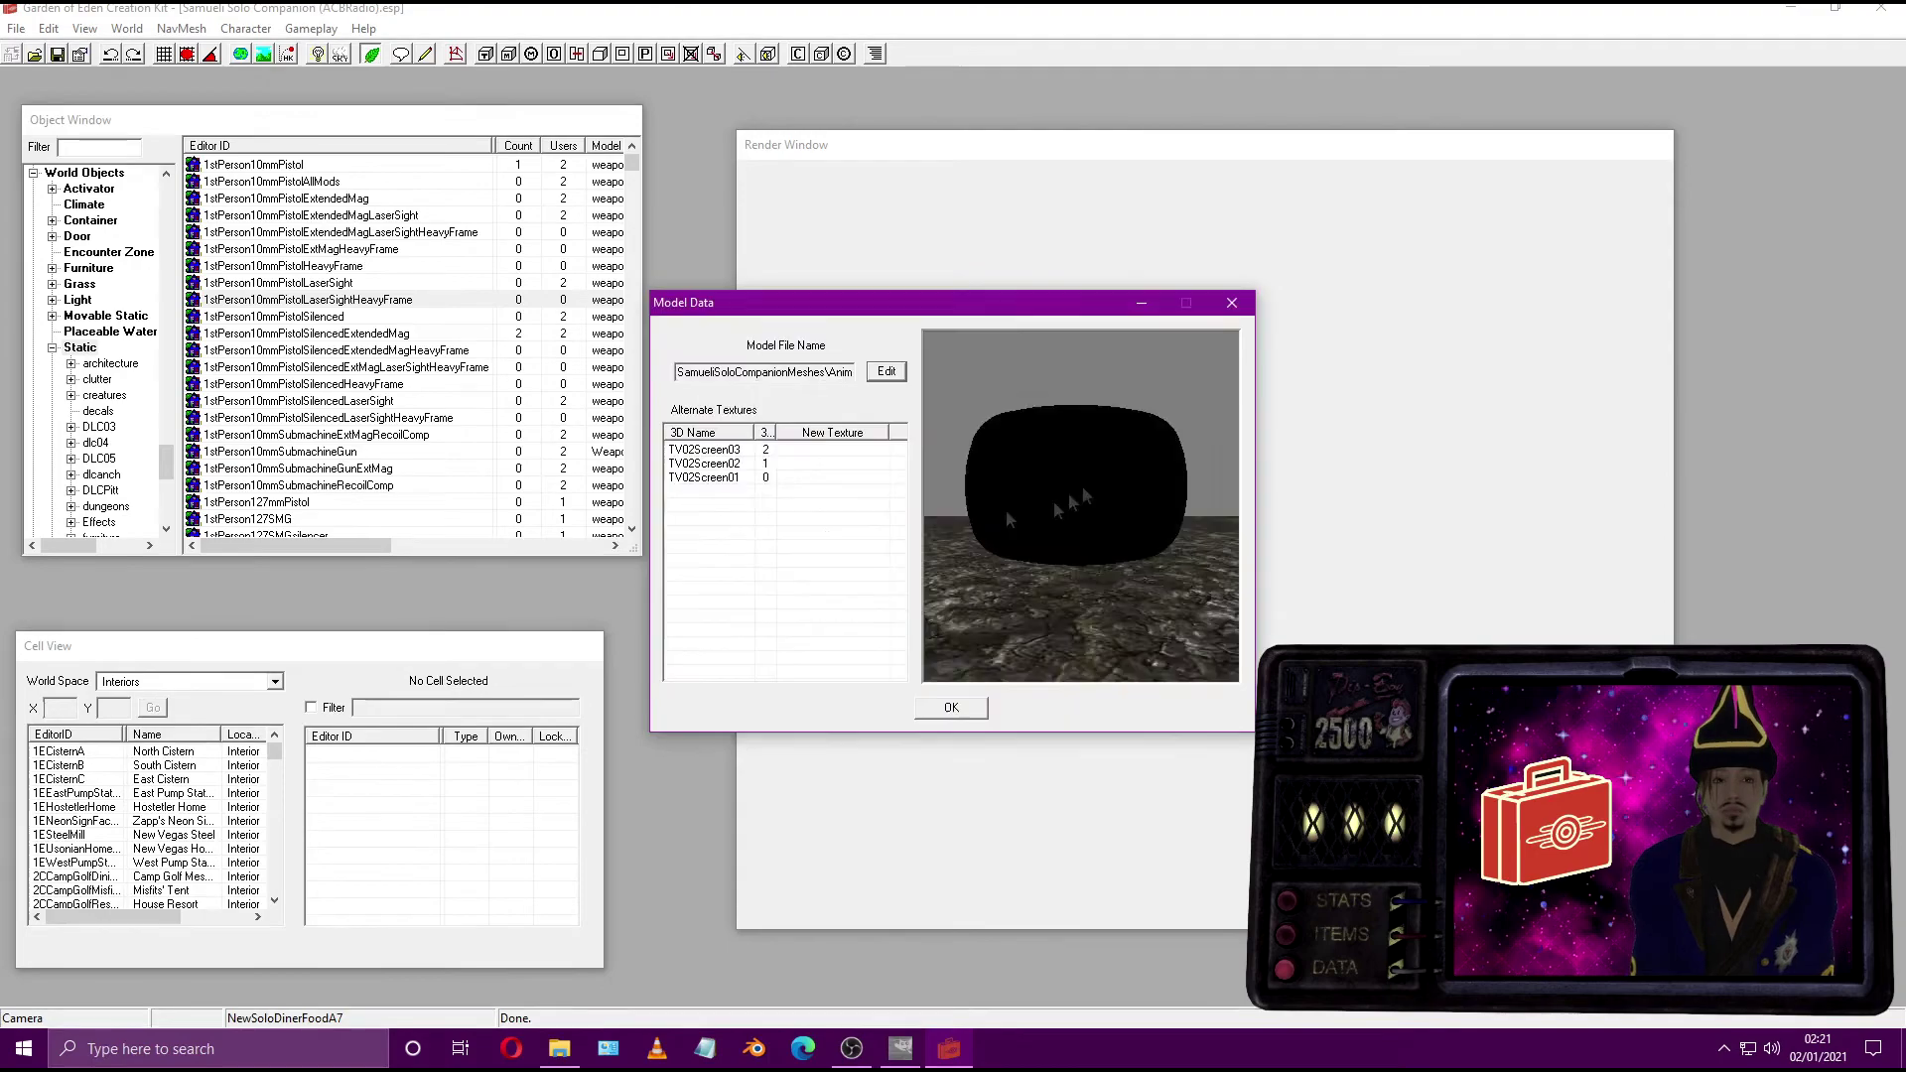